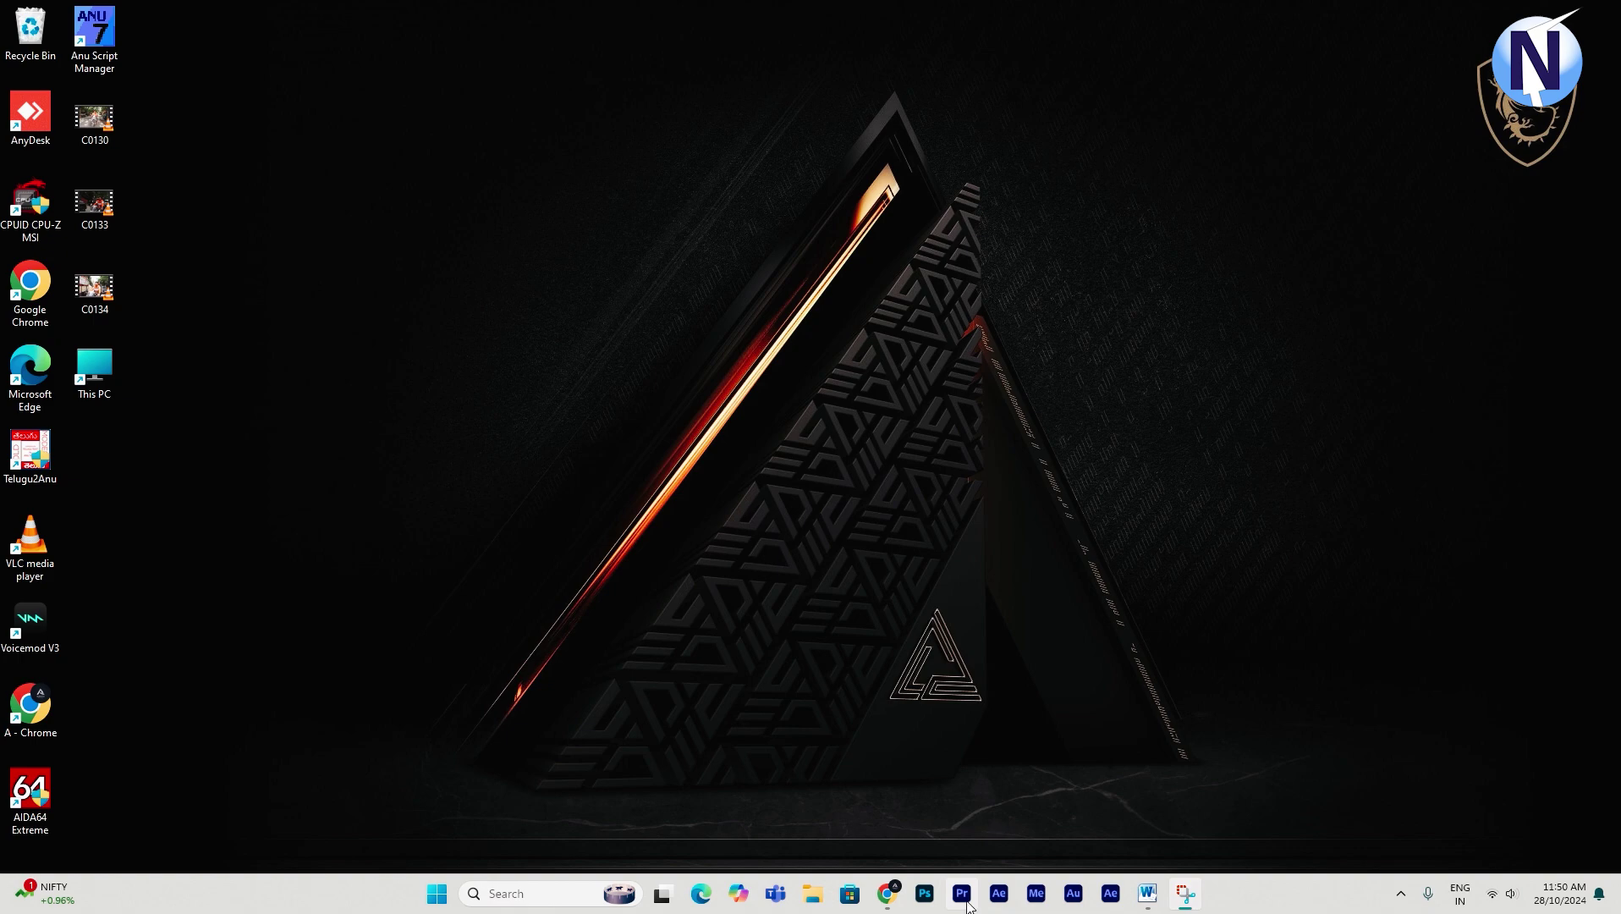
# Launch Premiere Pro and bring up the project Everything about Timeline Navigation in the editing workspace.
pyautogui.click(963, 895)
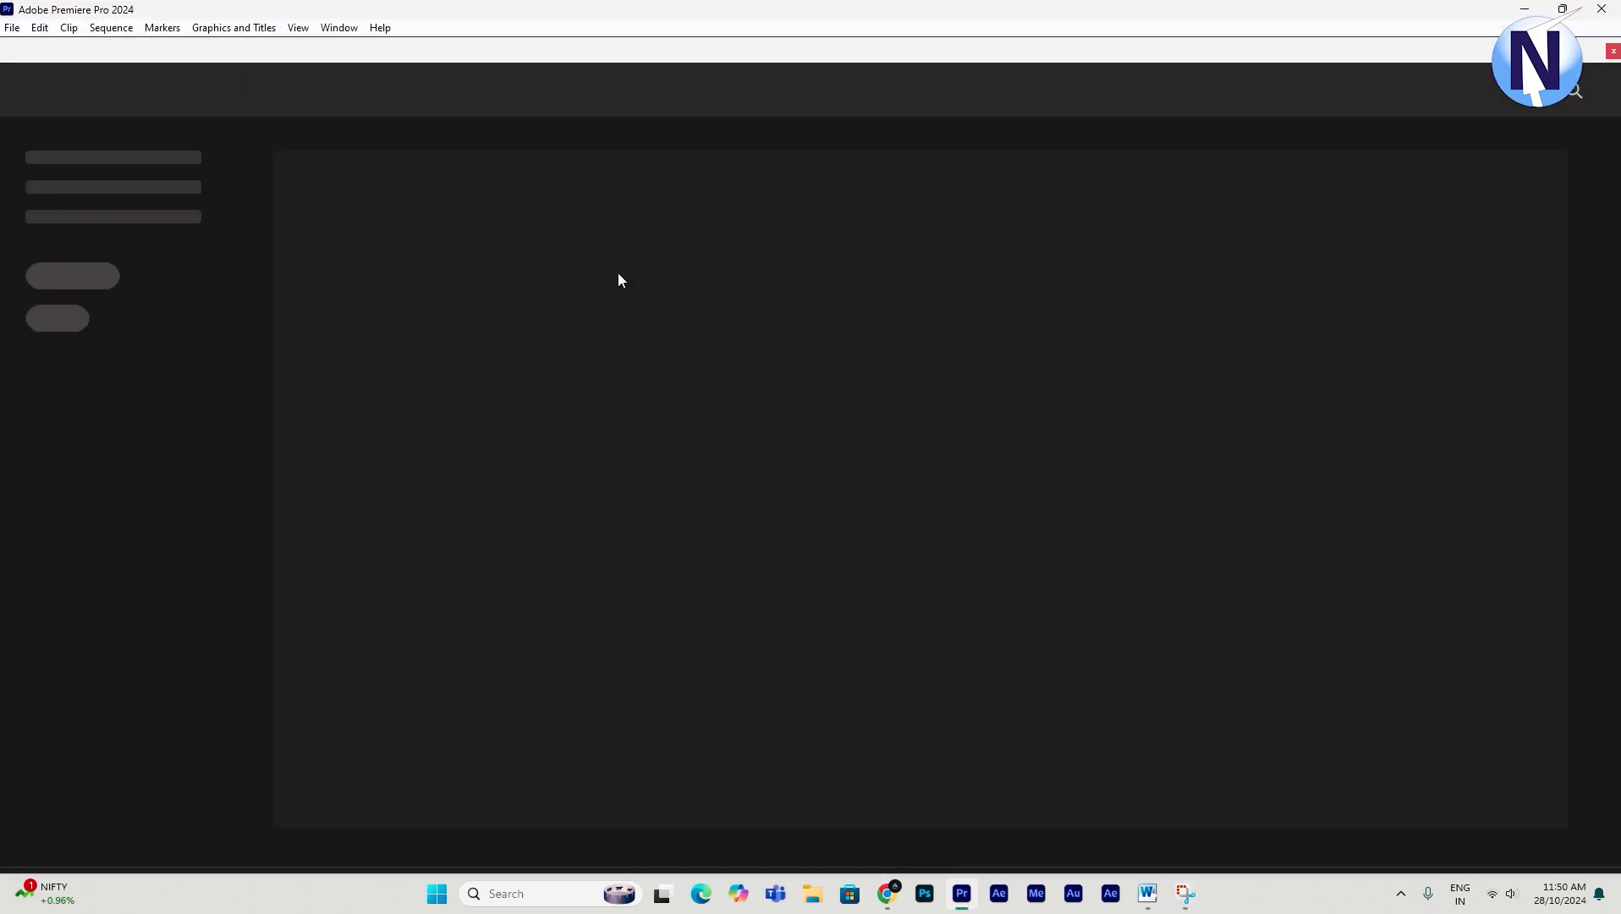
pyautogui.click(566, 562)
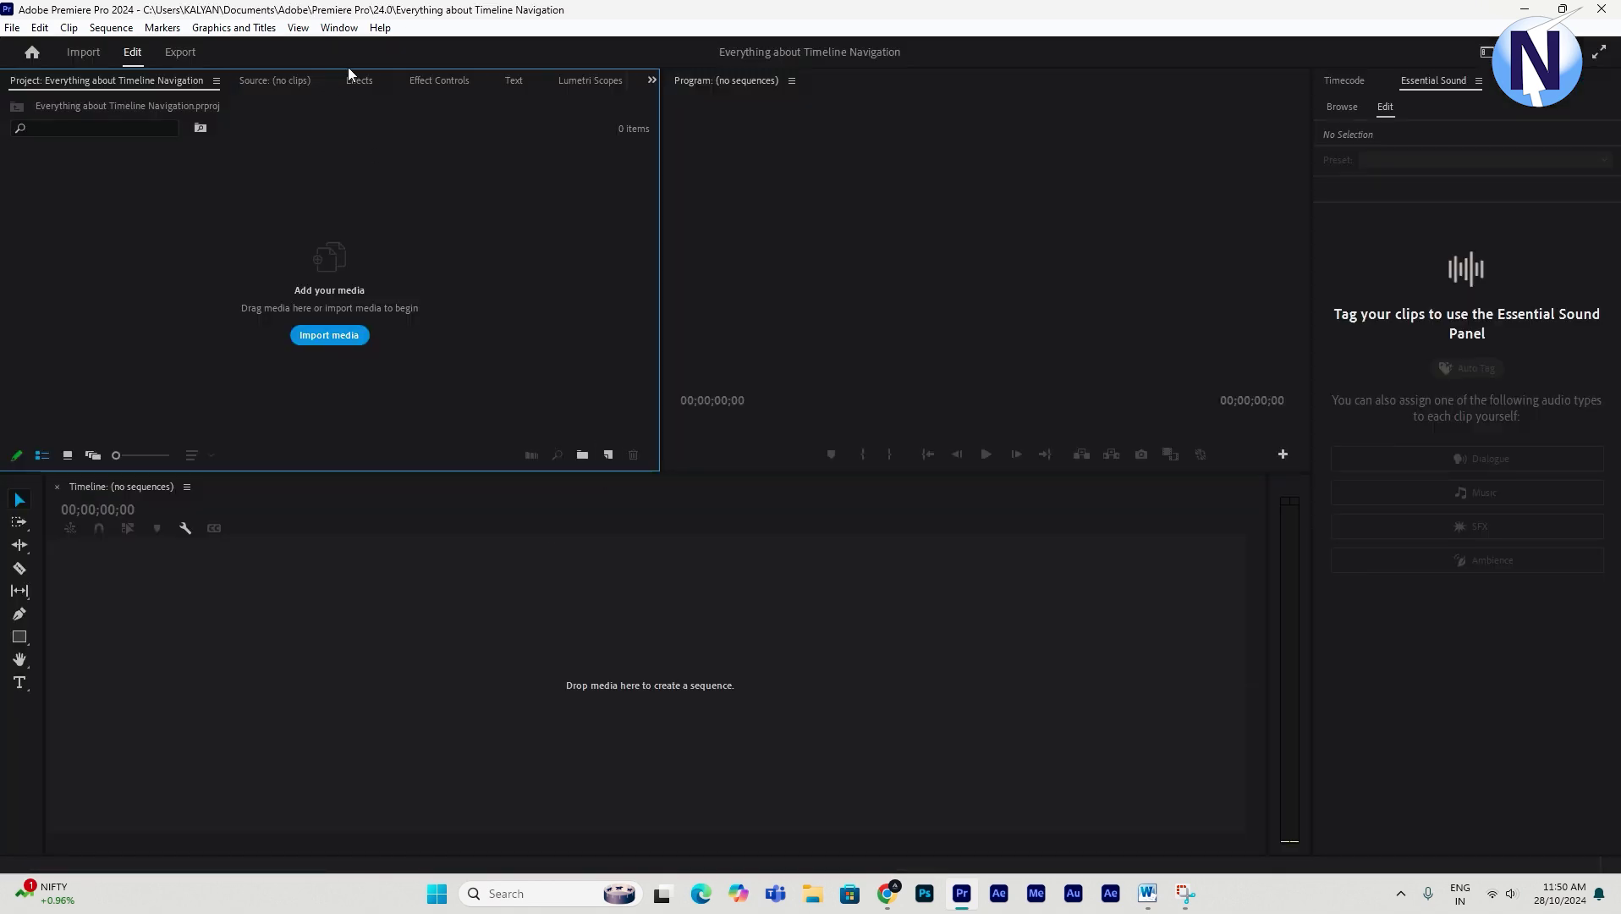
# Import the clips C0180, C0183 and C0184 from the GF VS BF Camera folder into the project.
pyautogui.click(326, 336)
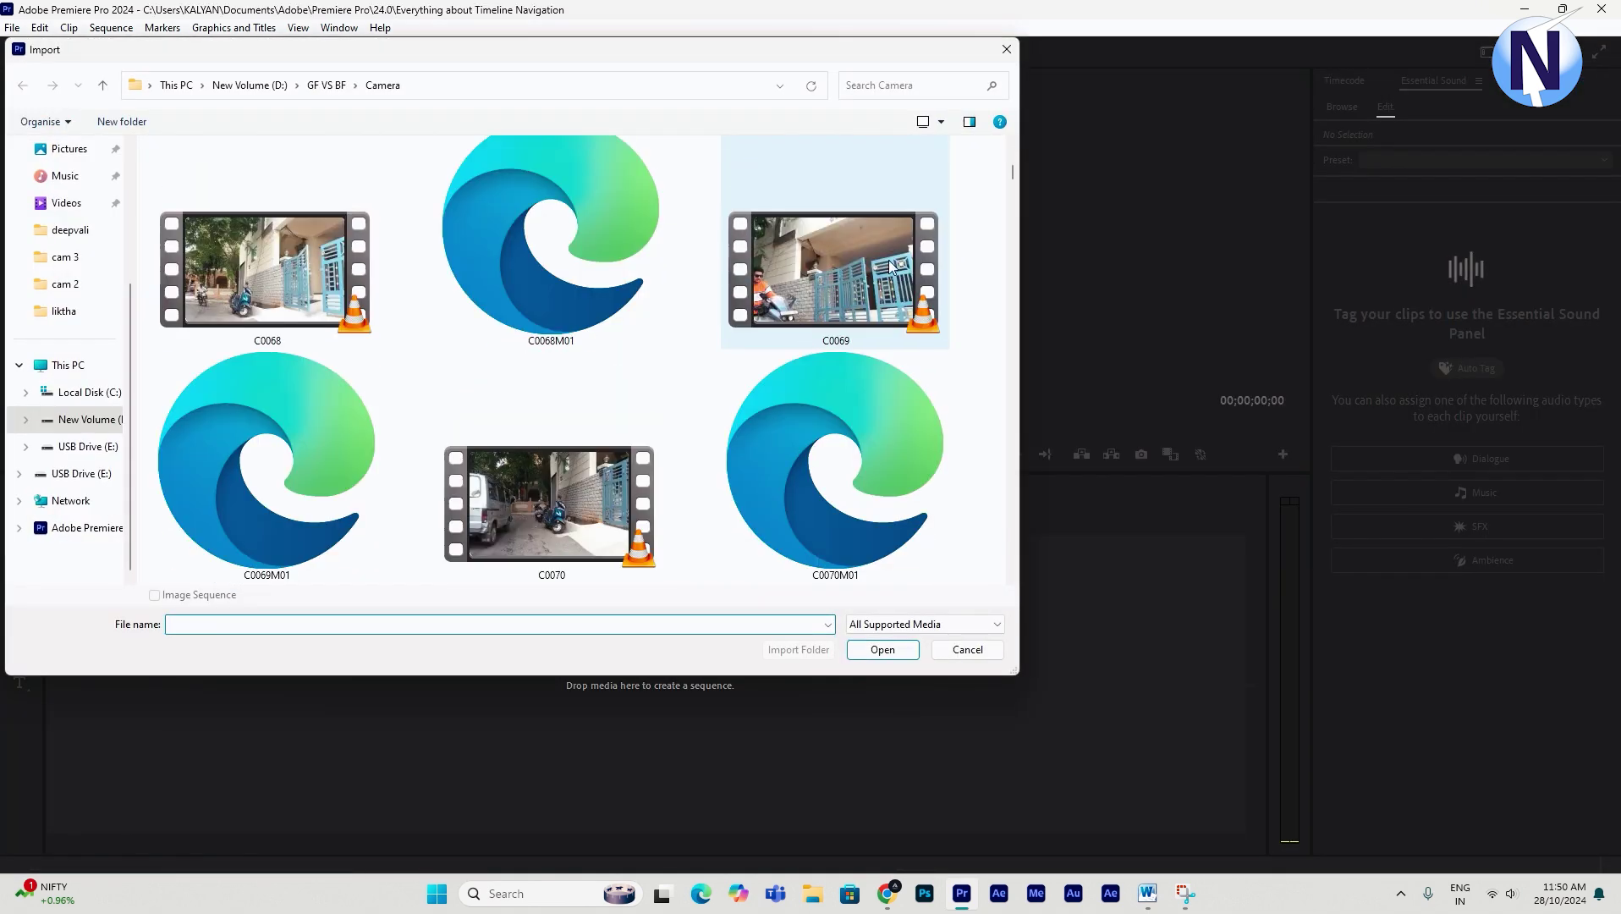
pyautogui.moveTo(1012, 207); pyautogui.dragTo(1007, 463)
pyautogui.click(833, 338)
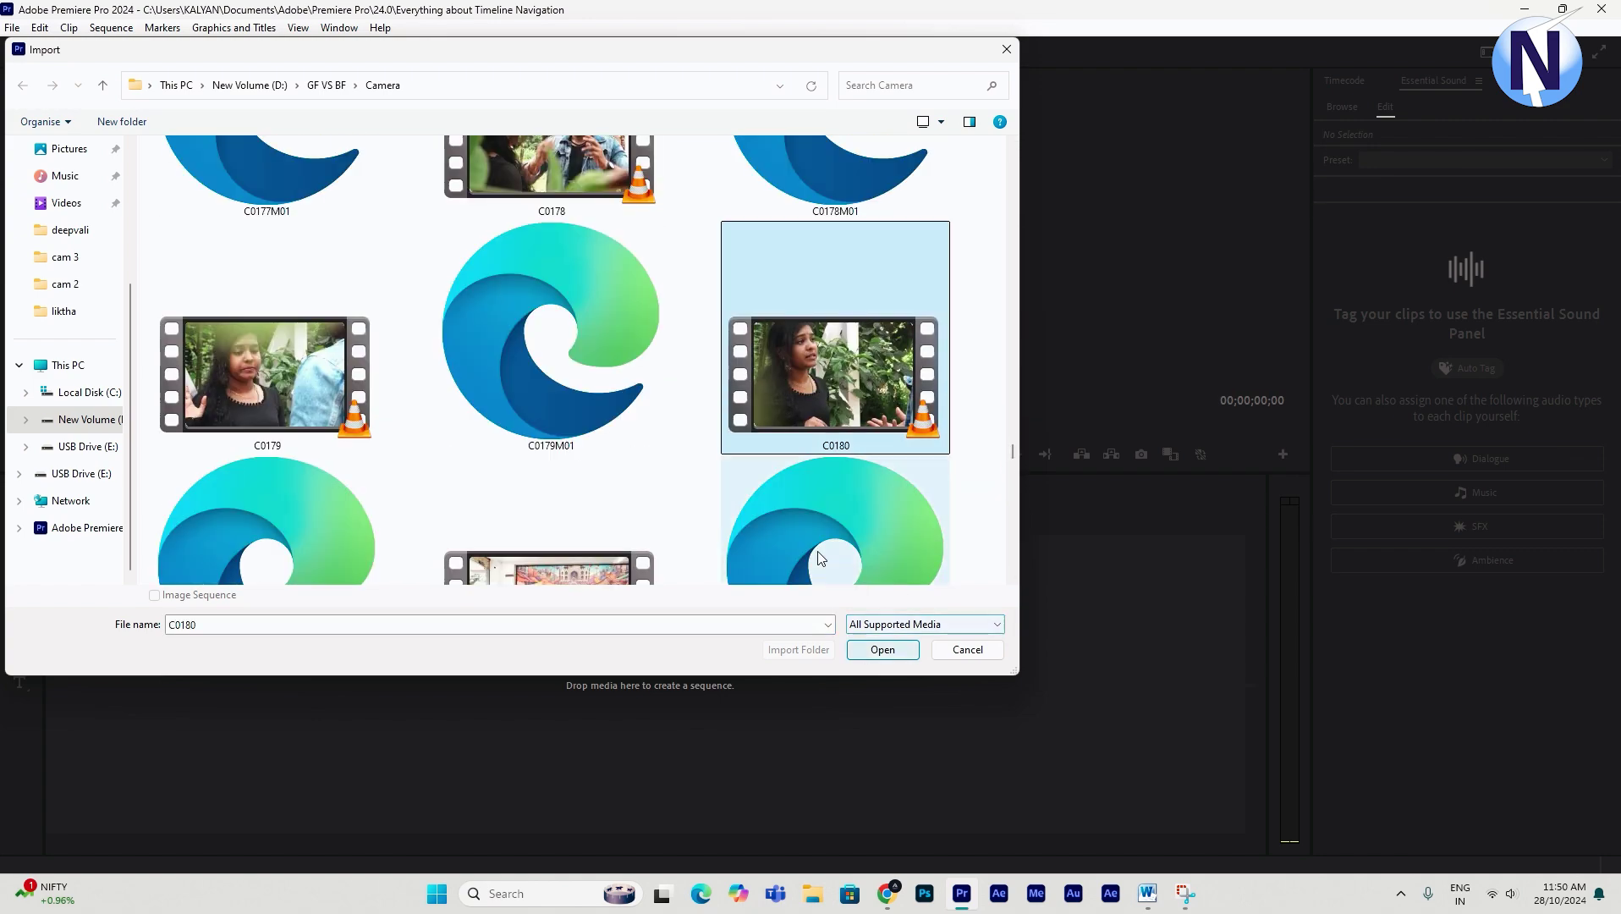
pyautogui.scroll(-1, 660, 474)
pyautogui.scroll(-1, 510, 417)
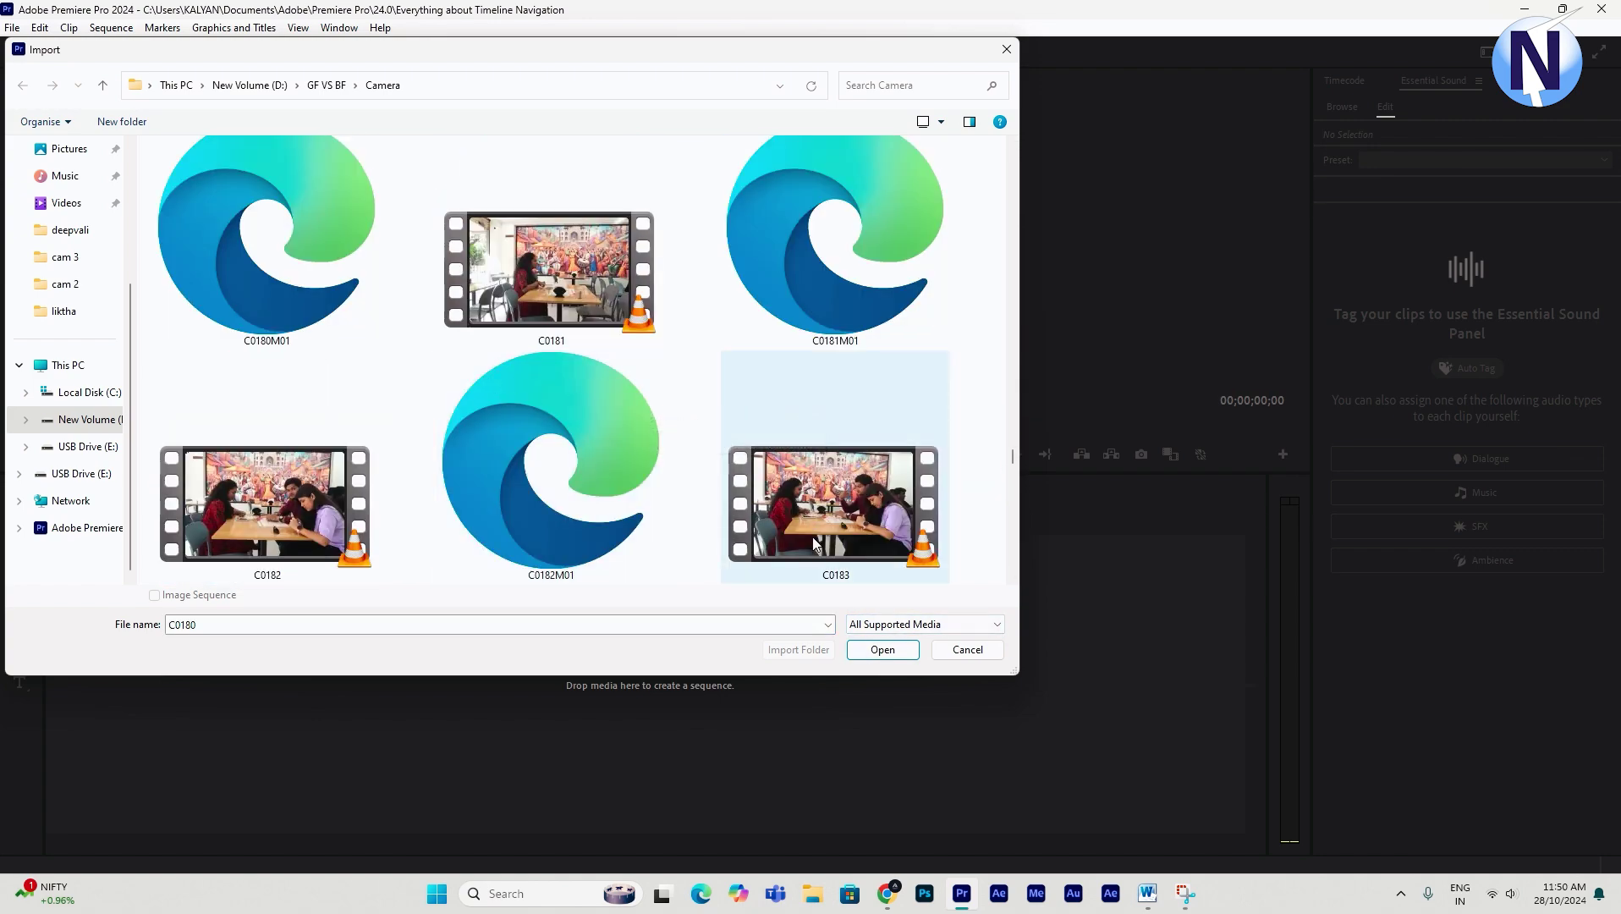
pyautogui.keyDown('ctrl'); pyautogui.click(825, 508); pyautogui.keyUp('ctrl')
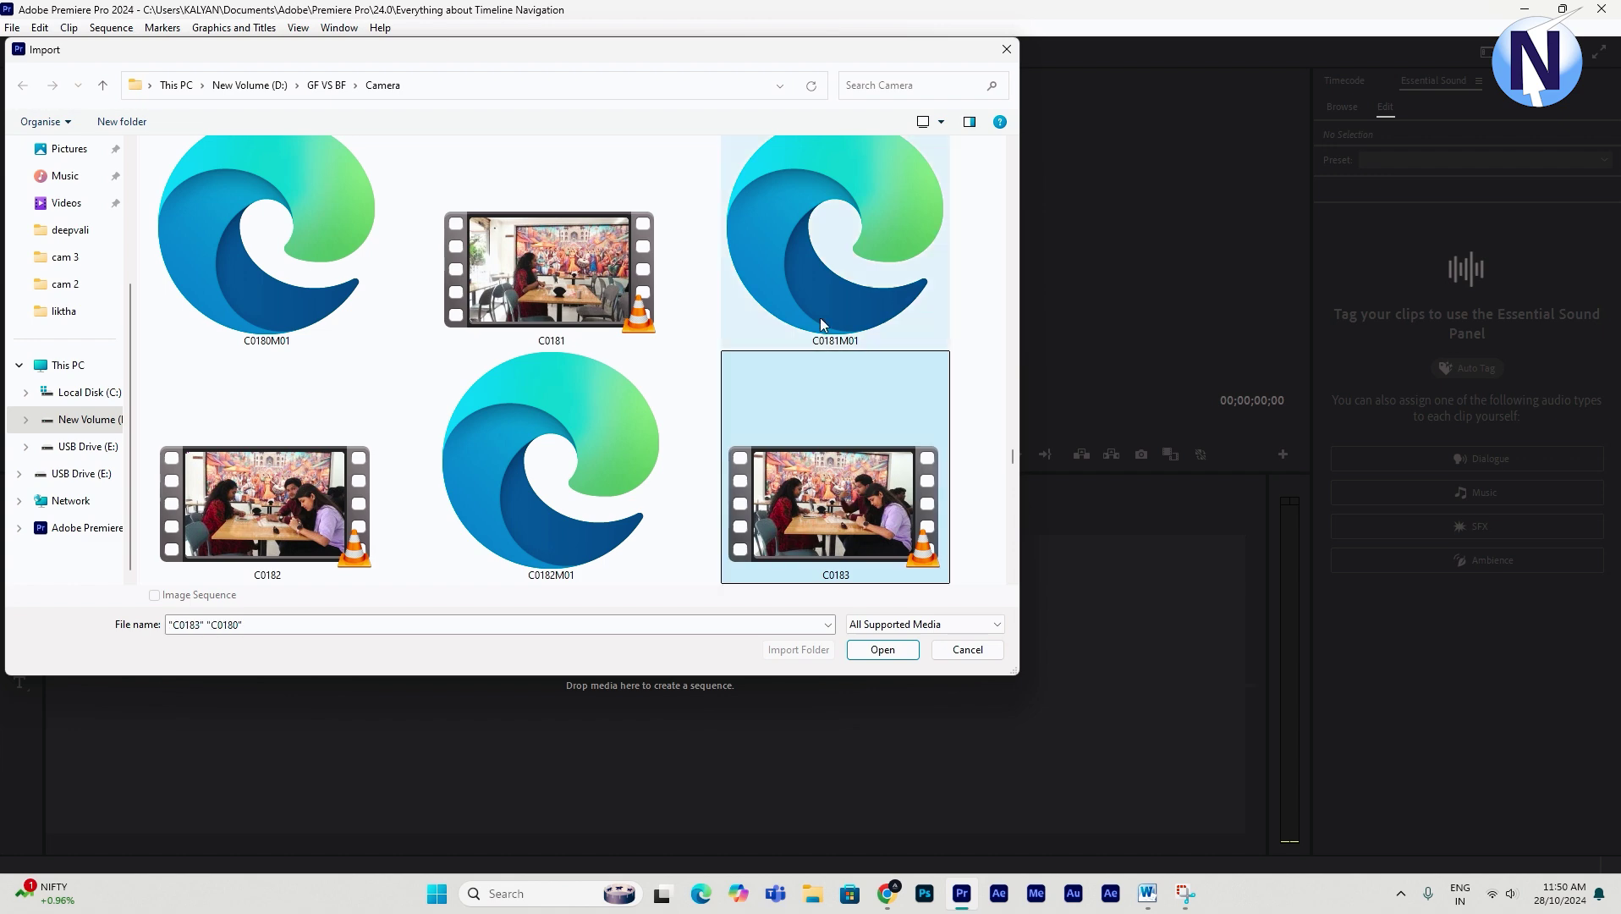
pyautogui.scroll(-1, 787, 437)
pyautogui.keyDown('ctrl'); pyautogui.click(558, 495); pyautogui.keyUp('ctrl')
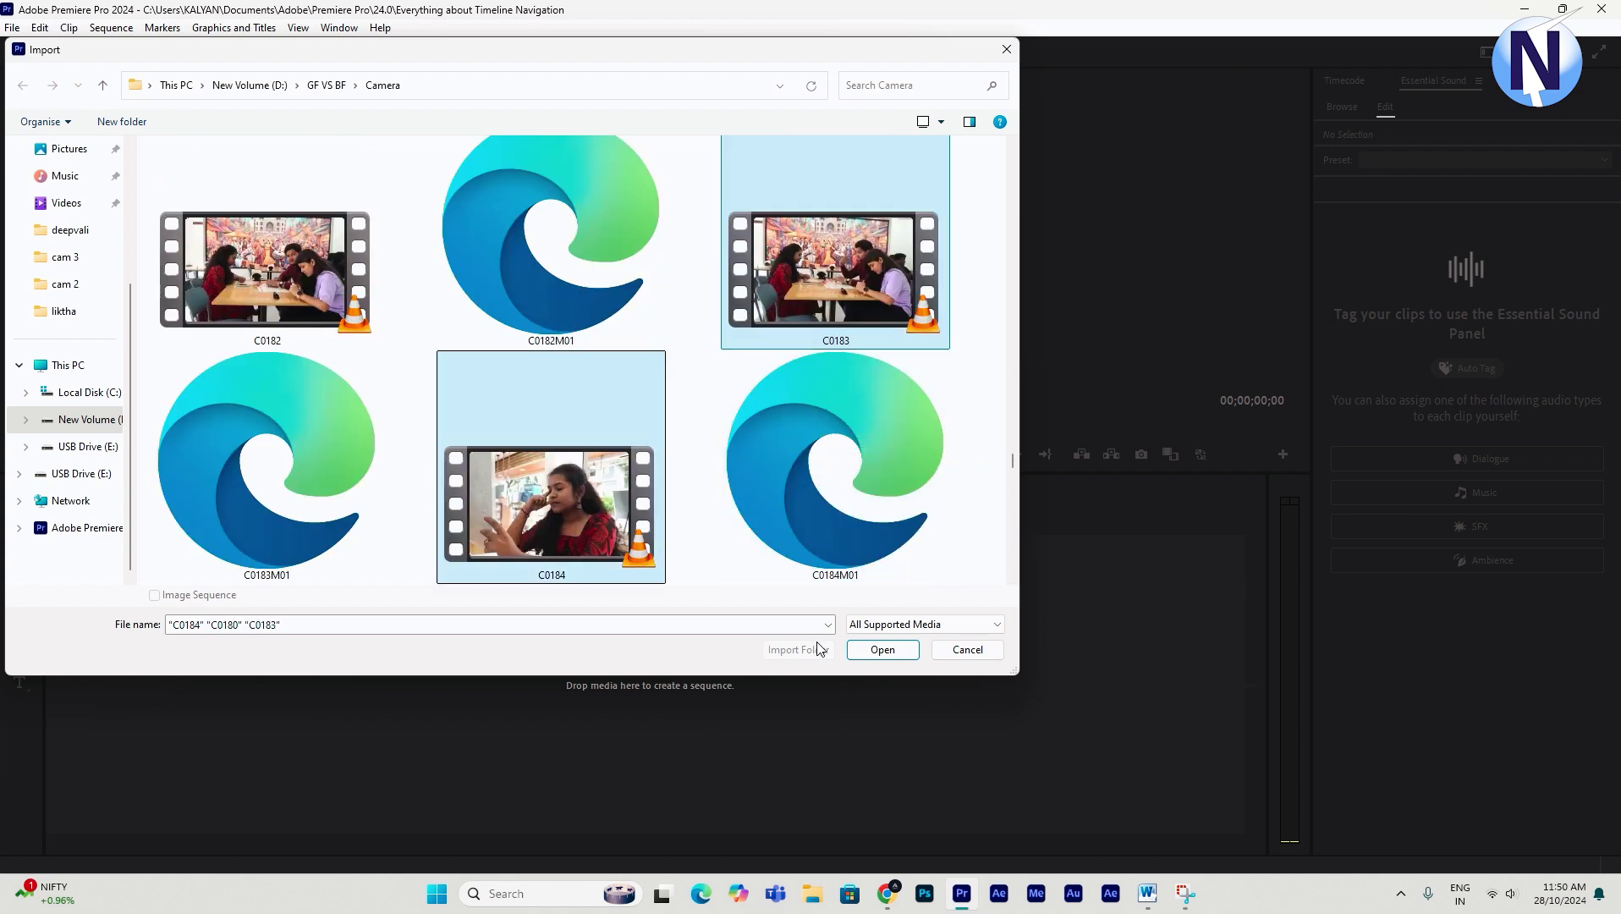
pyautogui.click(852, 654)
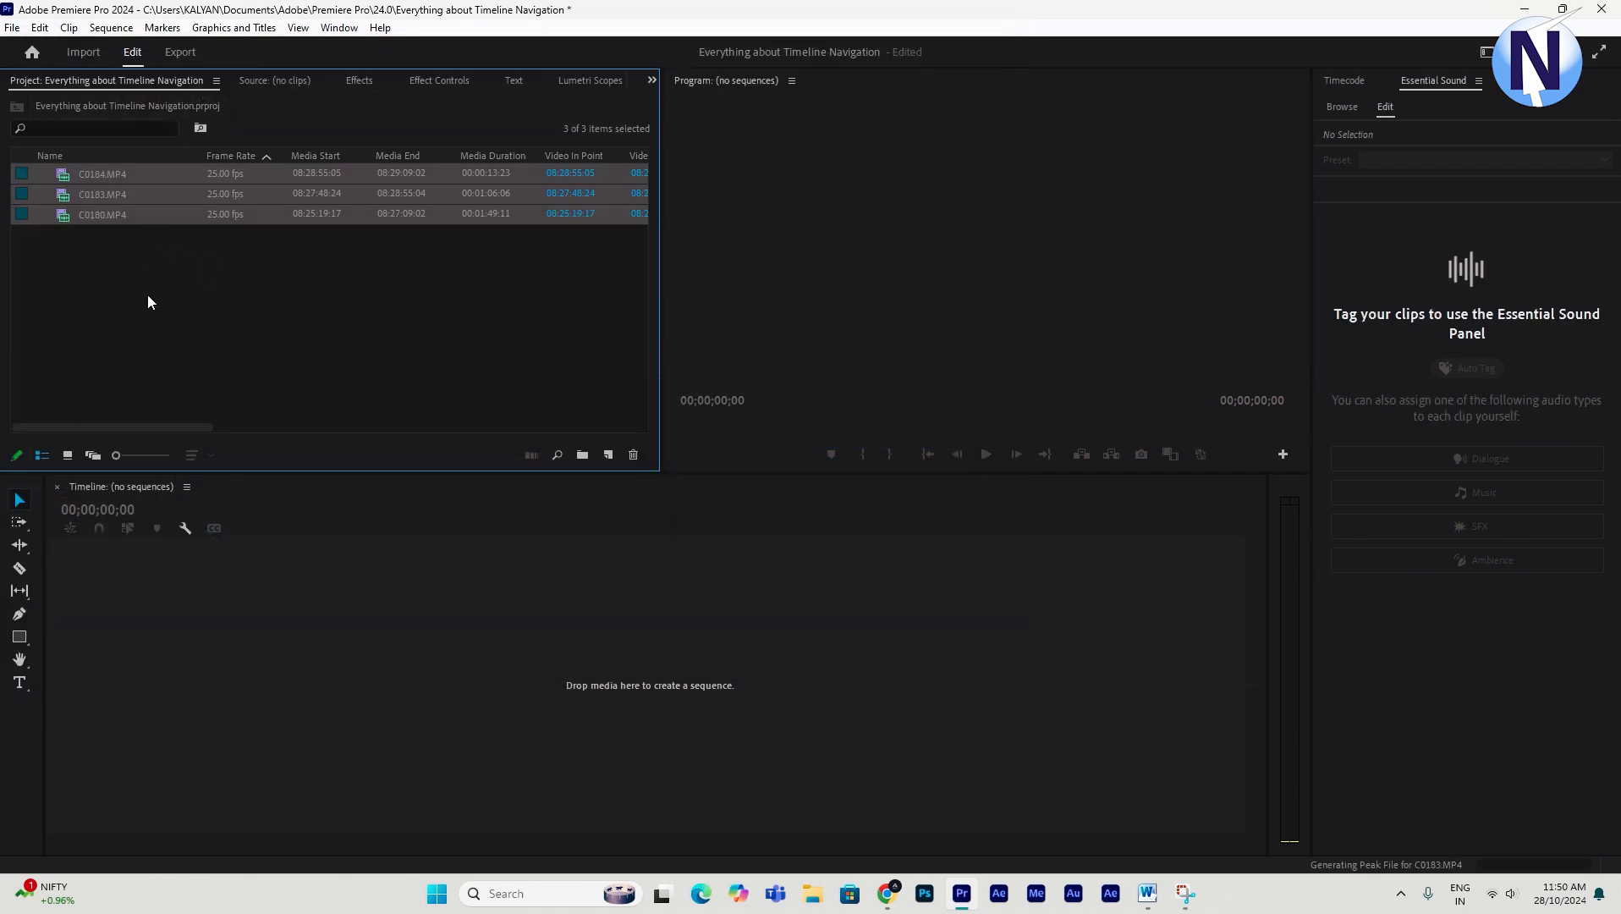
pyautogui.doubleClick(447, 362)
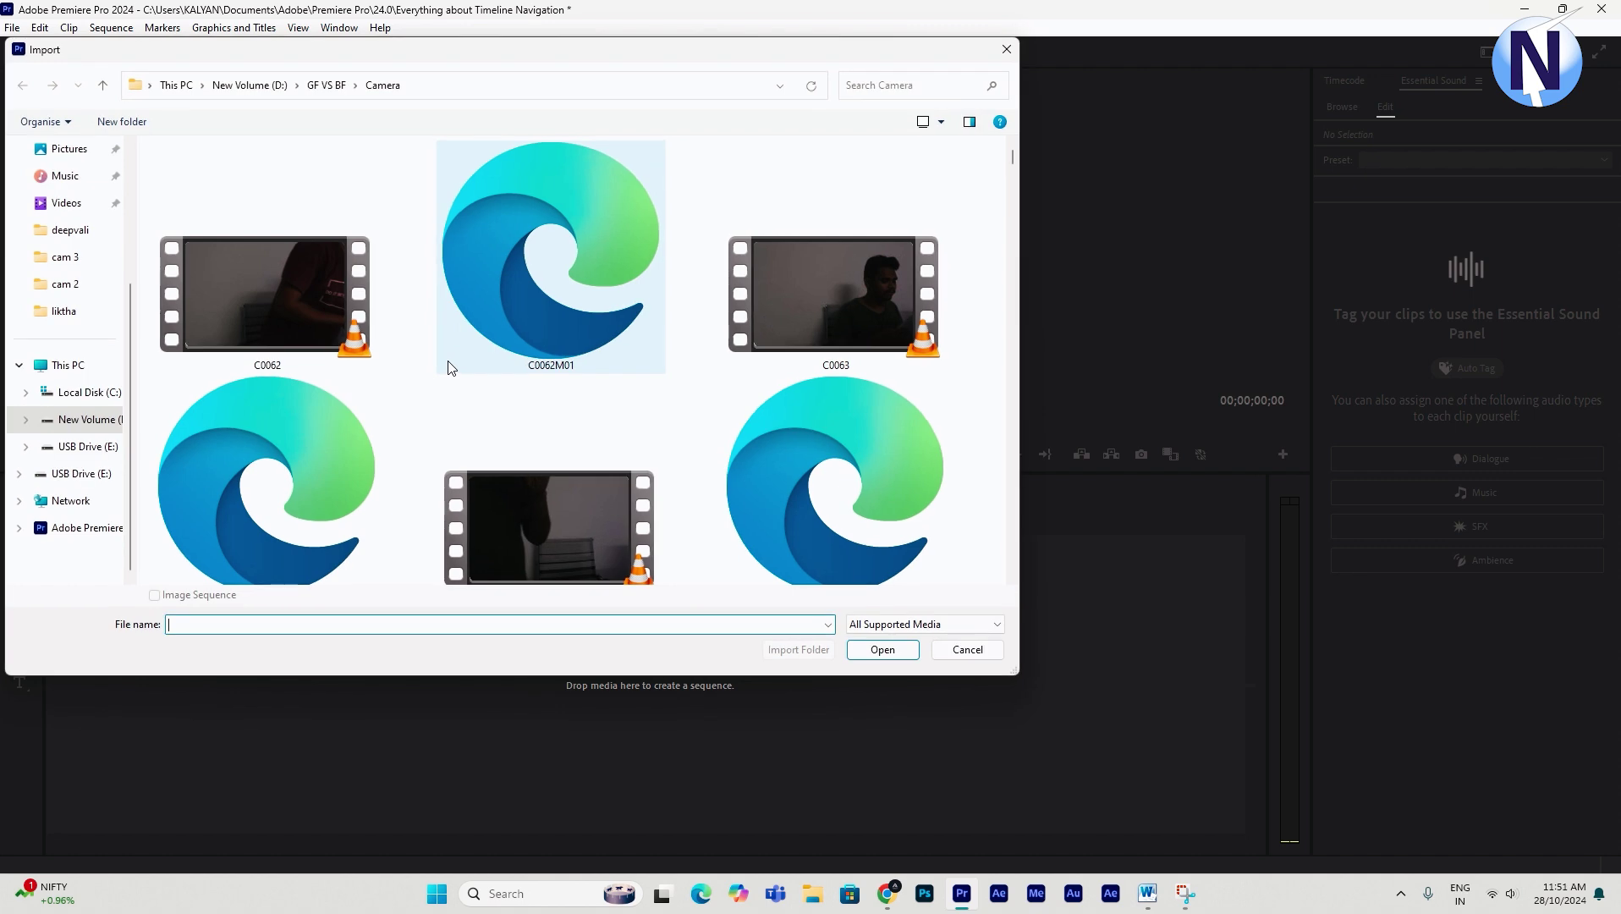
pyautogui.click(941, 651)
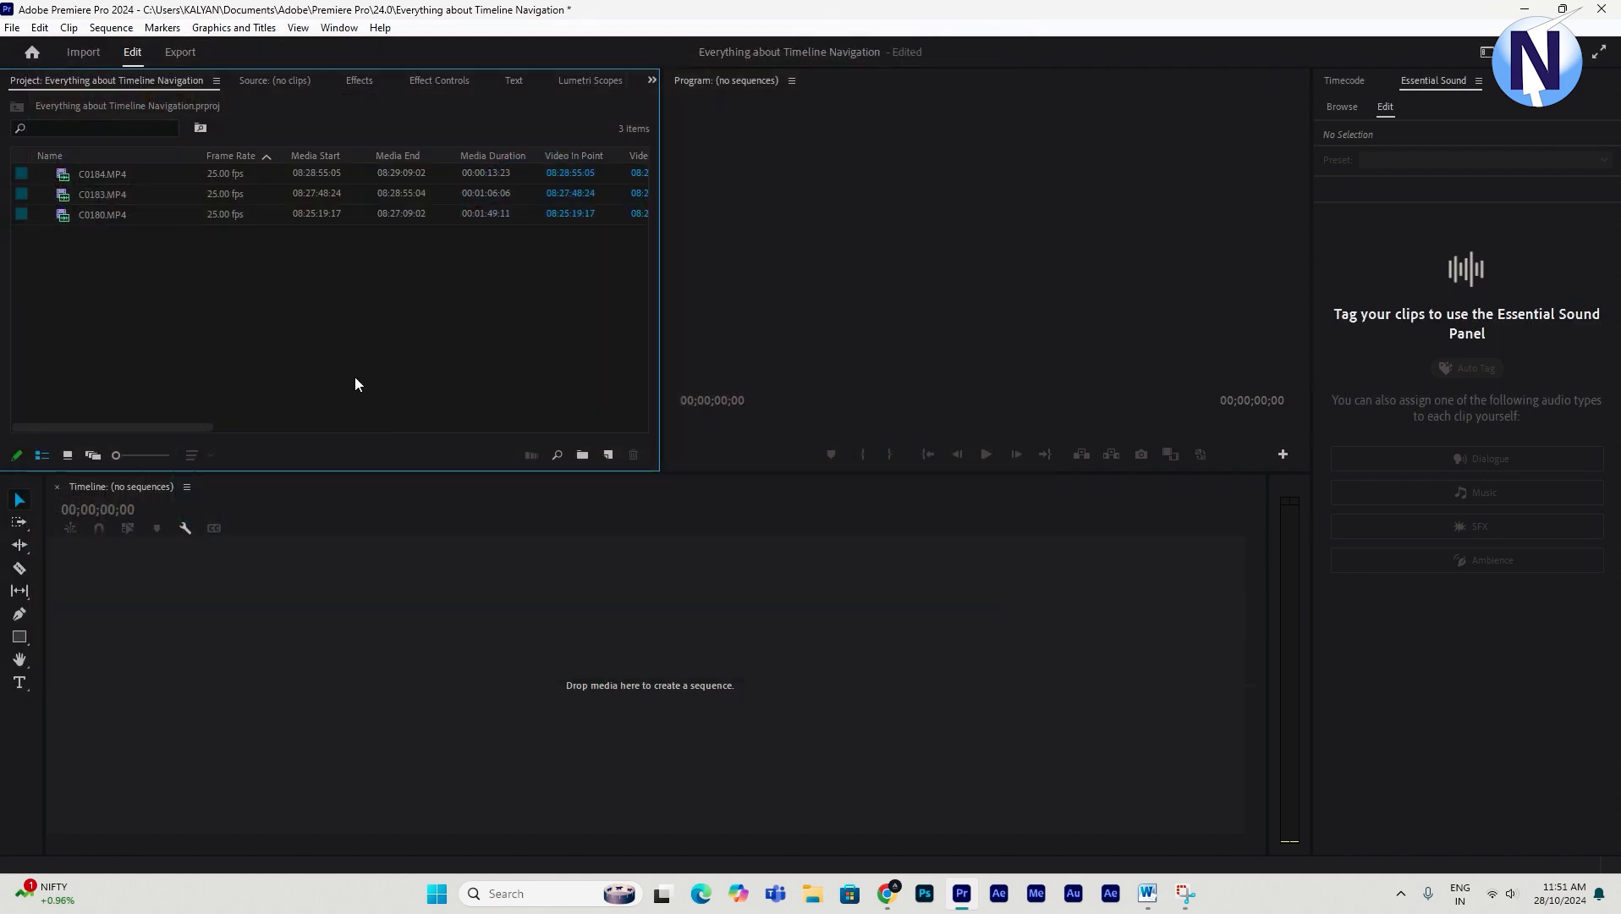
# Create a new sequence named Sequence 01 with the offered settings.
pyautogui.hotkey('ctrl', 'n')
pyautogui.click(935, 765)
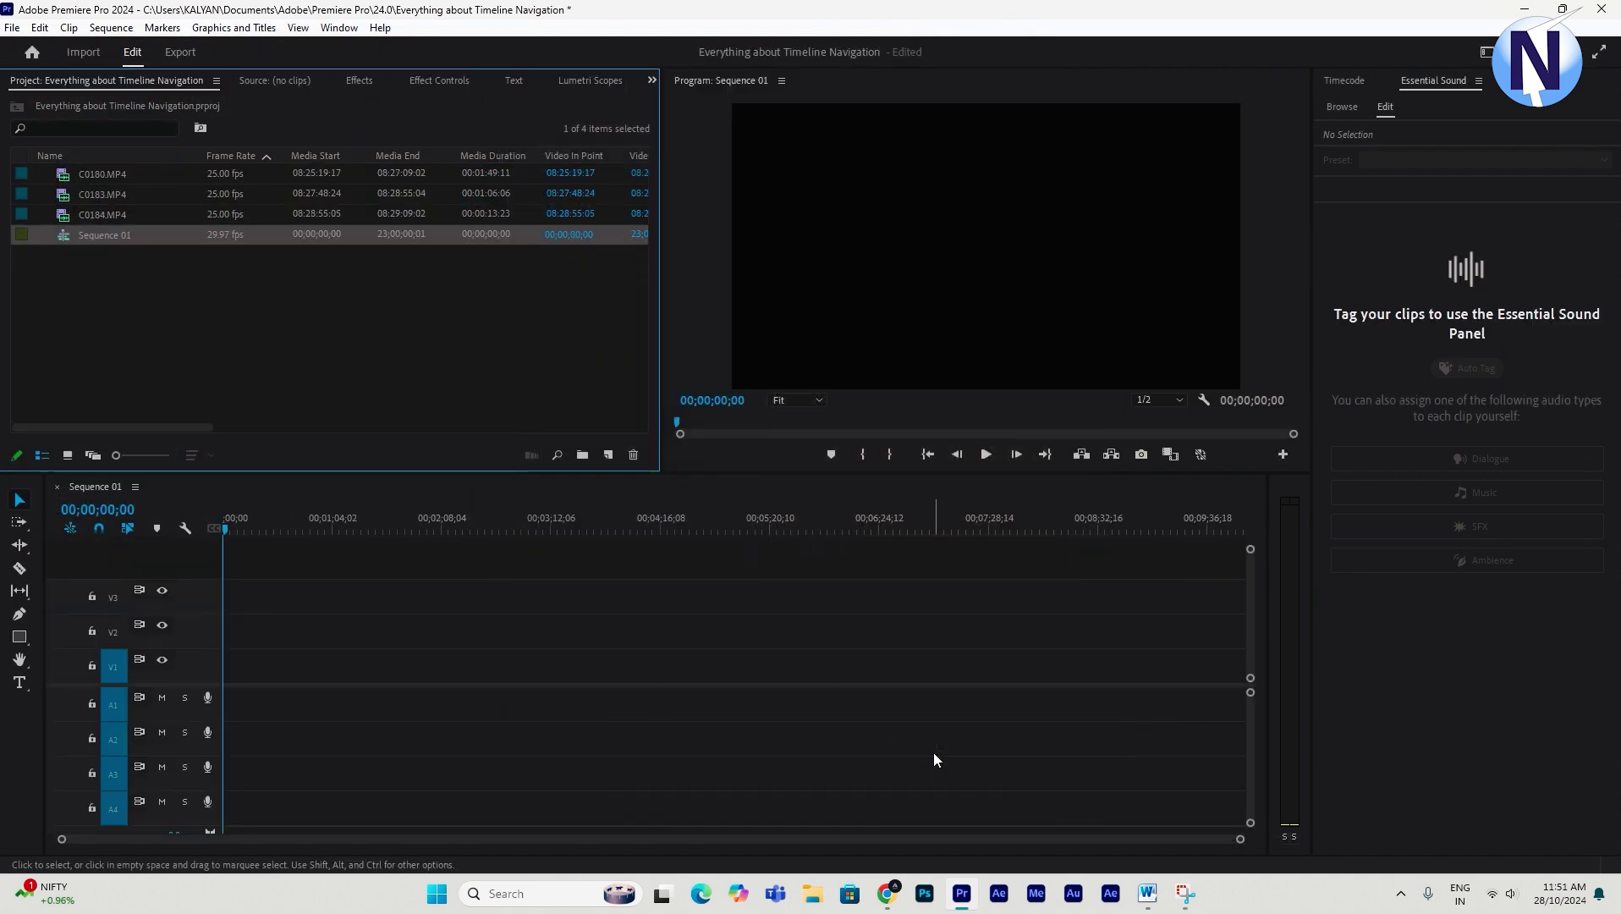
pyautogui.click(174, 288)
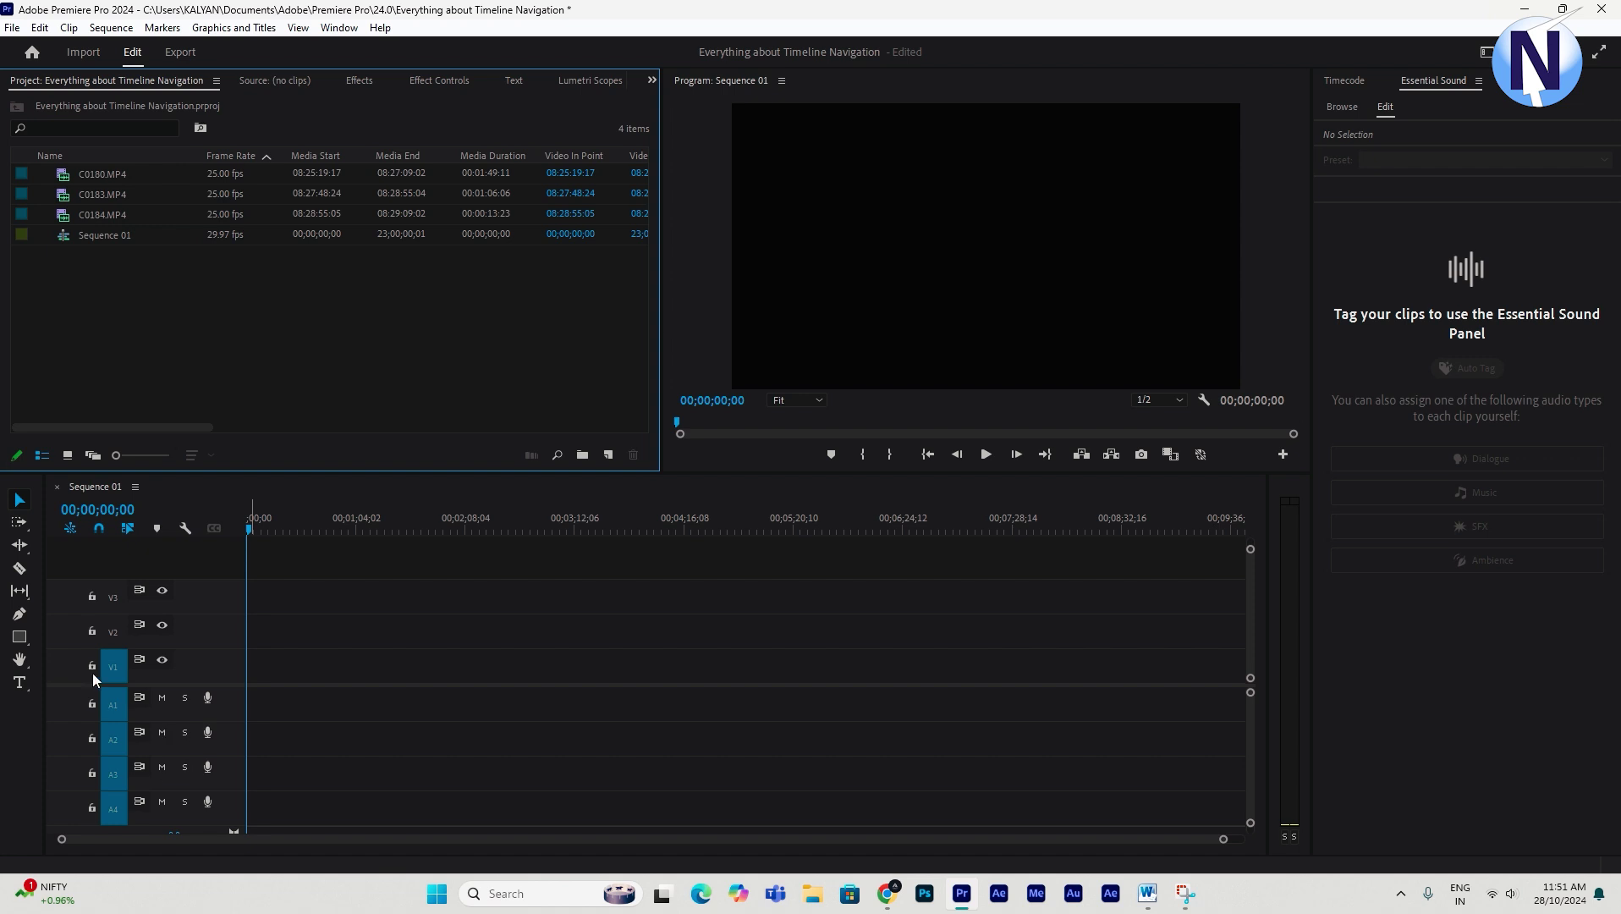
# With the V1 and A1 source patches on, place C0180.MP4 at the start of the sequence, keeping the existing sequence settings.
pyautogui.click(64, 674)
pyautogui.click(30, 149)
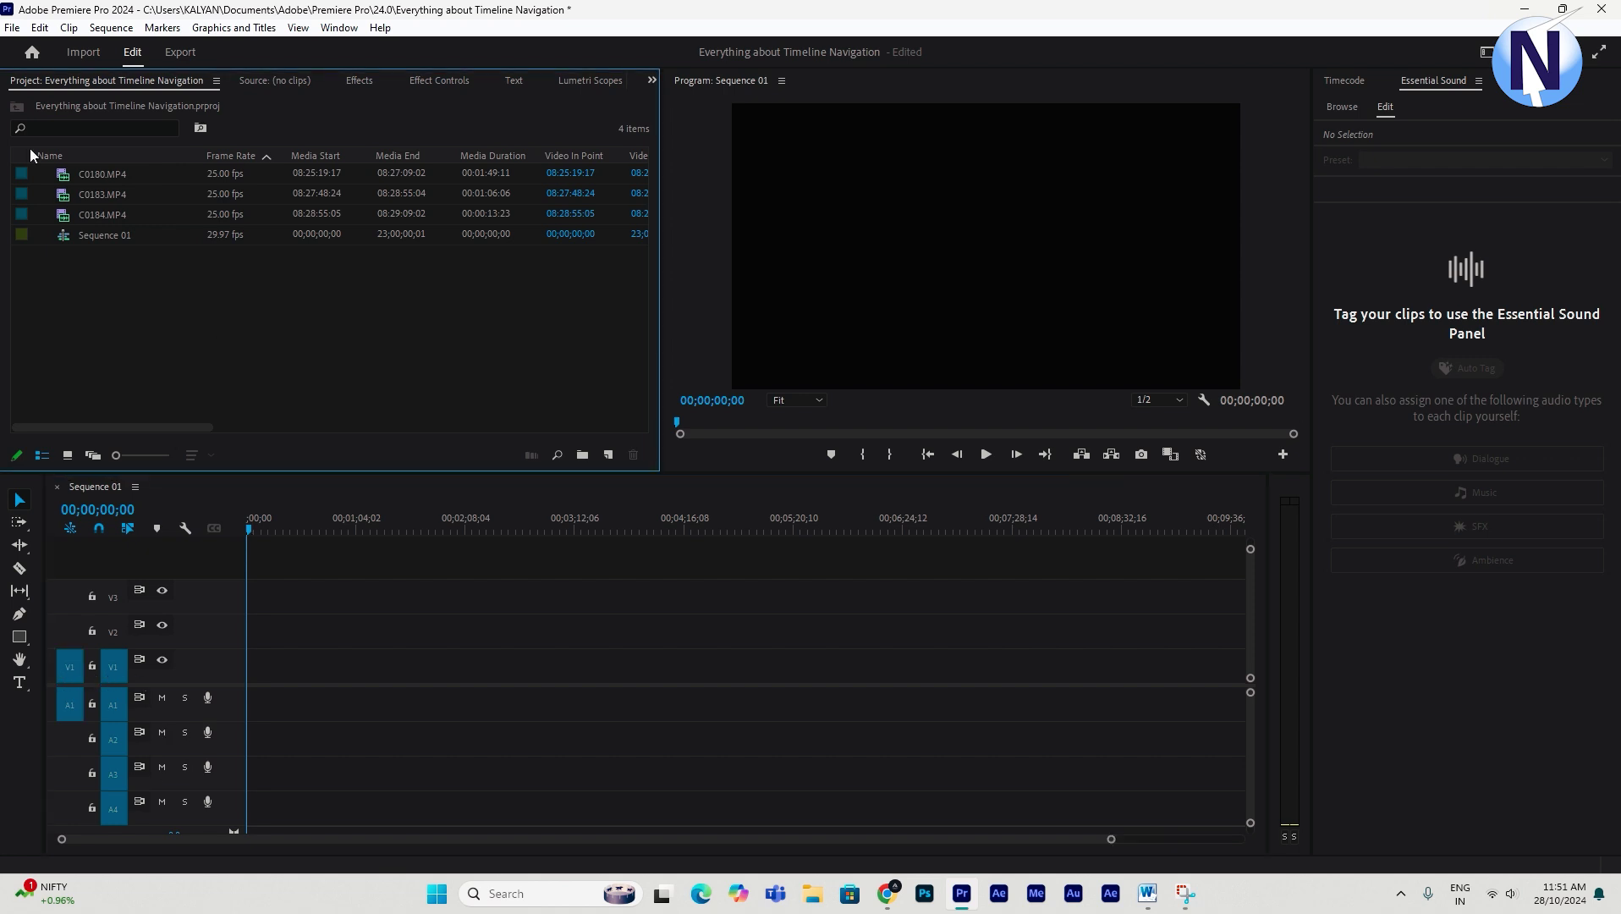
pyautogui.moveTo(63, 174); pyautogui.dragTo(262, 684)
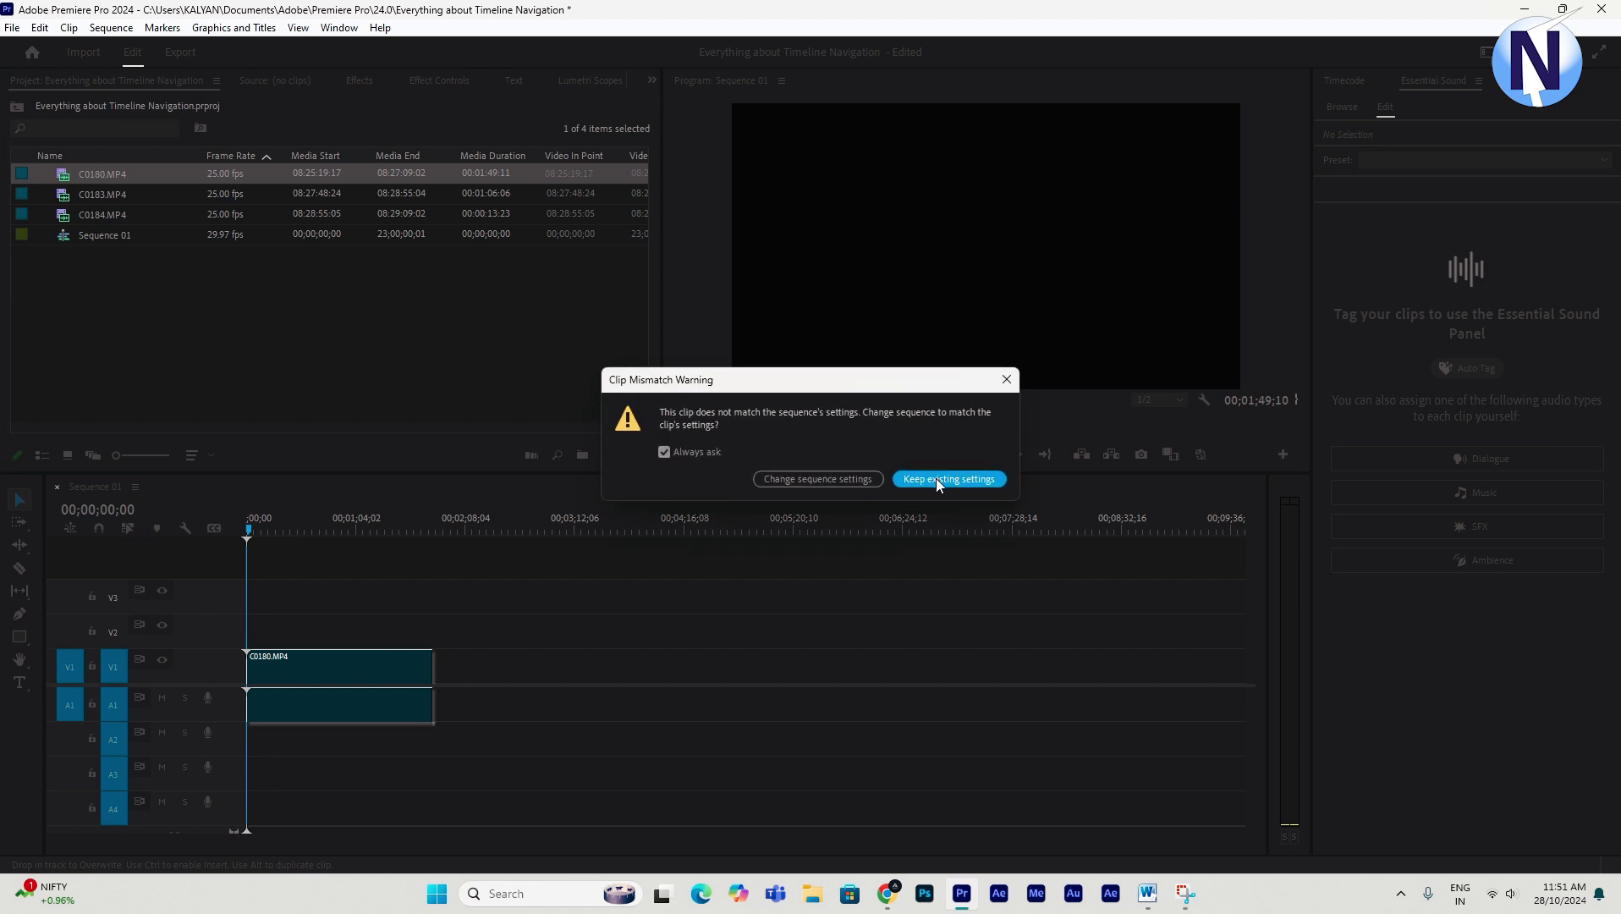
pyautogui.click(936, 478)
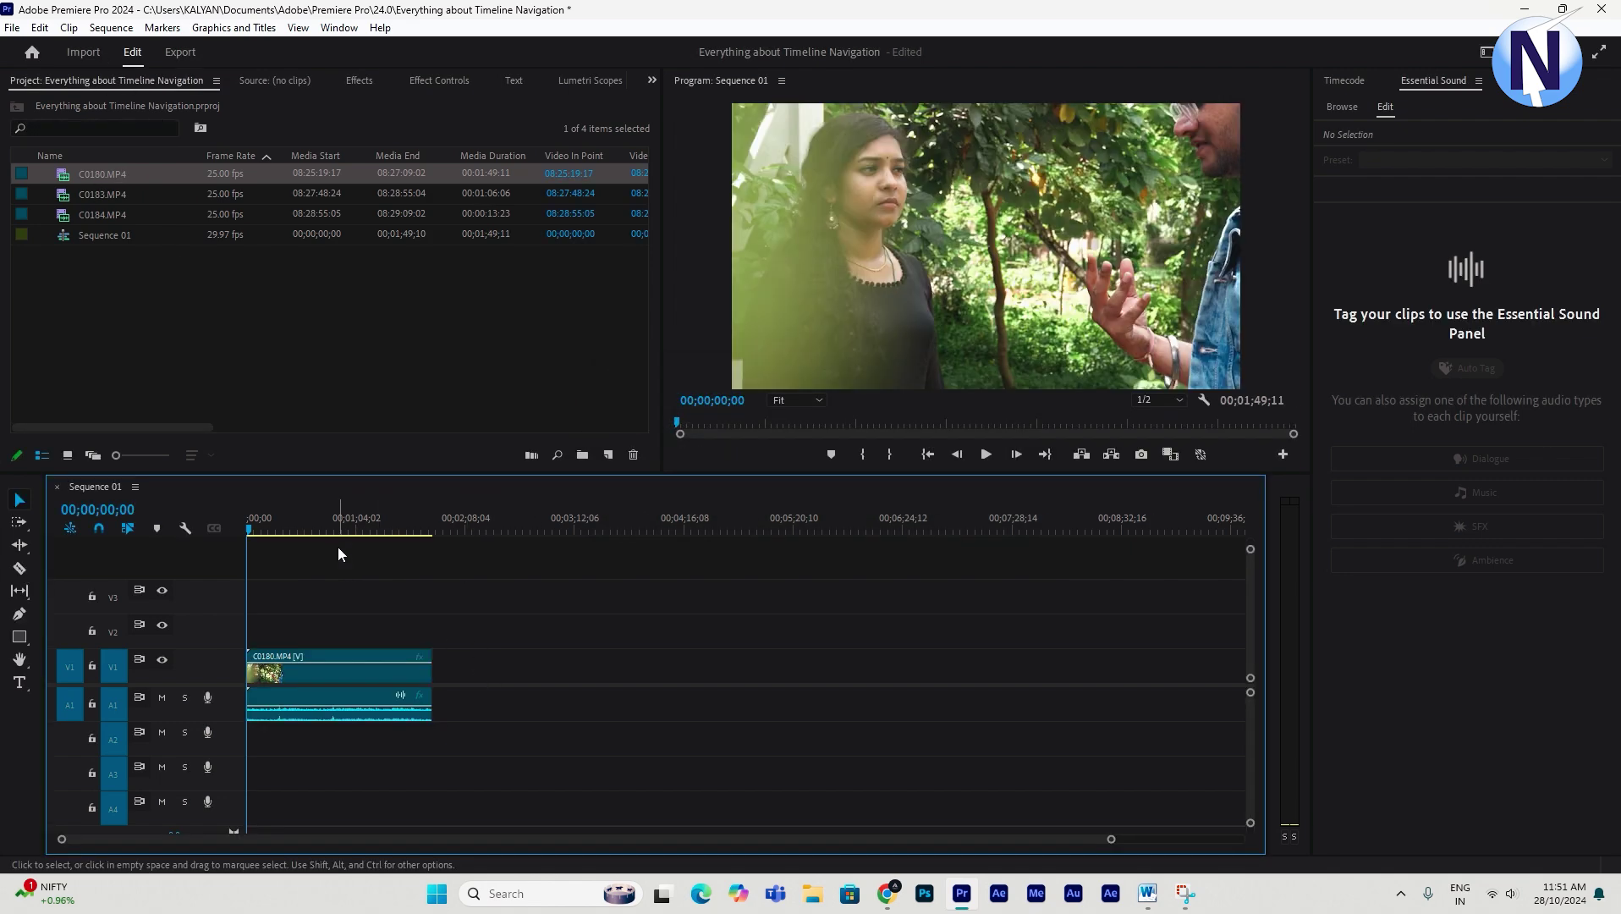
pyautogui.moveTo(338, 537); pyautogui.dragTo(252, 545)
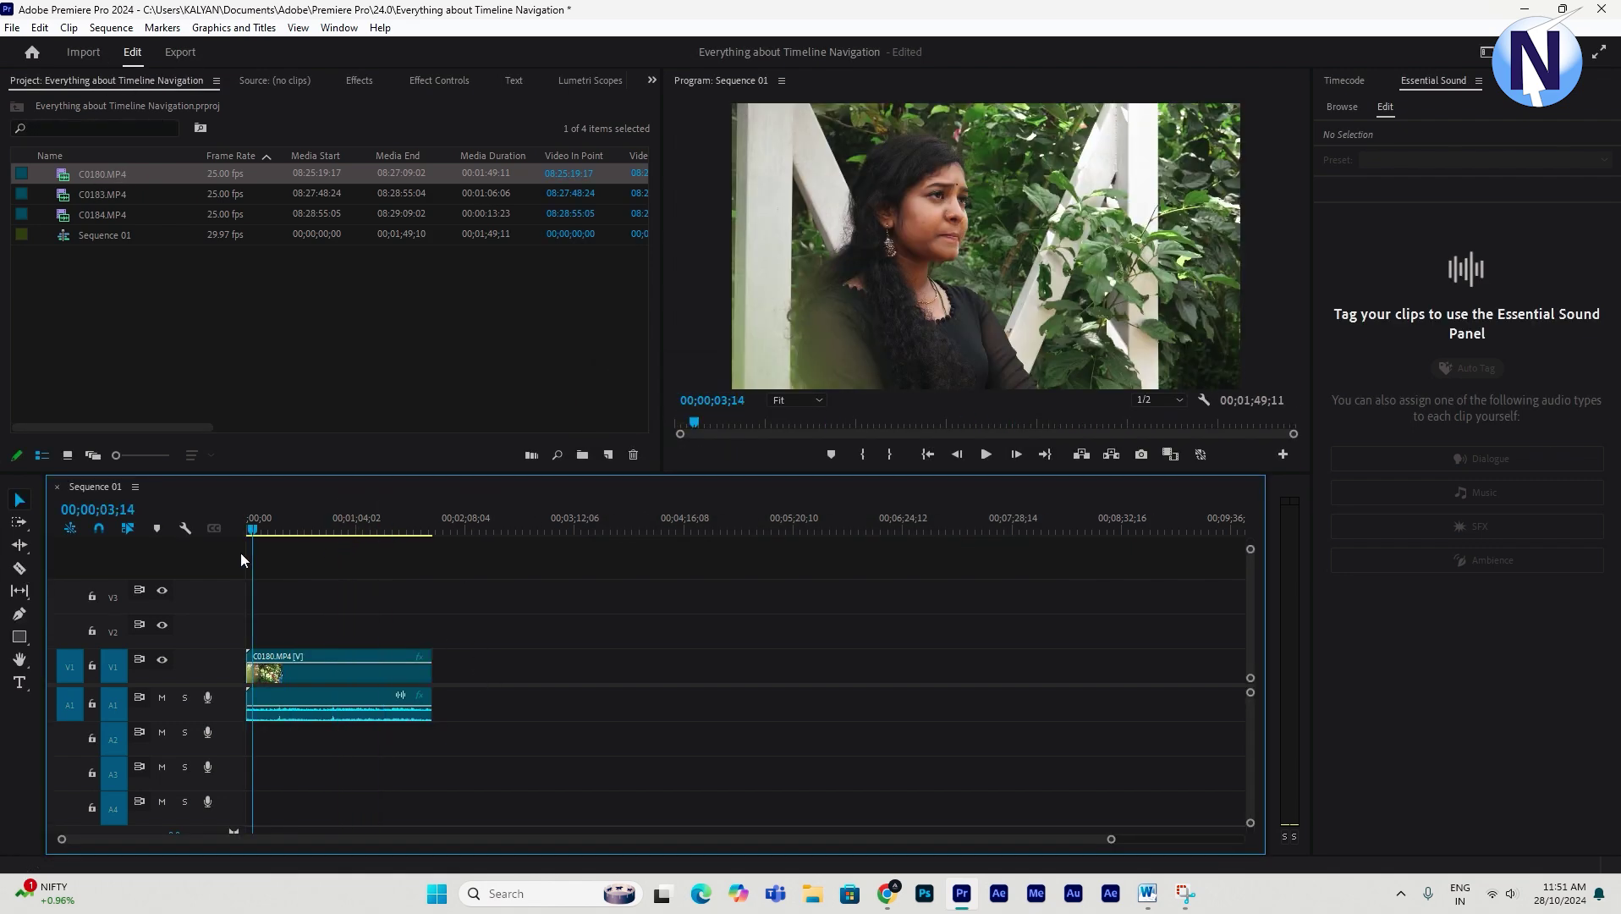
pyautogui.press('Home')
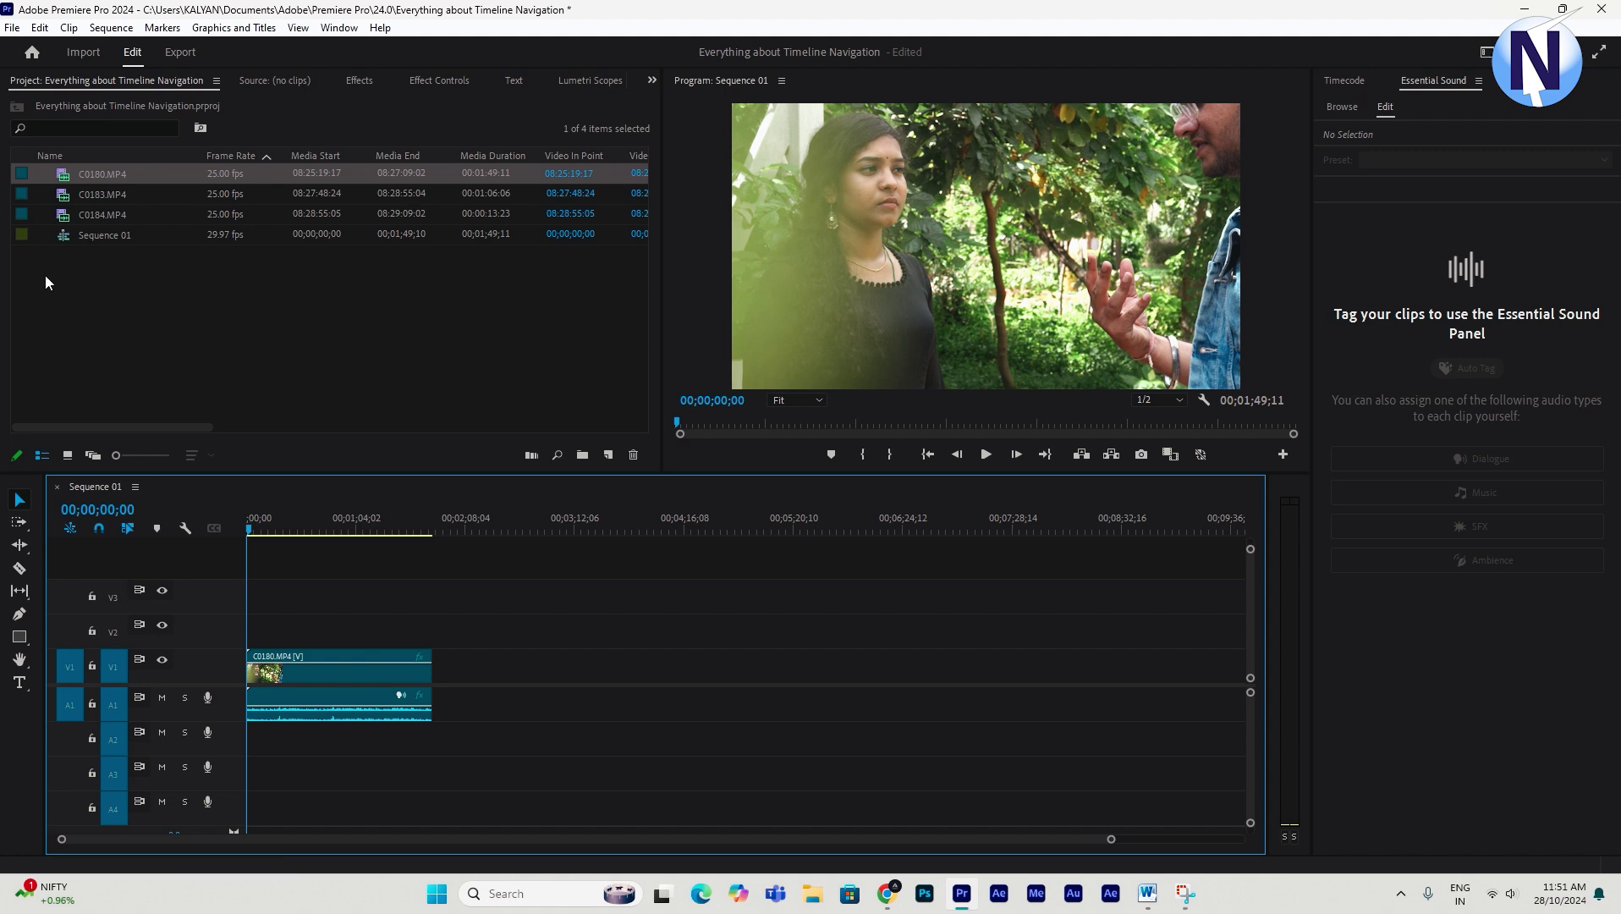
# Unlink the video and audio of the C0180.MP4 clip on the timeline.
pyautogui.click(331, 714)
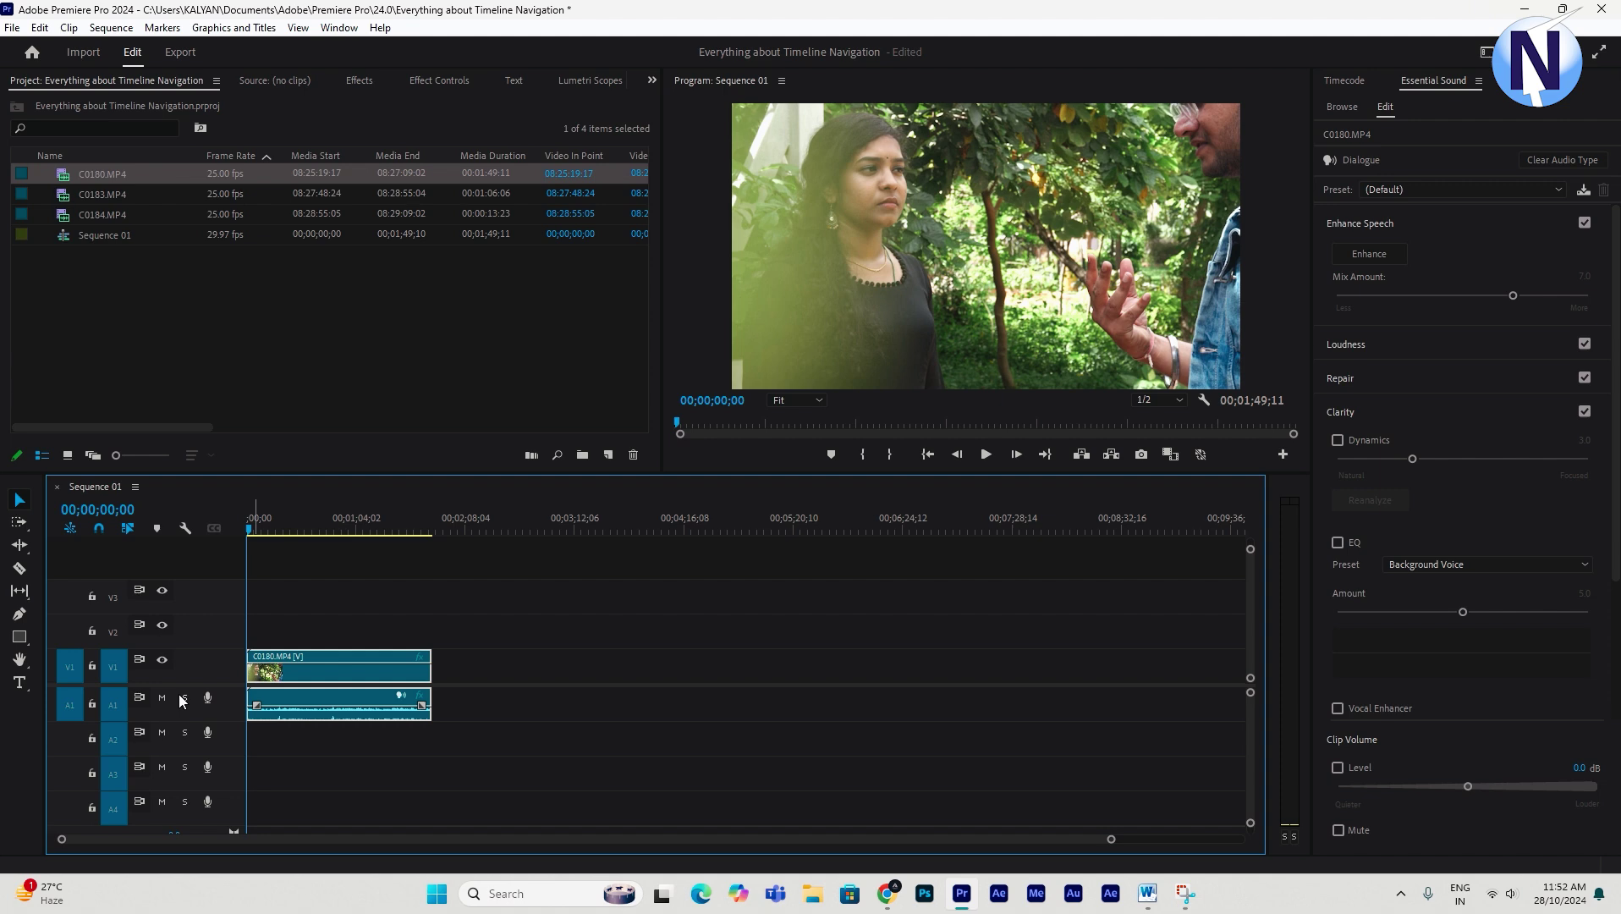
pyautogui.click(258, 575)
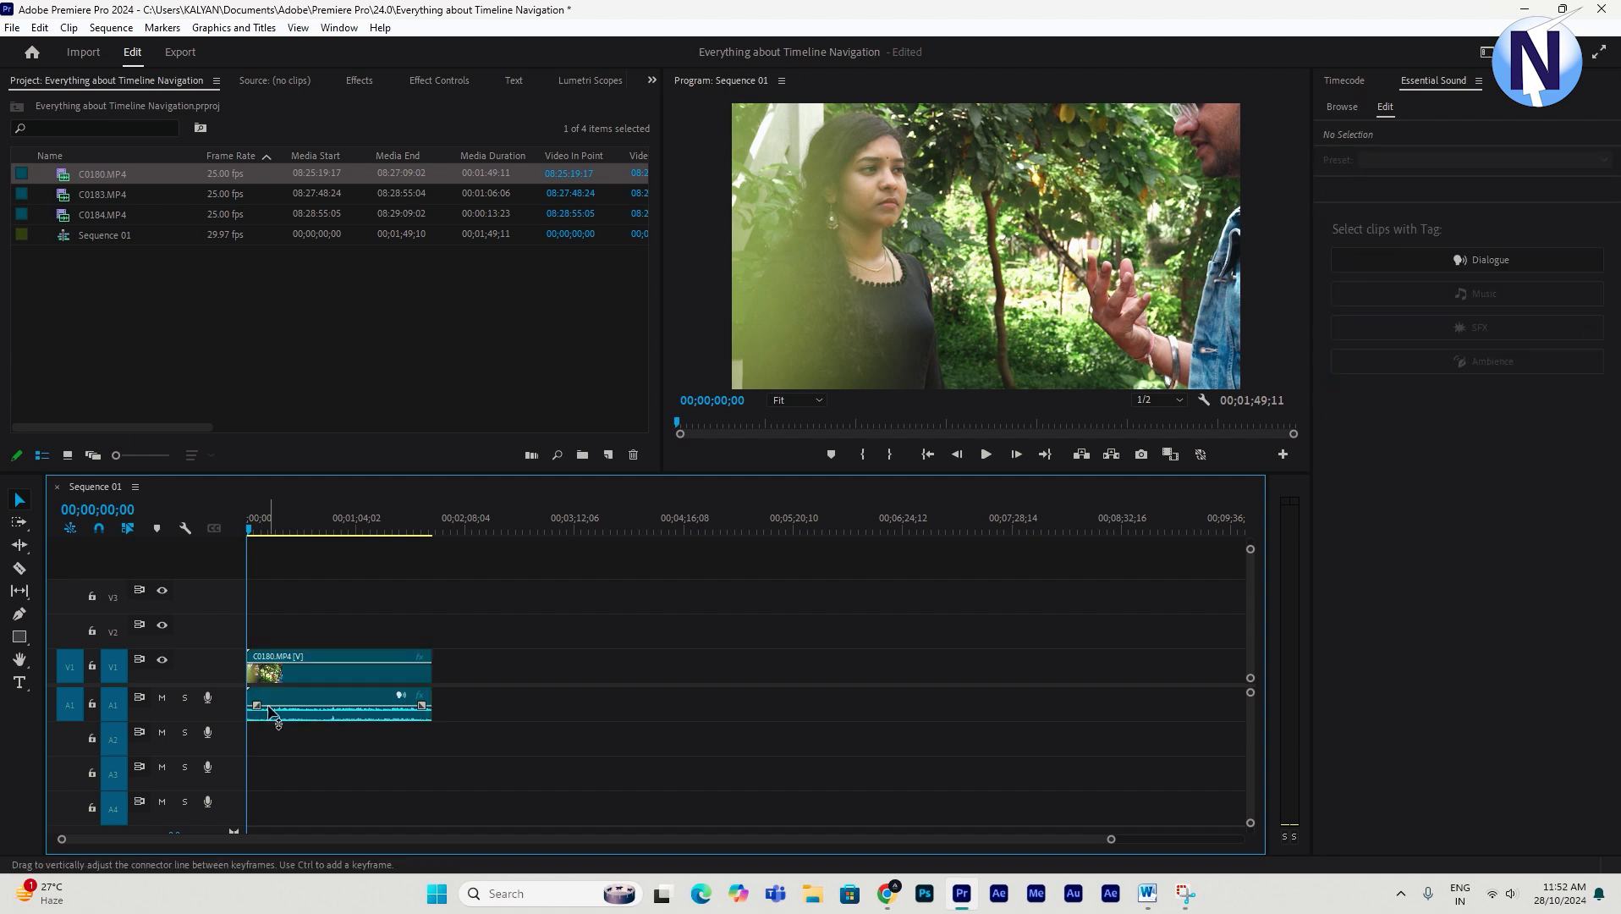
pyautogui.click(271, 713)
pyautogui.rightClick(369, 695)
pyautogui.click(288, 711)
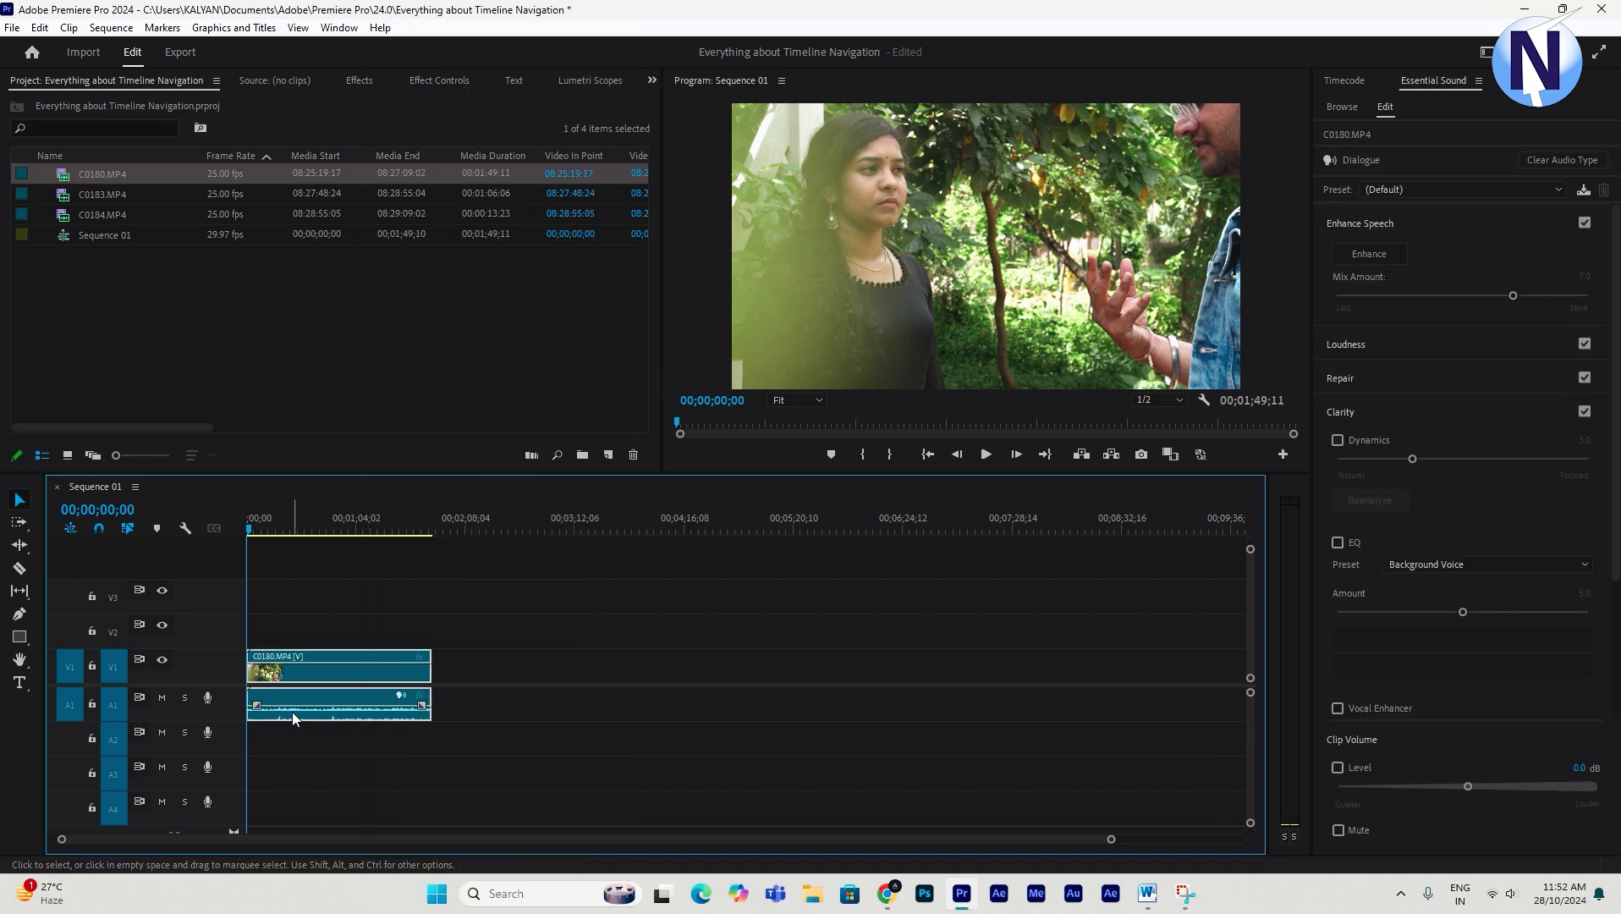
pyautogui.rightClick(292, 712)
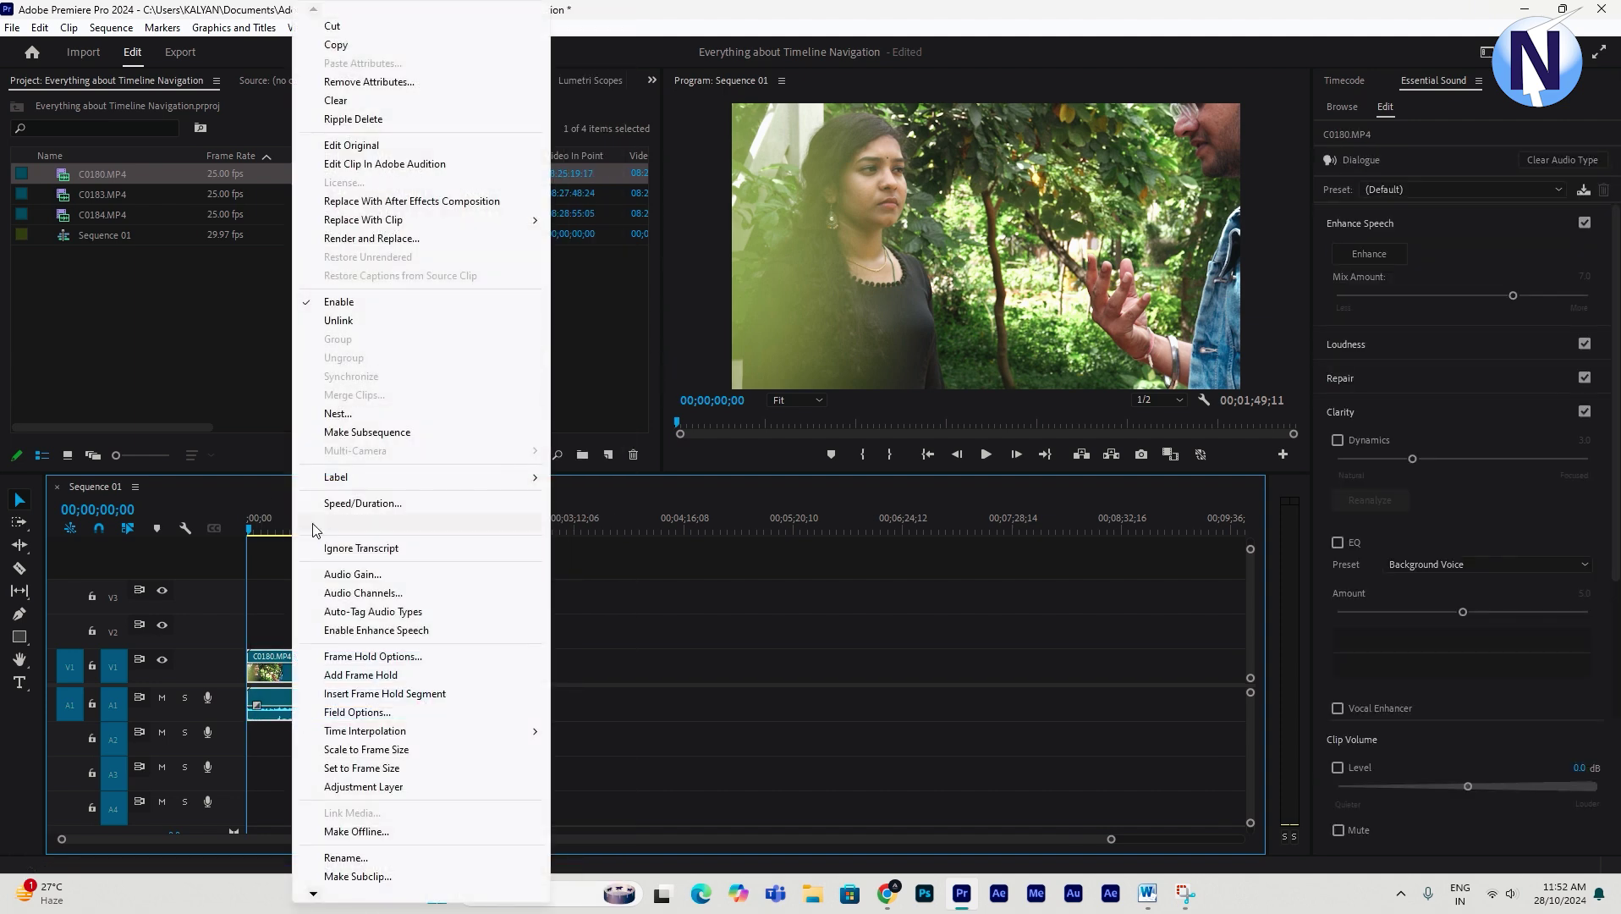
pyautogui.click(254, 715)
pyautogui.rightClick(332, 712)
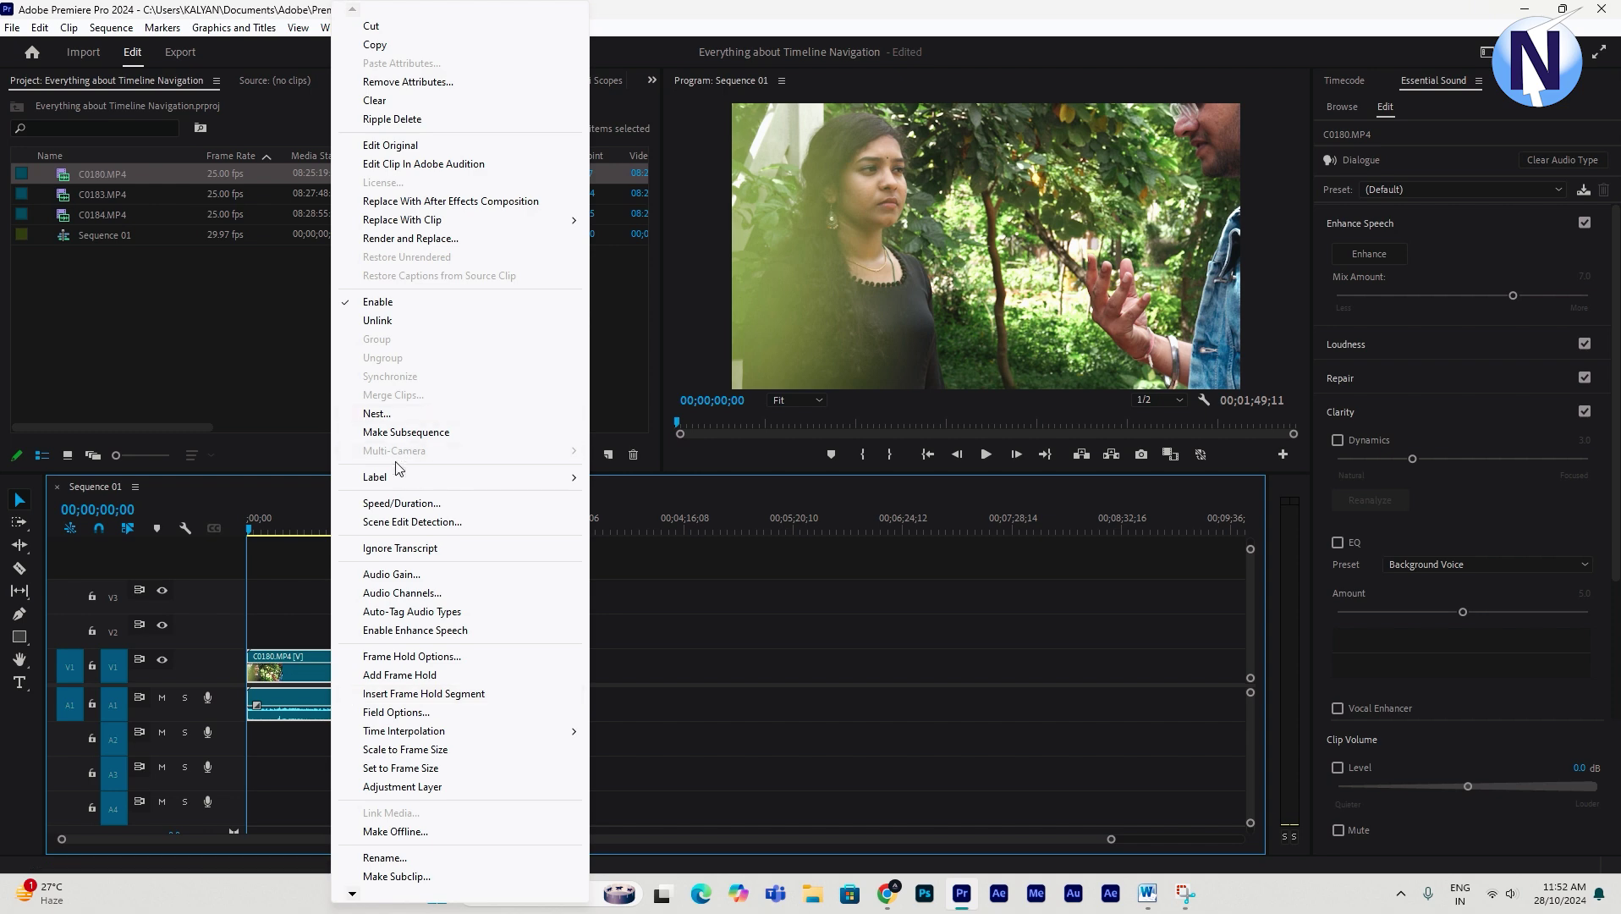
pyautogui.click(385, 325)
# Open the C0180.MP4 audio in the Source Monitor, and select the clip's video and audio parts separately.
pyautogui.doubleClick(338, 707)
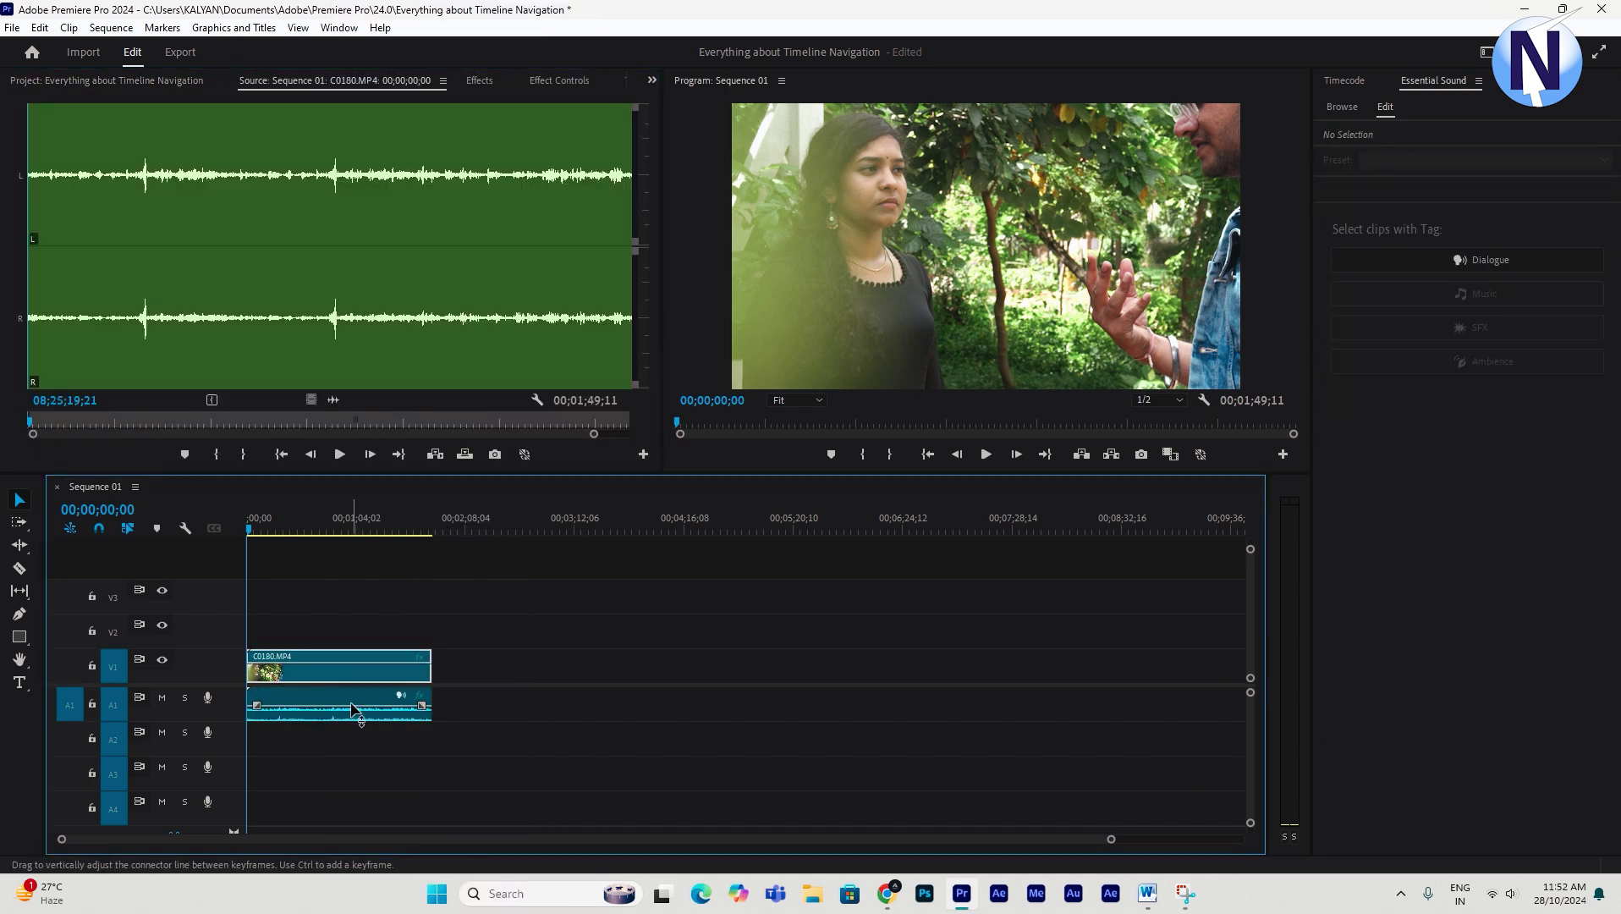
pyautogui.click(362, 673)
pyautogui.click(550, 644)
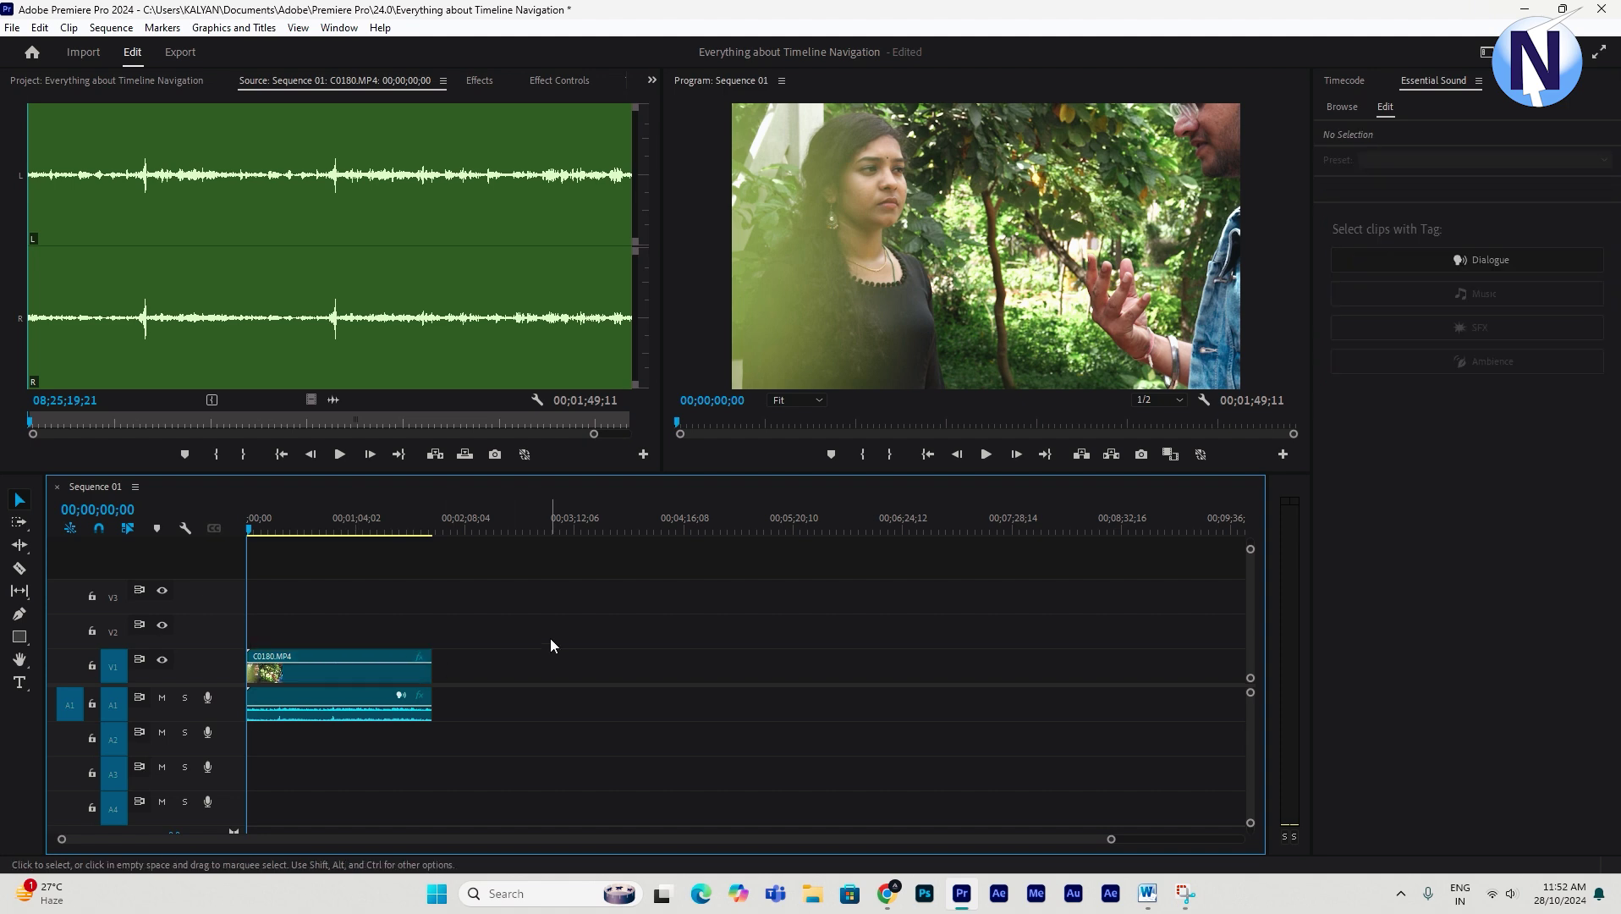
pyautogui.click(366, 698)
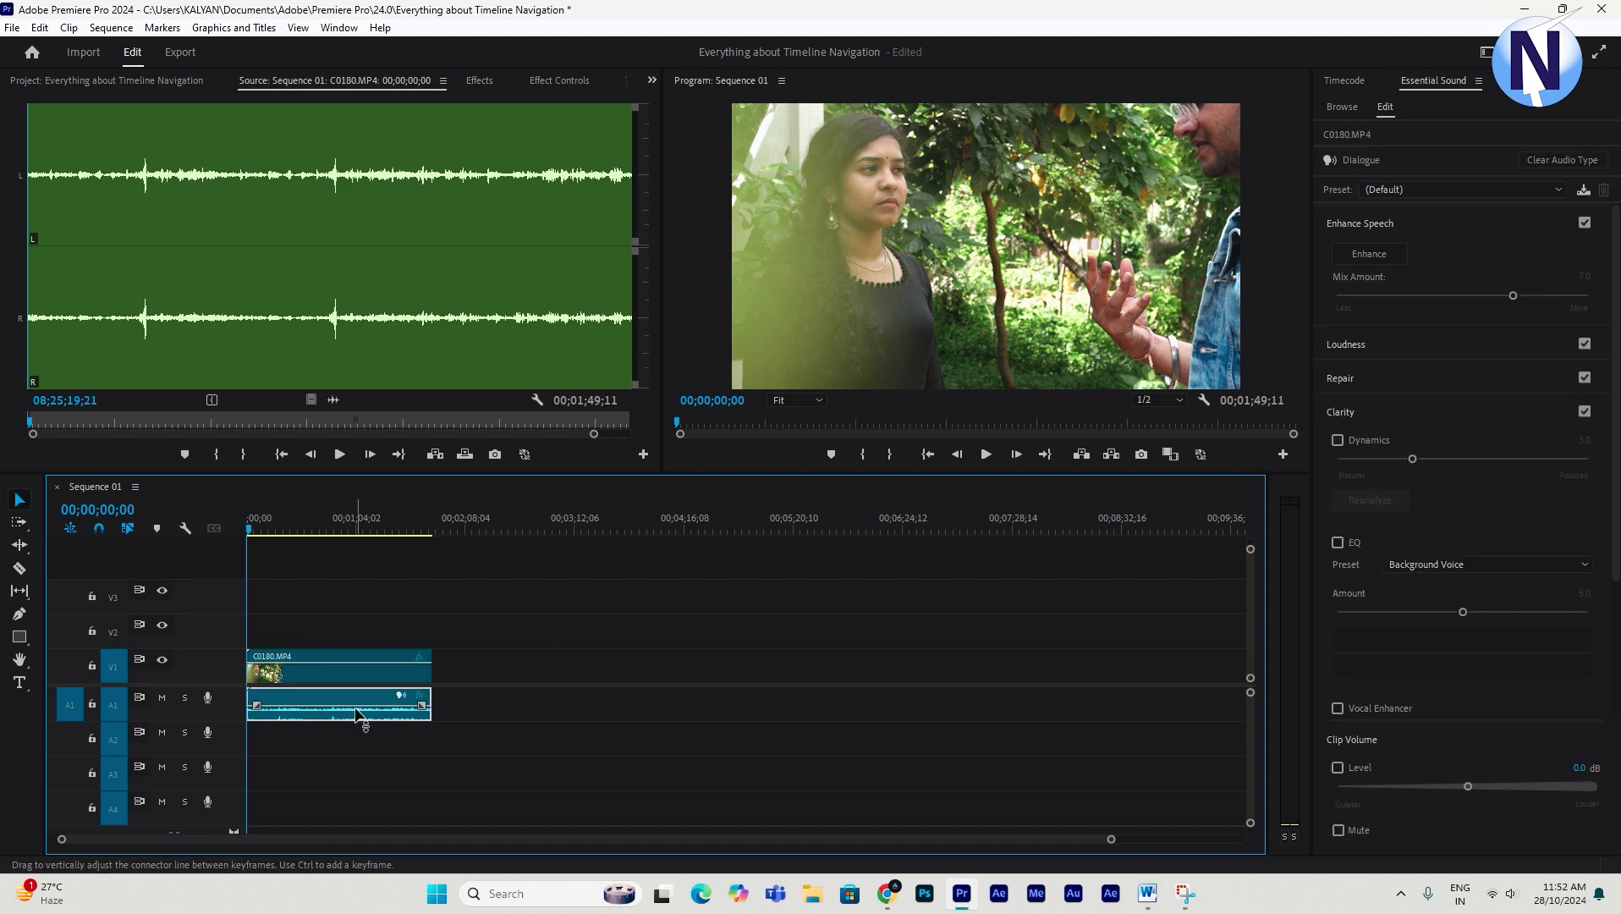
# Delete the unlinked audio and video of C0180.MP4 one at a time, and undo these edits until both are linked again.
pyautogui.doubleClick(362, 674)
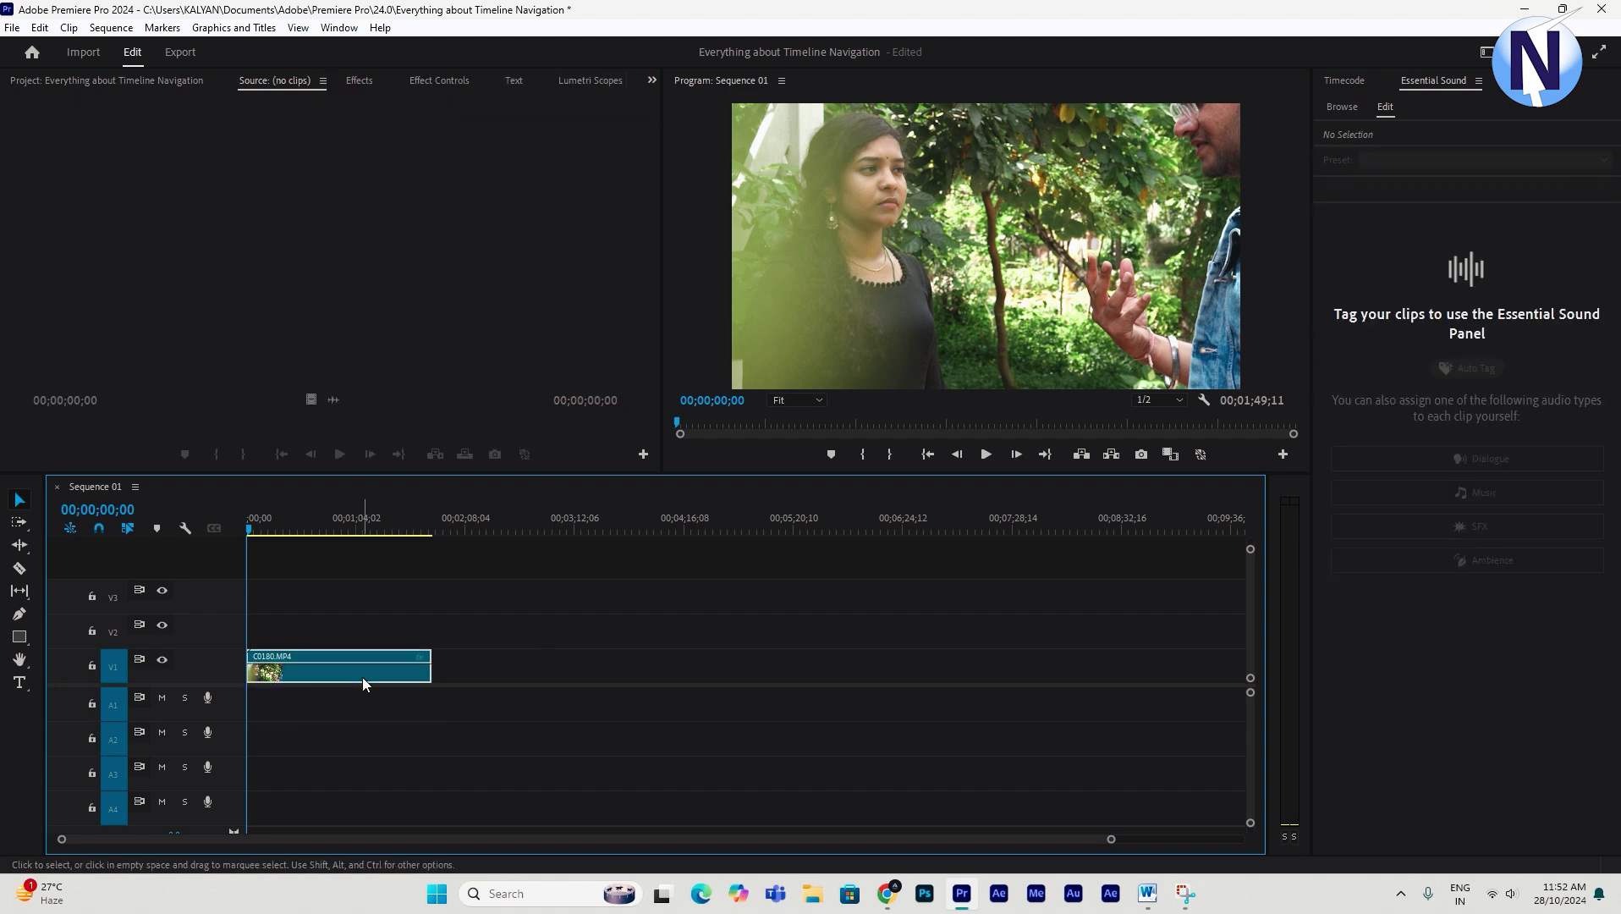
pyautogui.press('Delete')
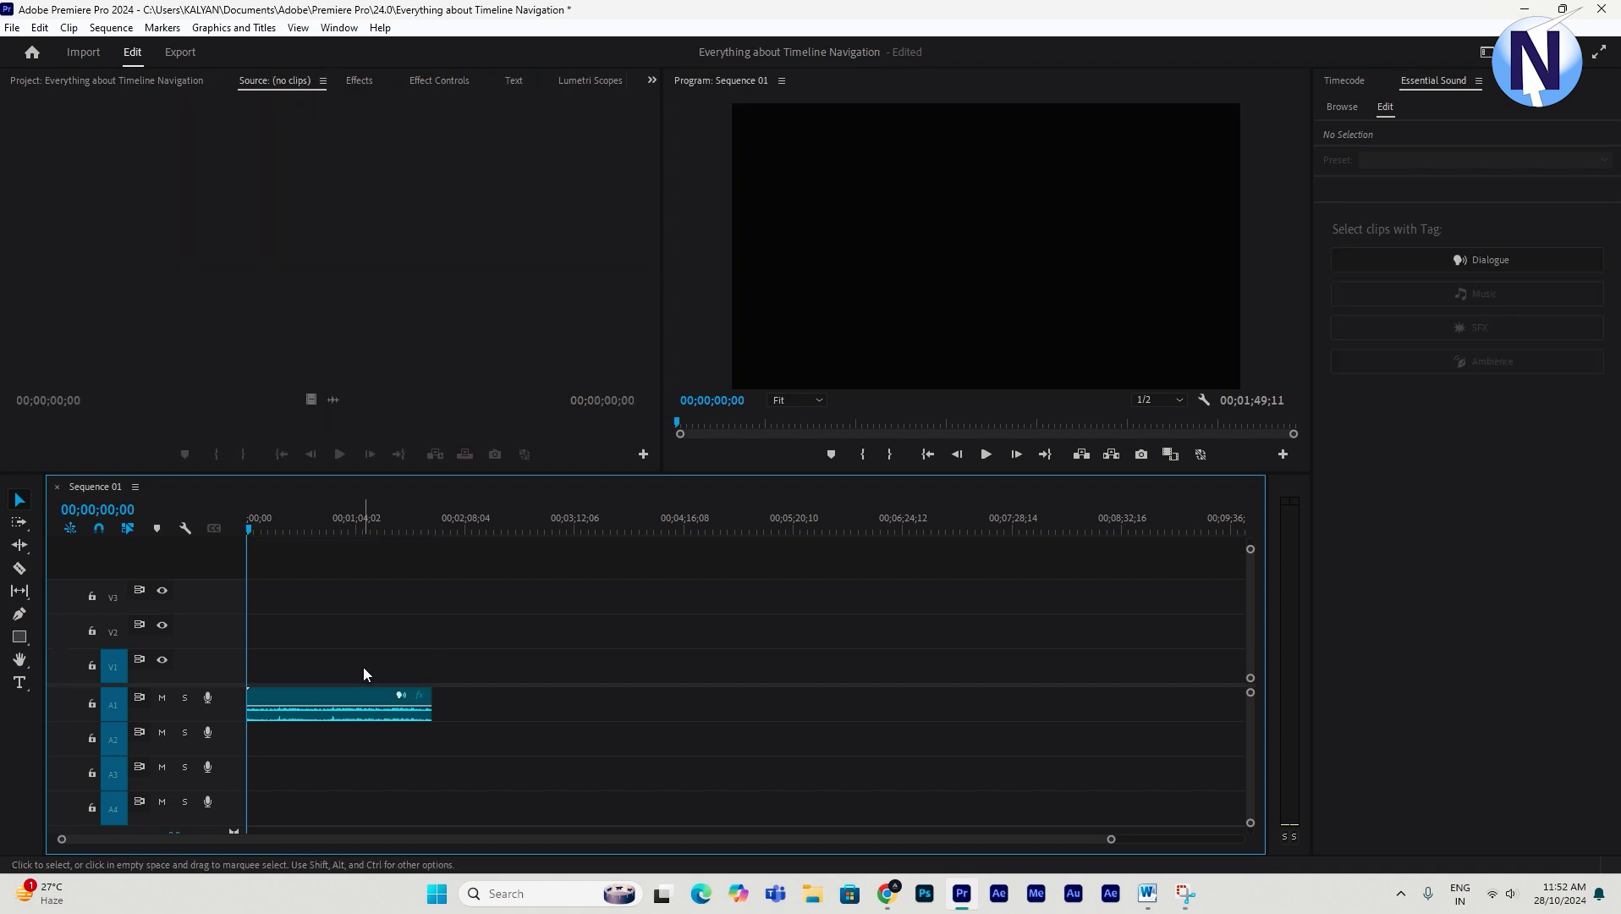
pyautogui.hotkey('ctrl', 'z')
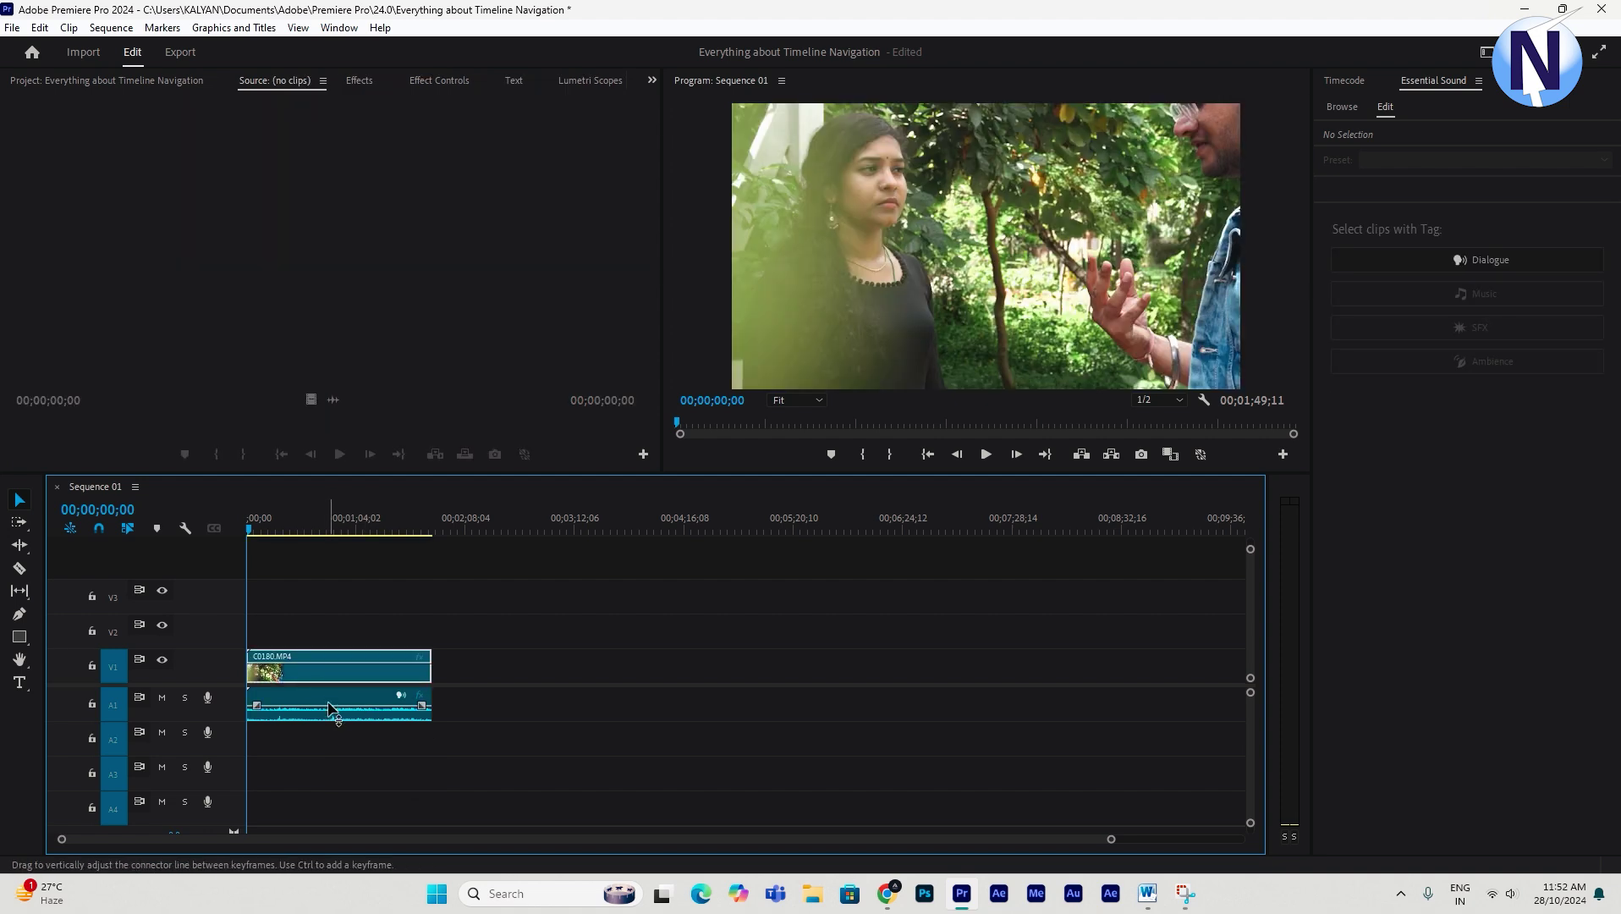
# Turn off the V1 source patch and place only the audio of C0183.MP4 on A1, leaving a gap after C0180.MP4.
pyautogui.hotkey('shift', '1')
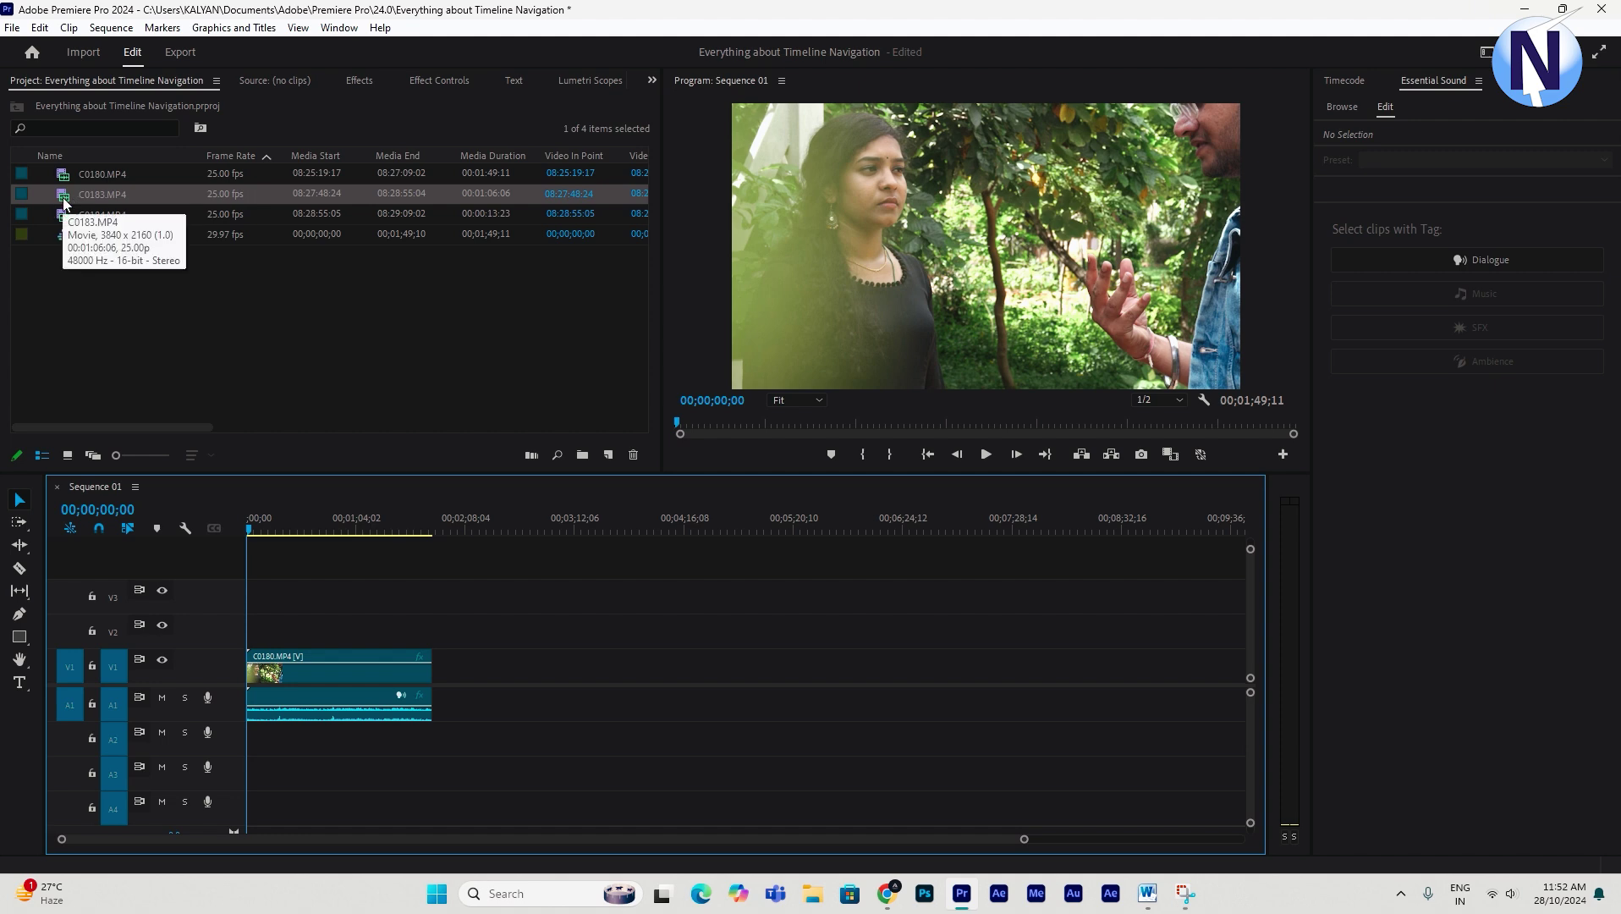
pyautogui.click(71, 668)
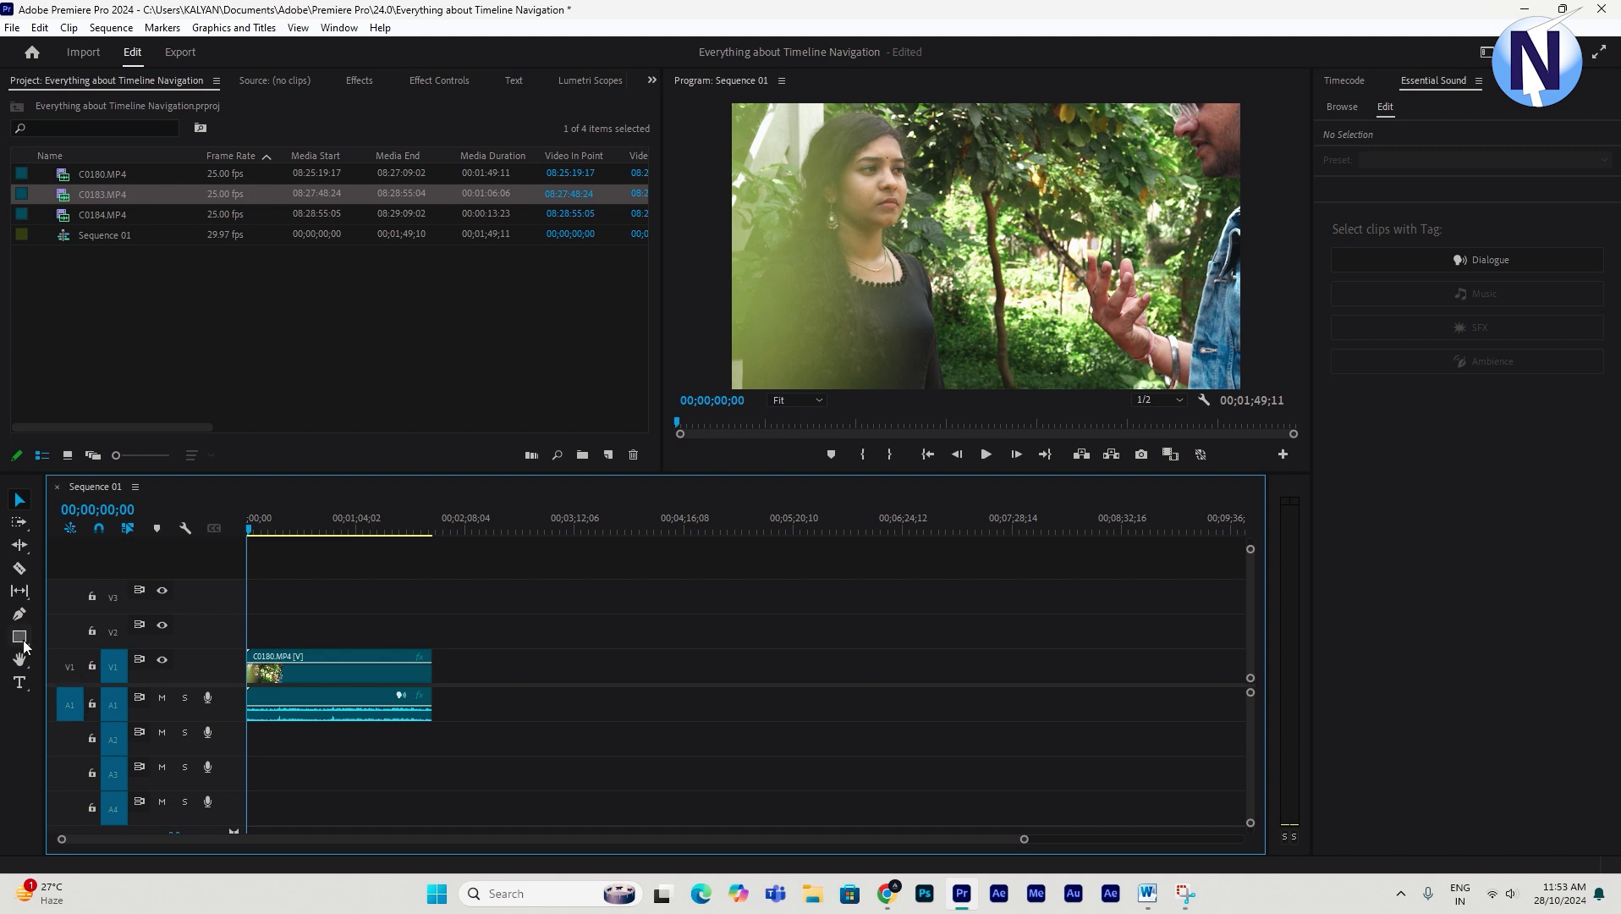
pyautogui.moveTo(60, 206); pyautogui.dragTo(464, 716)
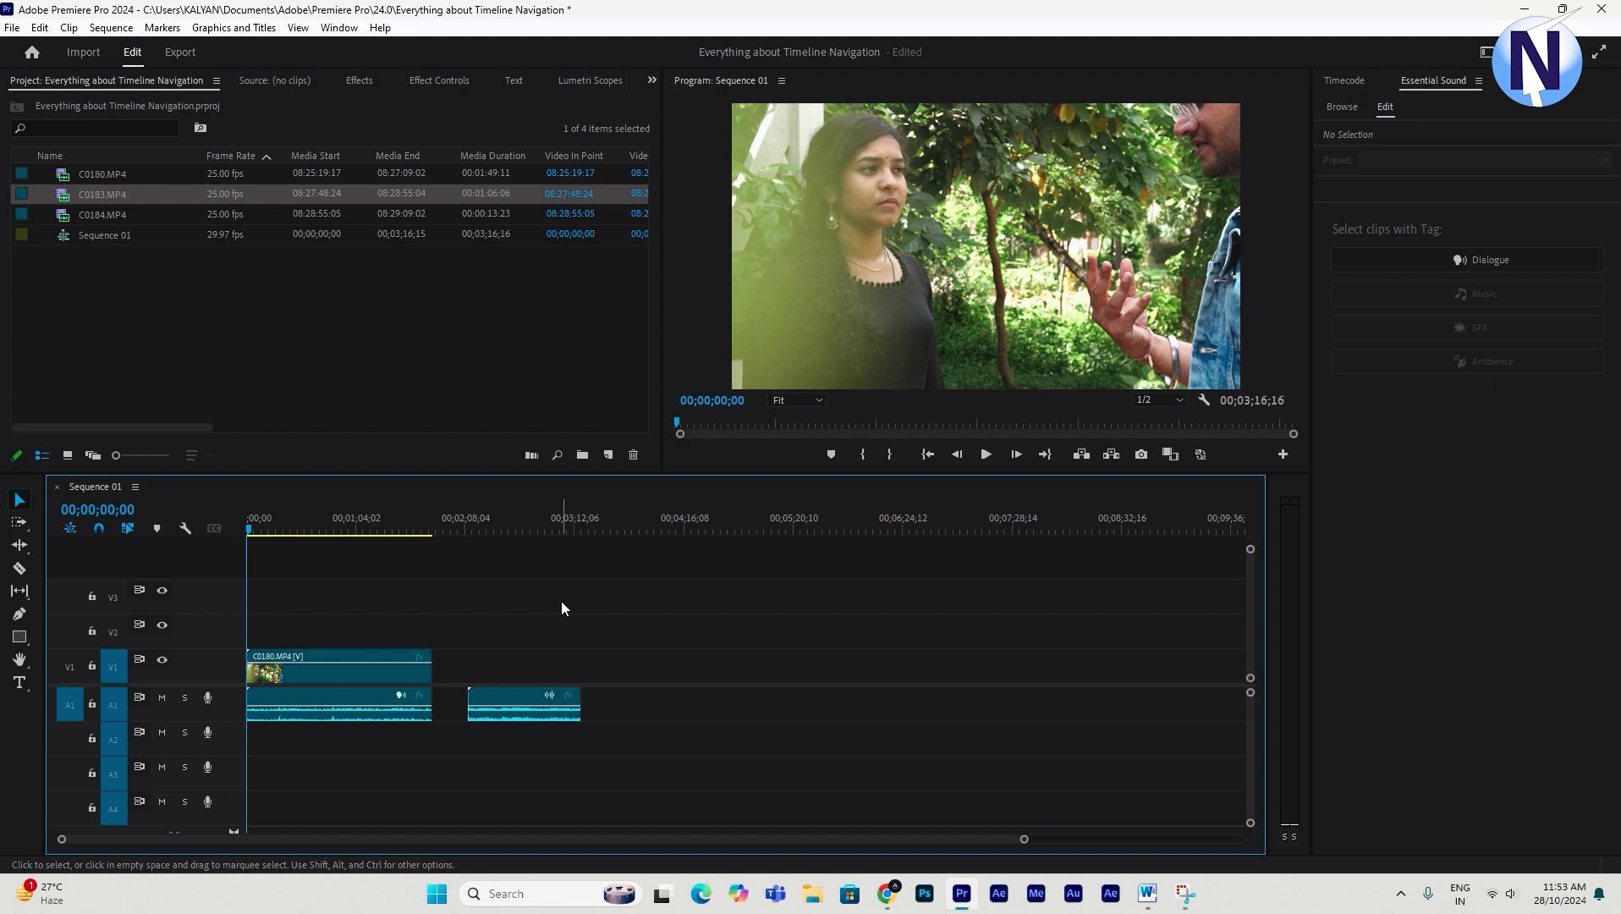
pyautogui.click(509, 719)
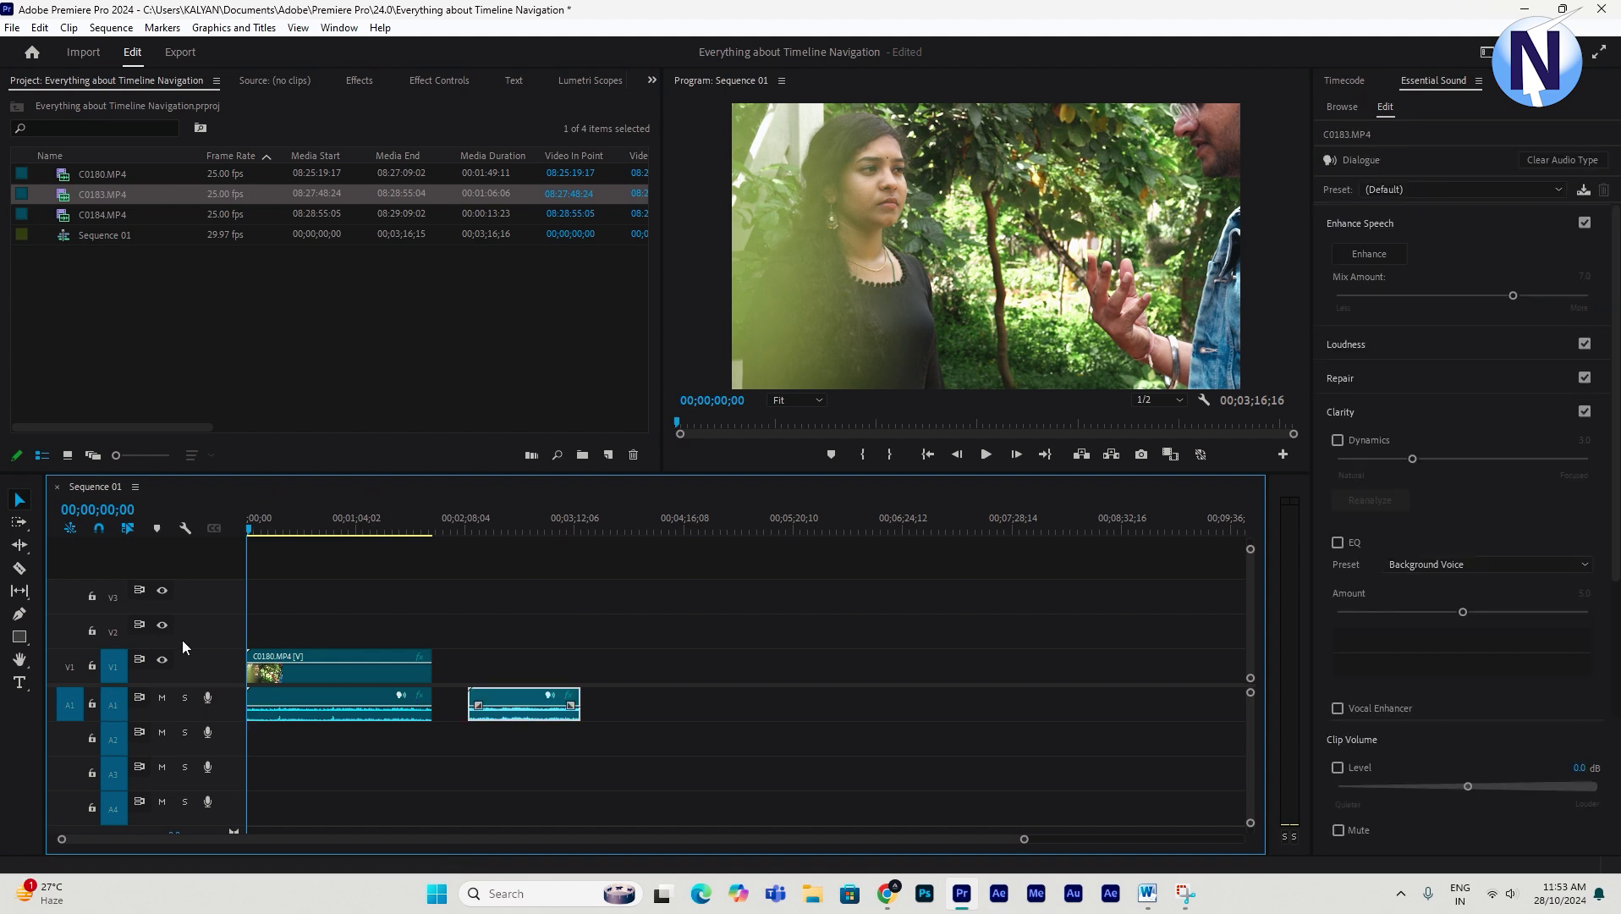
# Turn the V1 source patch on and A1 off, and place only the video of C0183.MP4 on V1 where its audio clip ends.
pyautogui.click(68, 666)
pyautogui.click(71, 713)
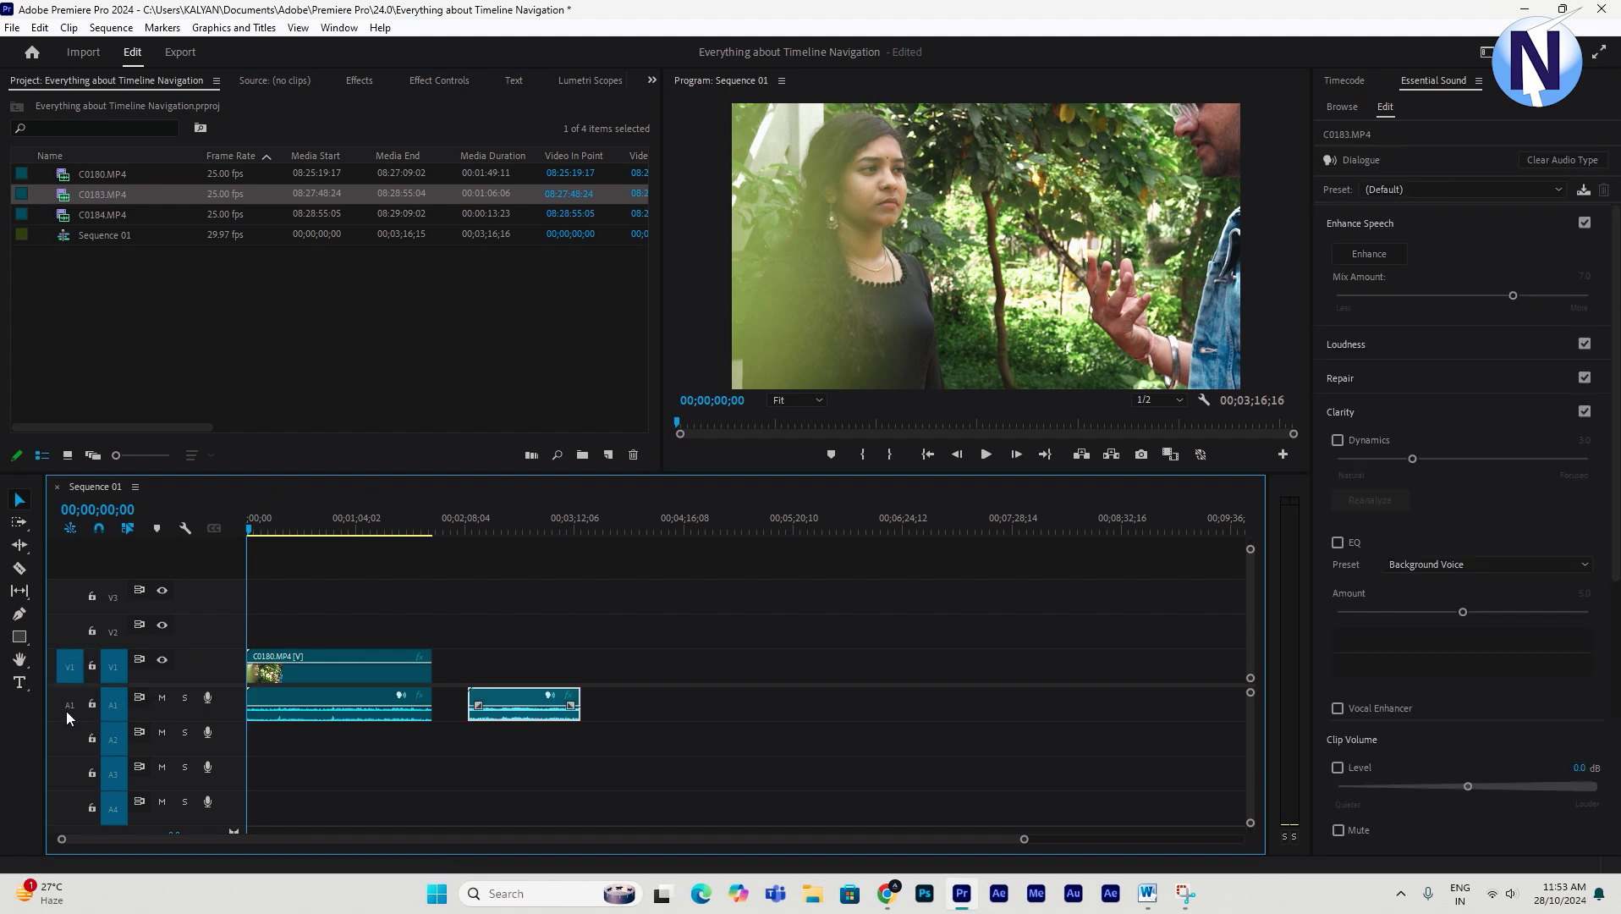
pyautogui.moveTo(68, 203); pyautogui.dragTo(601, 677)
pyautogui.moveTo(627, 532)
pyautogui.mouseDown()
pyautogui.moveTo(535, 540)
pyautogui.moveTo(620, 545)
pyautogui.mouseUp()
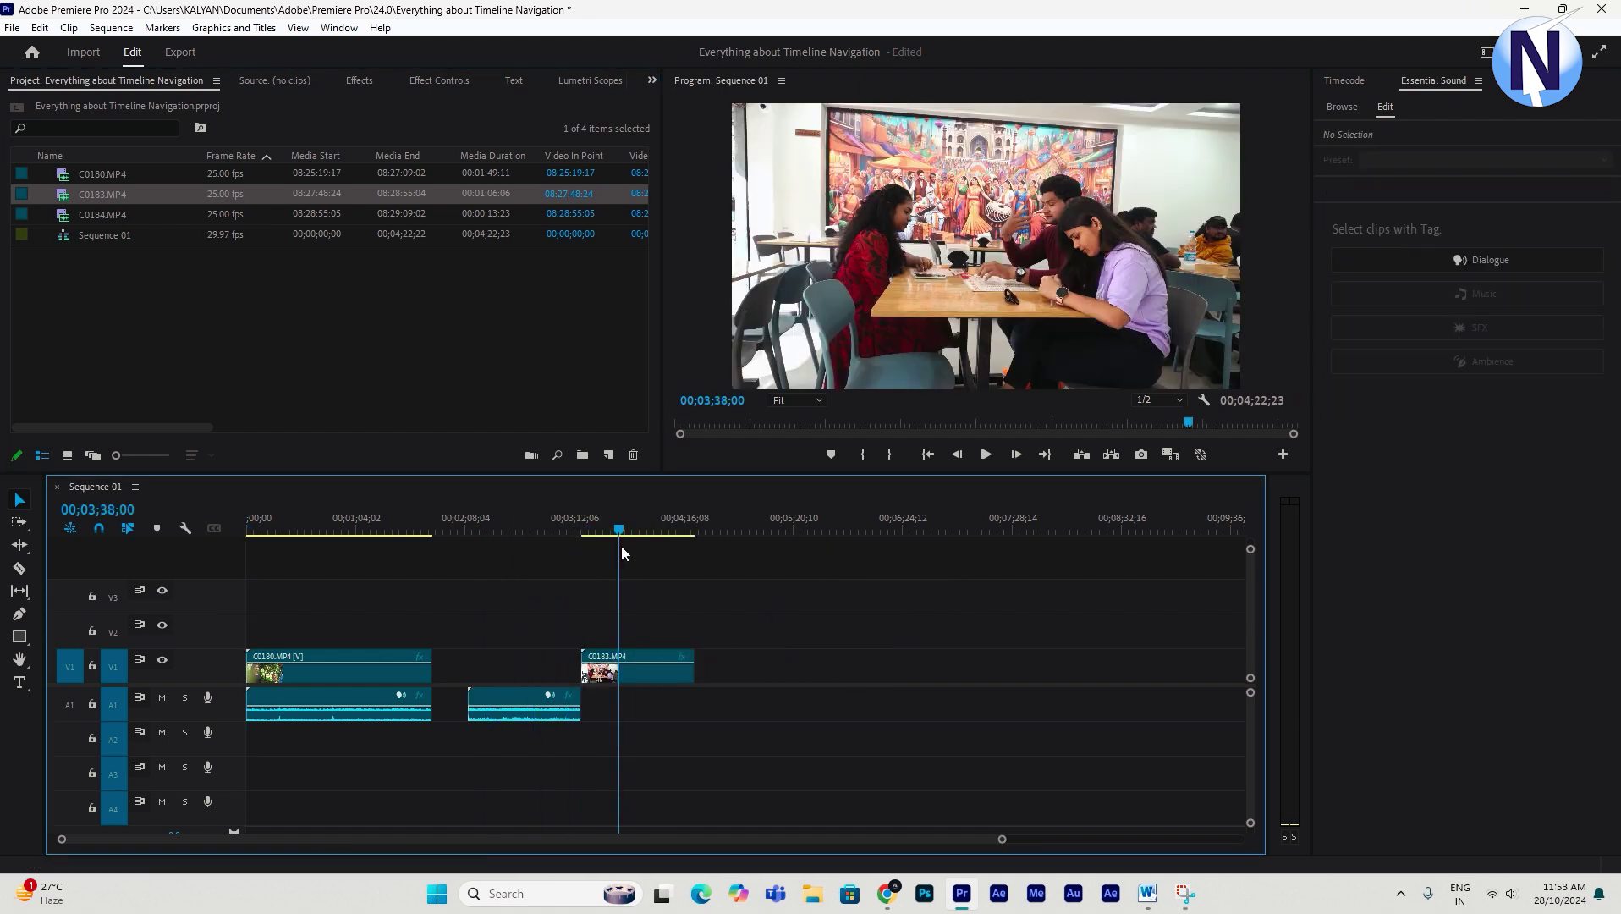
pyautogui.click(640, 678)
pyautogui.click(552, 535)
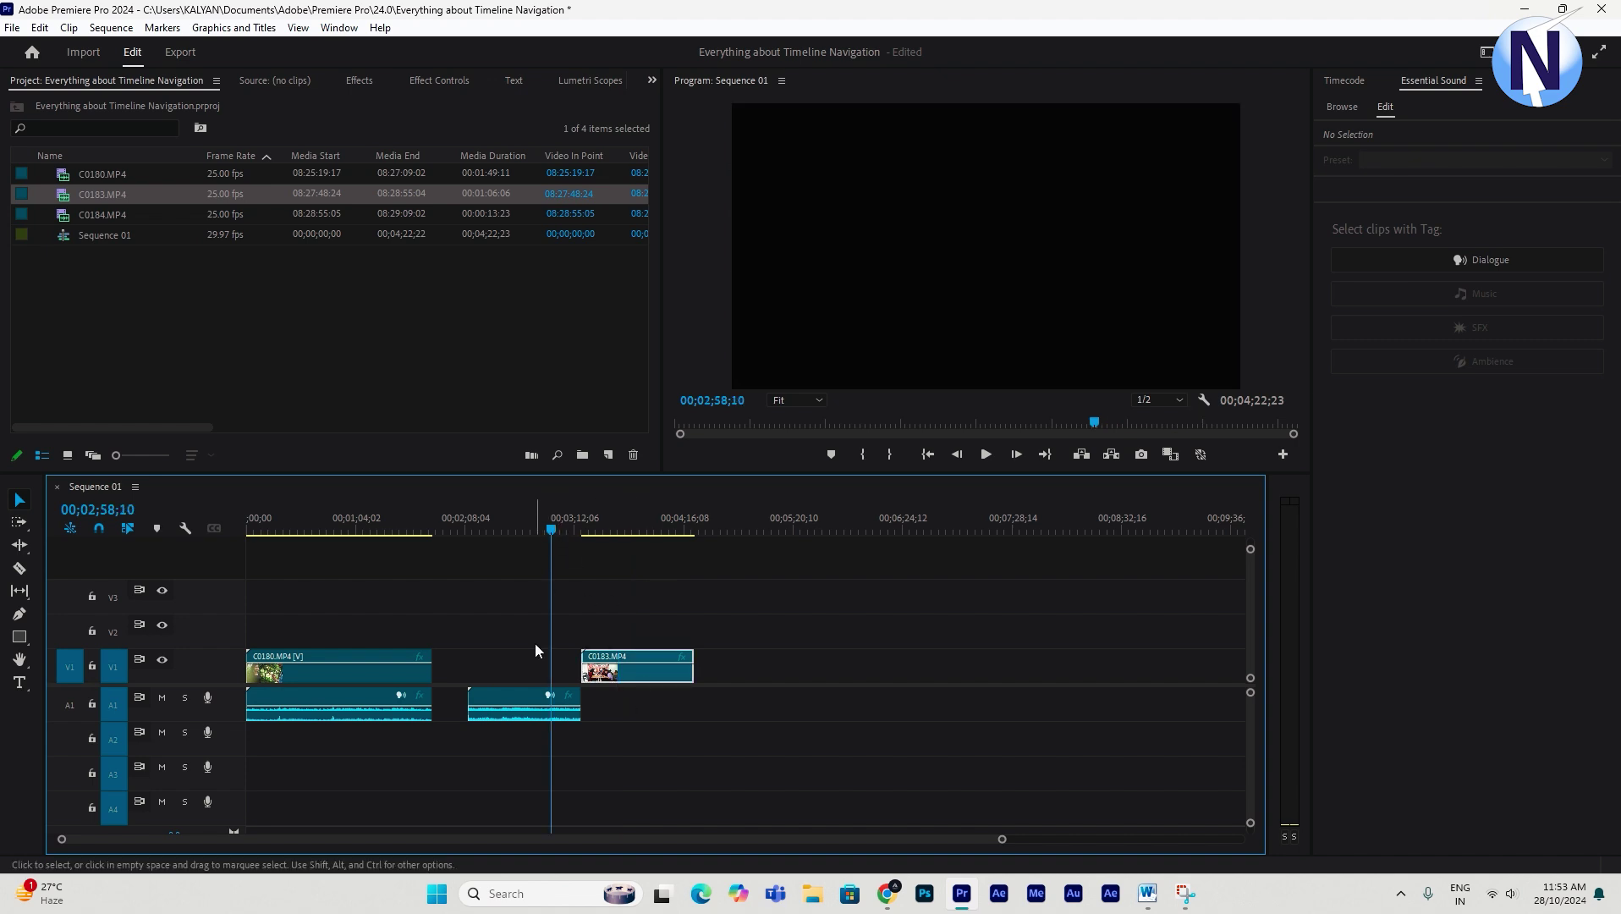
# Ripple delete the gap between the C0180.MP4 and C0183.MP4 audio clips on A1.
pyautogui.click(522, 699)
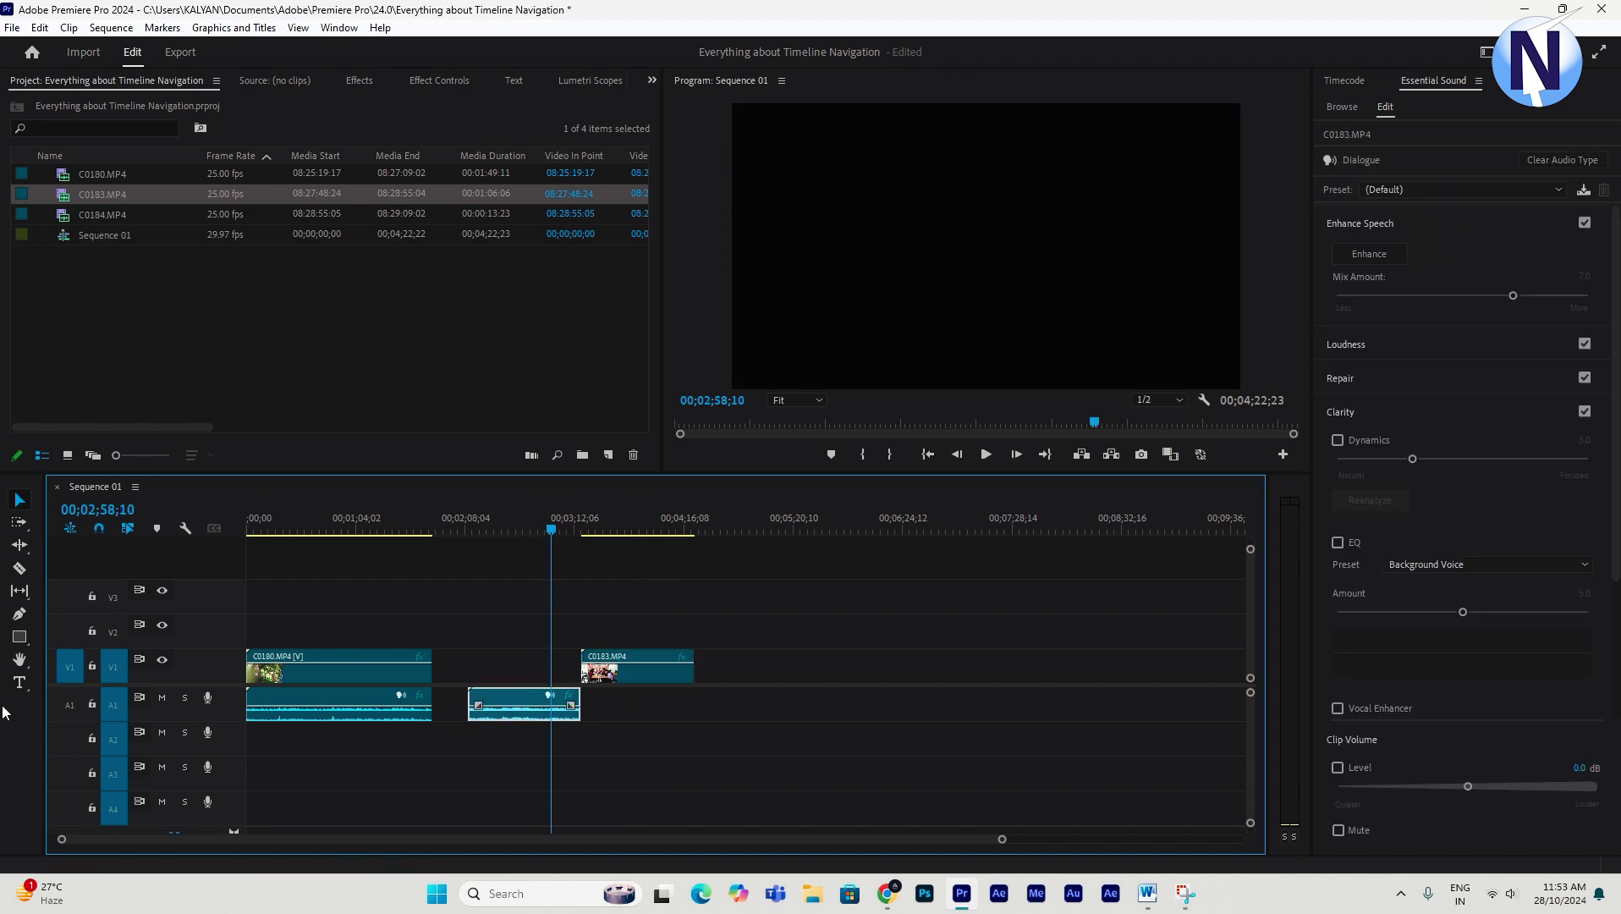
pyautogui.rightClick(452, 706)
pyautogui.click(472, 716)
# Lock V1 while placing the C0183.MP4 video on V2 at 00;00;38;18, and unlock V1 again.
pyautogui.moveTo(529, 519); pyautogui.dragTo(312, 565)
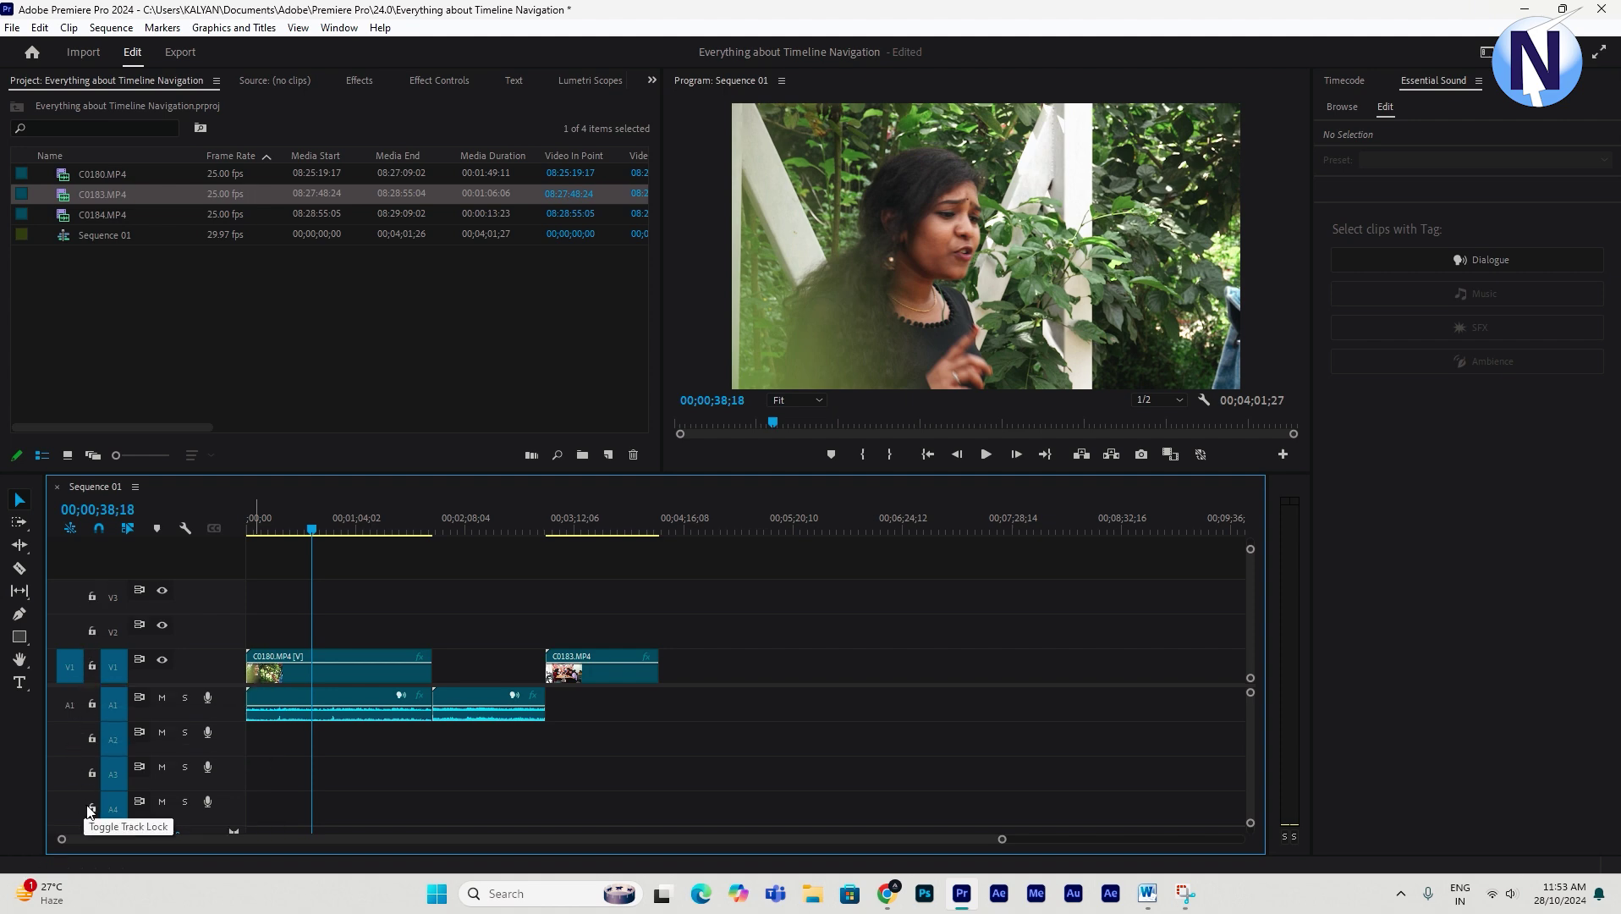
pyautogui.click(92, 667)
pyautogui.moveTo(64, 199); pyautogui.dragTo(315, 639)
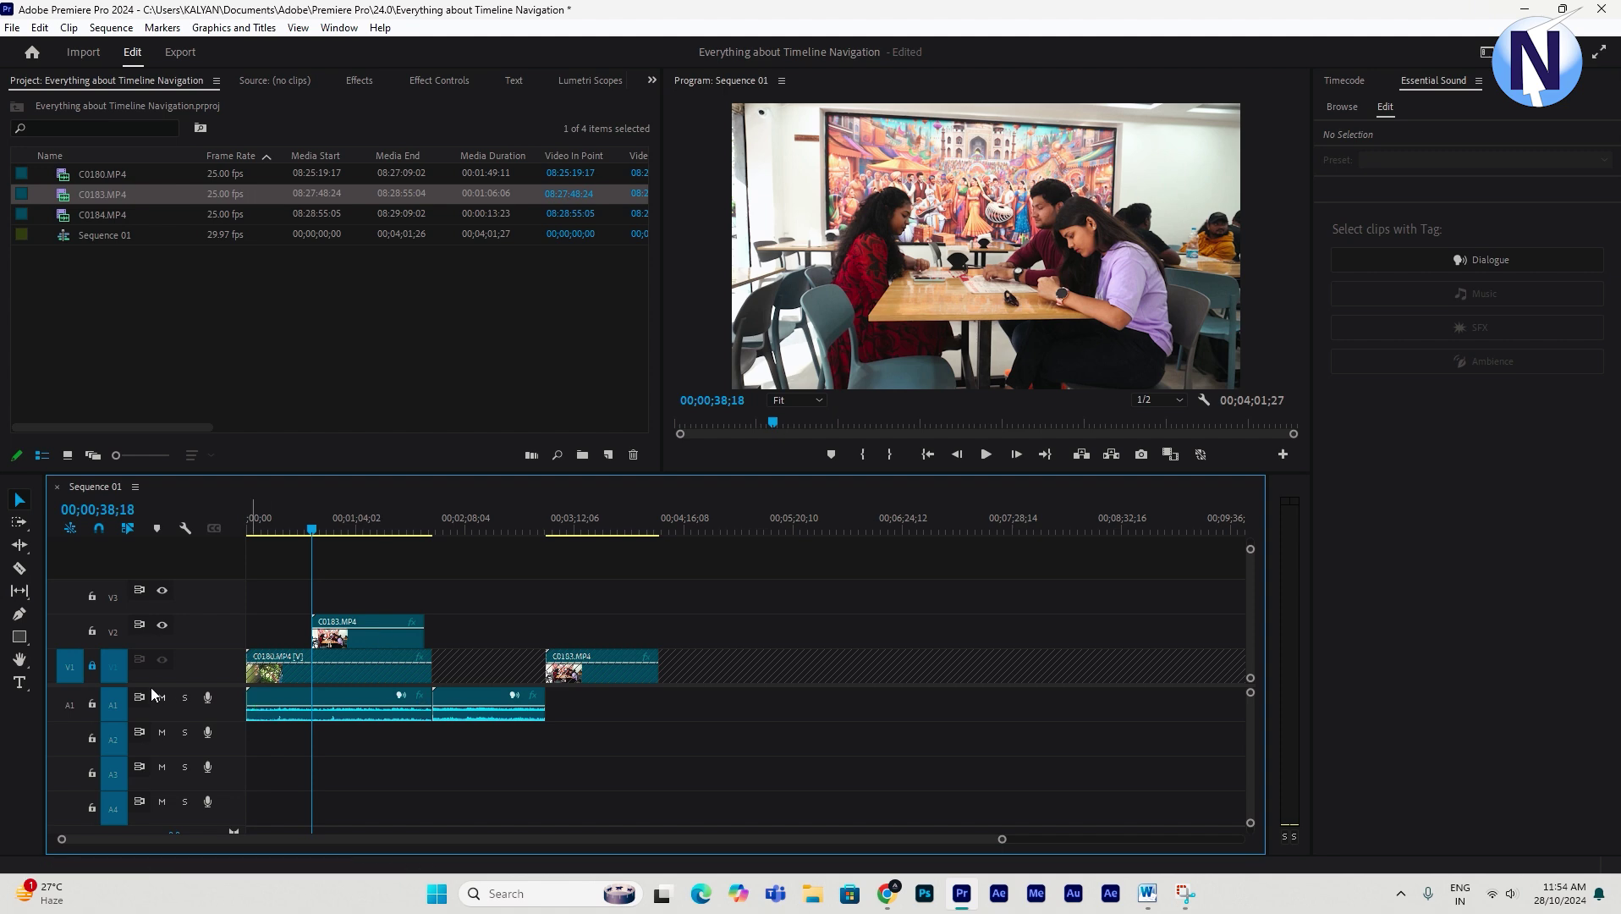
pyautogui.click(92, 667)
# Try overwriting part of C0180.MP4 with the V2 clip on unlocked V1, undo it, and toggle the V1 lock on and off.
pyautogui.moveTo(354, 635); pyautogui.dragTo(335, 664)
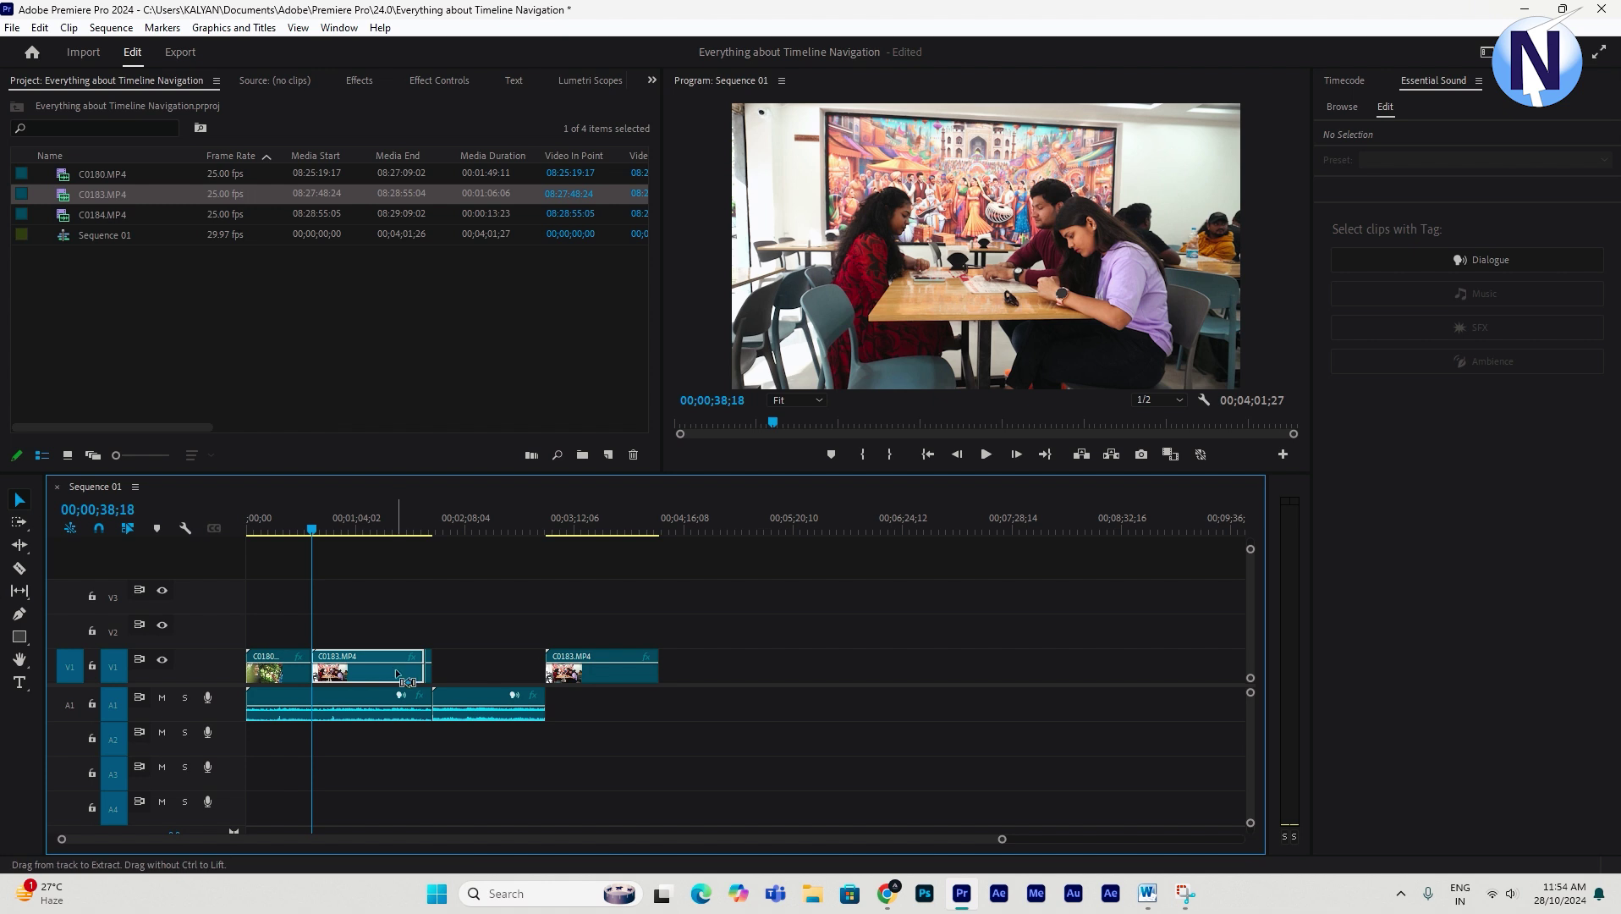
pyautogui.hotkey('ctrl', 'z')
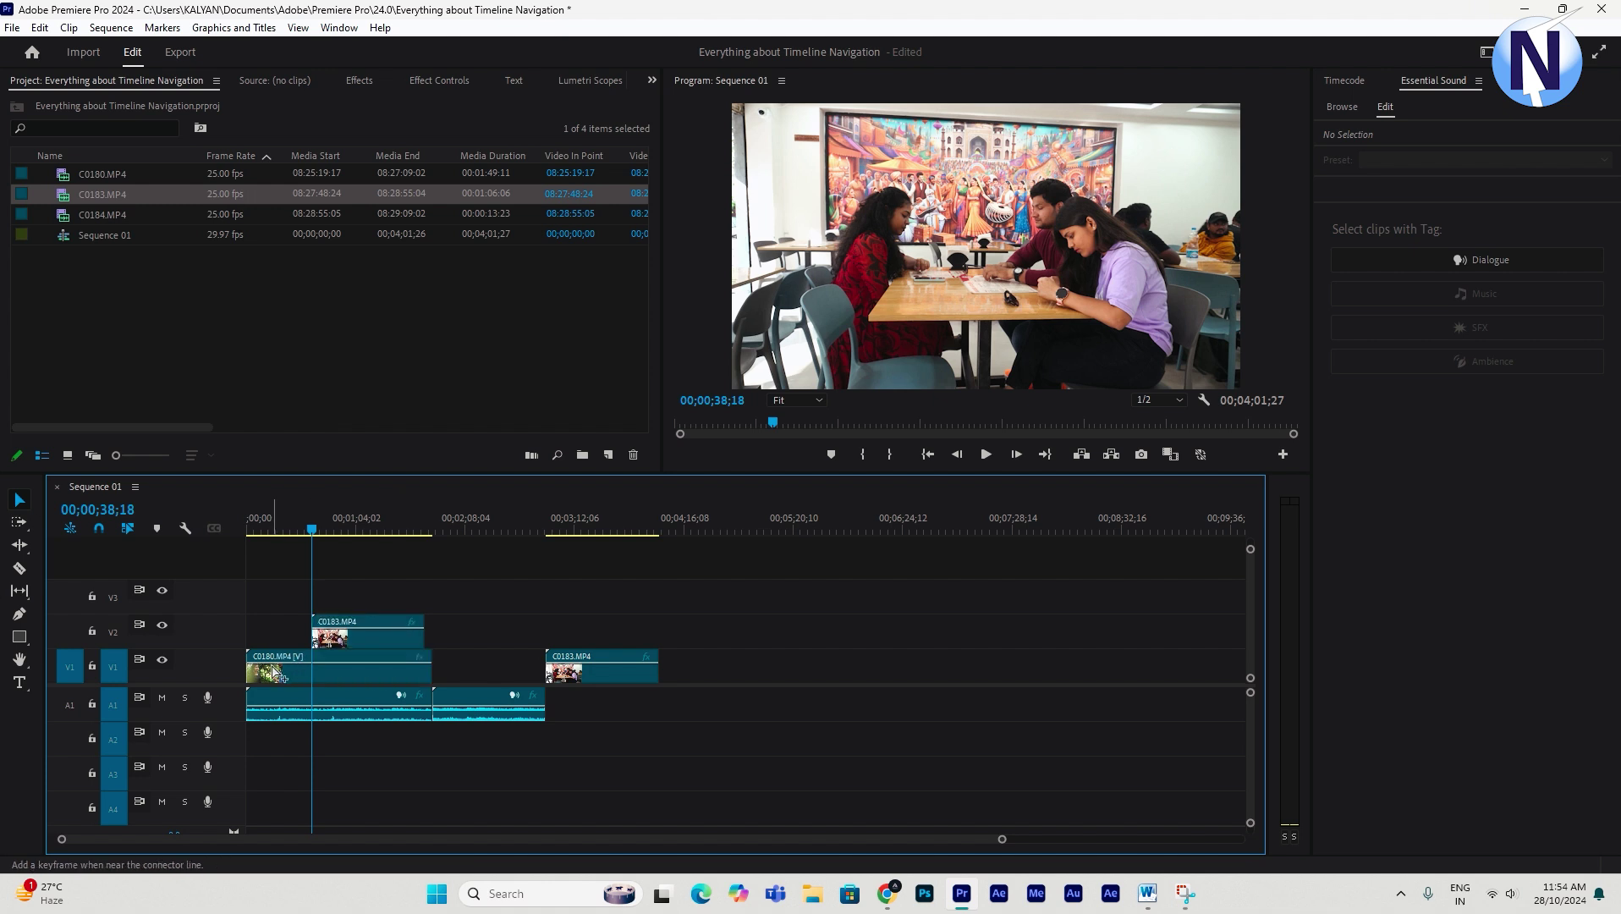
pyautogui.click(92, 667)
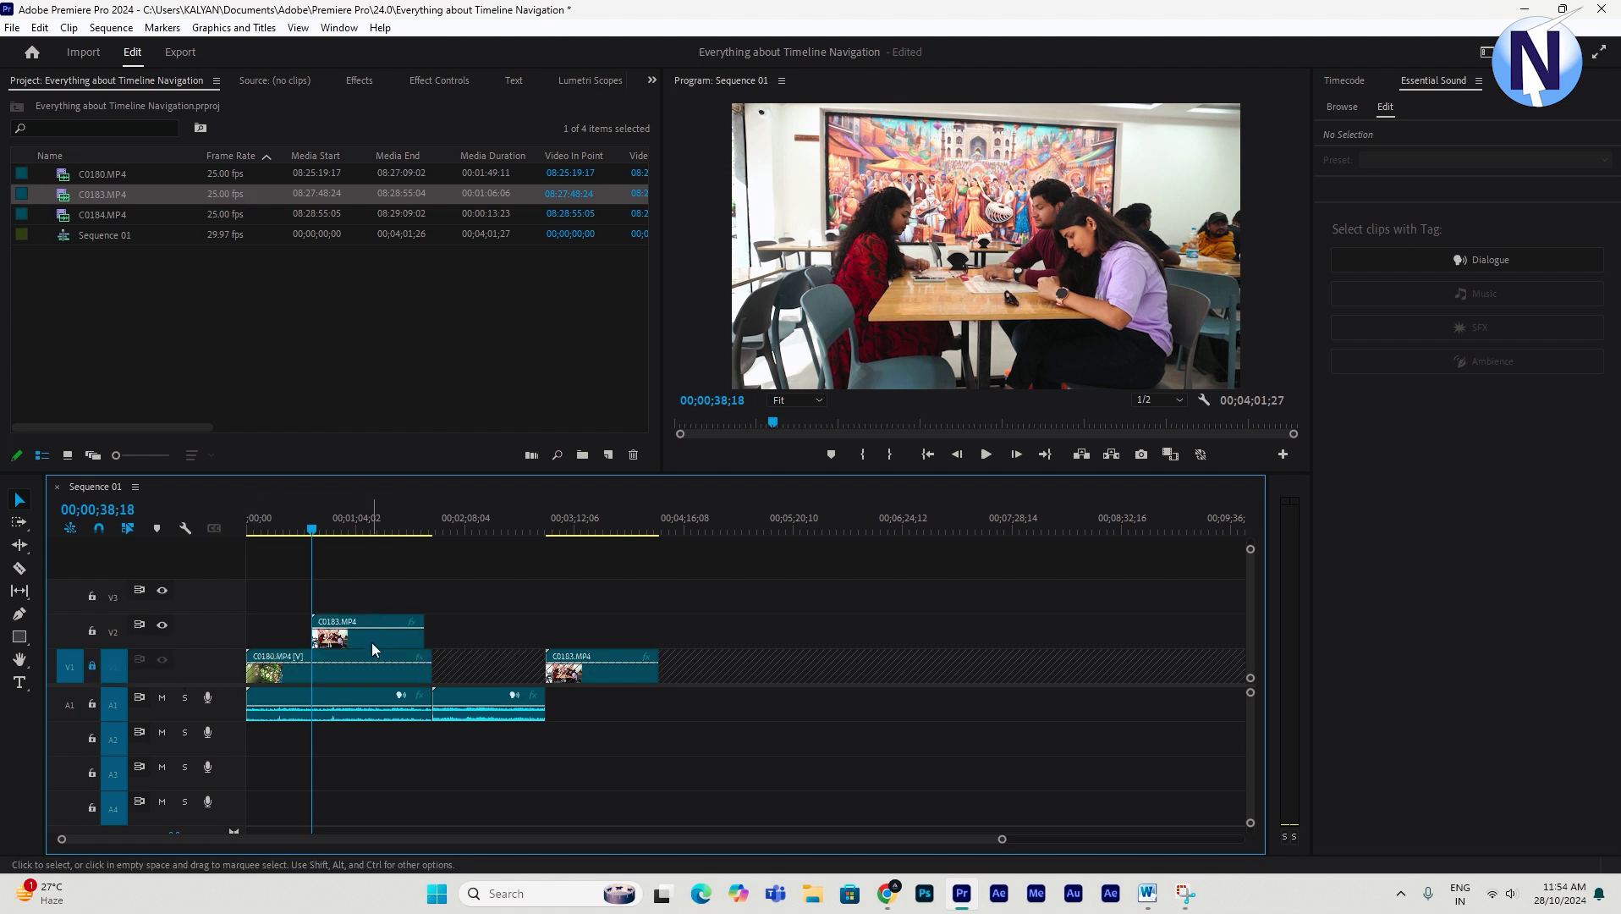
pyautogui.click(92, 667)
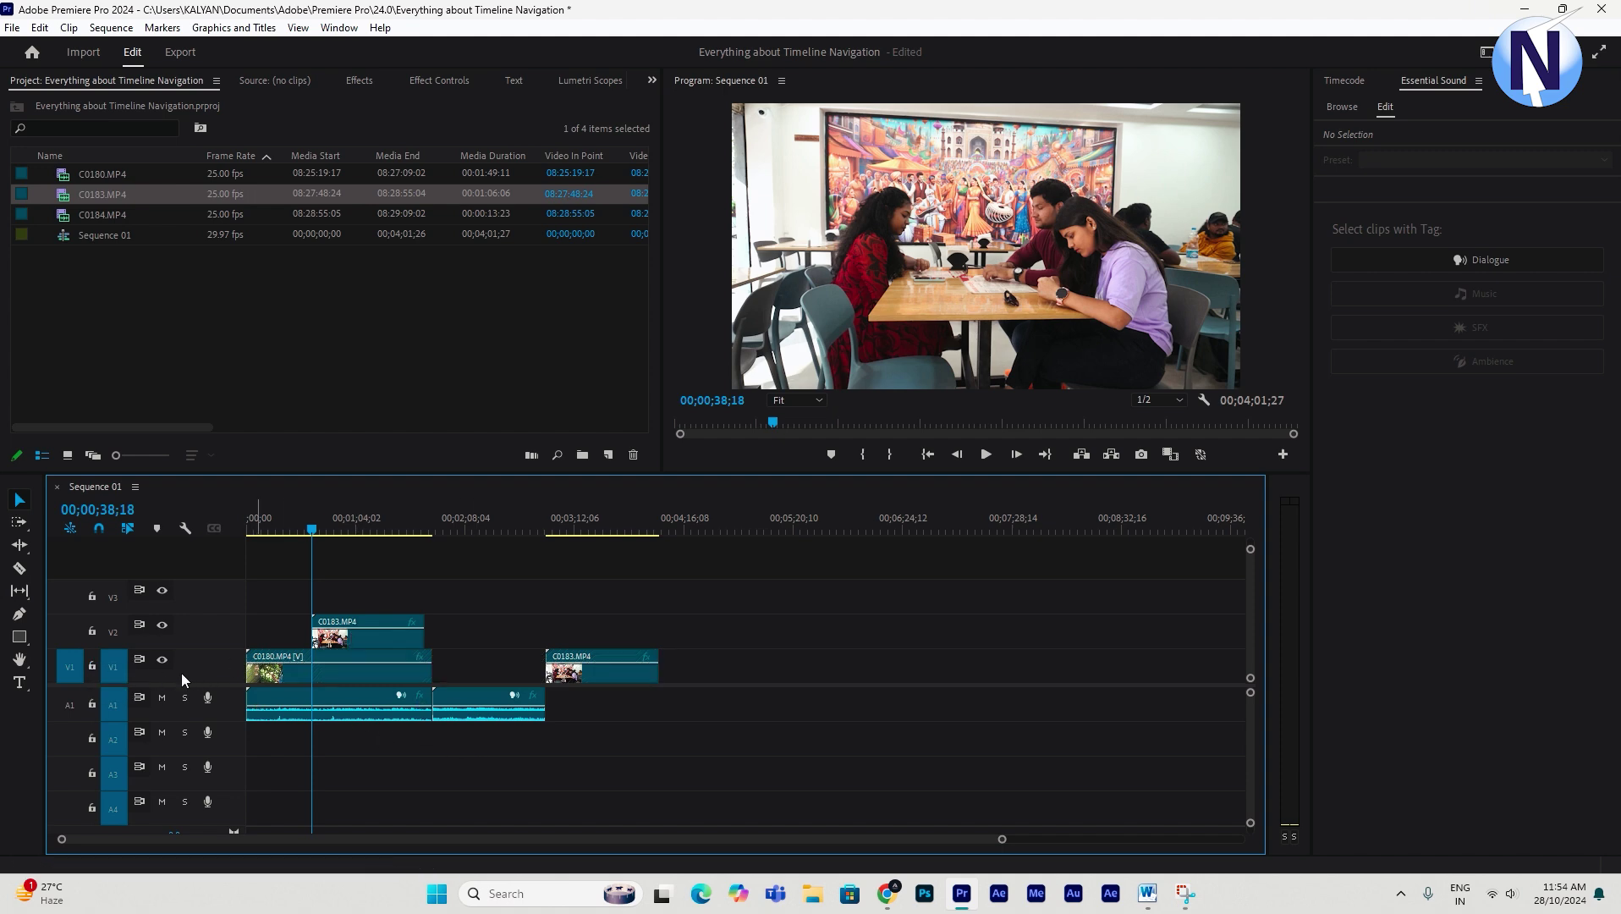
# Turn off the V1 track output, check the frame at 00;00;31;05, and turn the output back on.
pyautogui.click(355, 675)
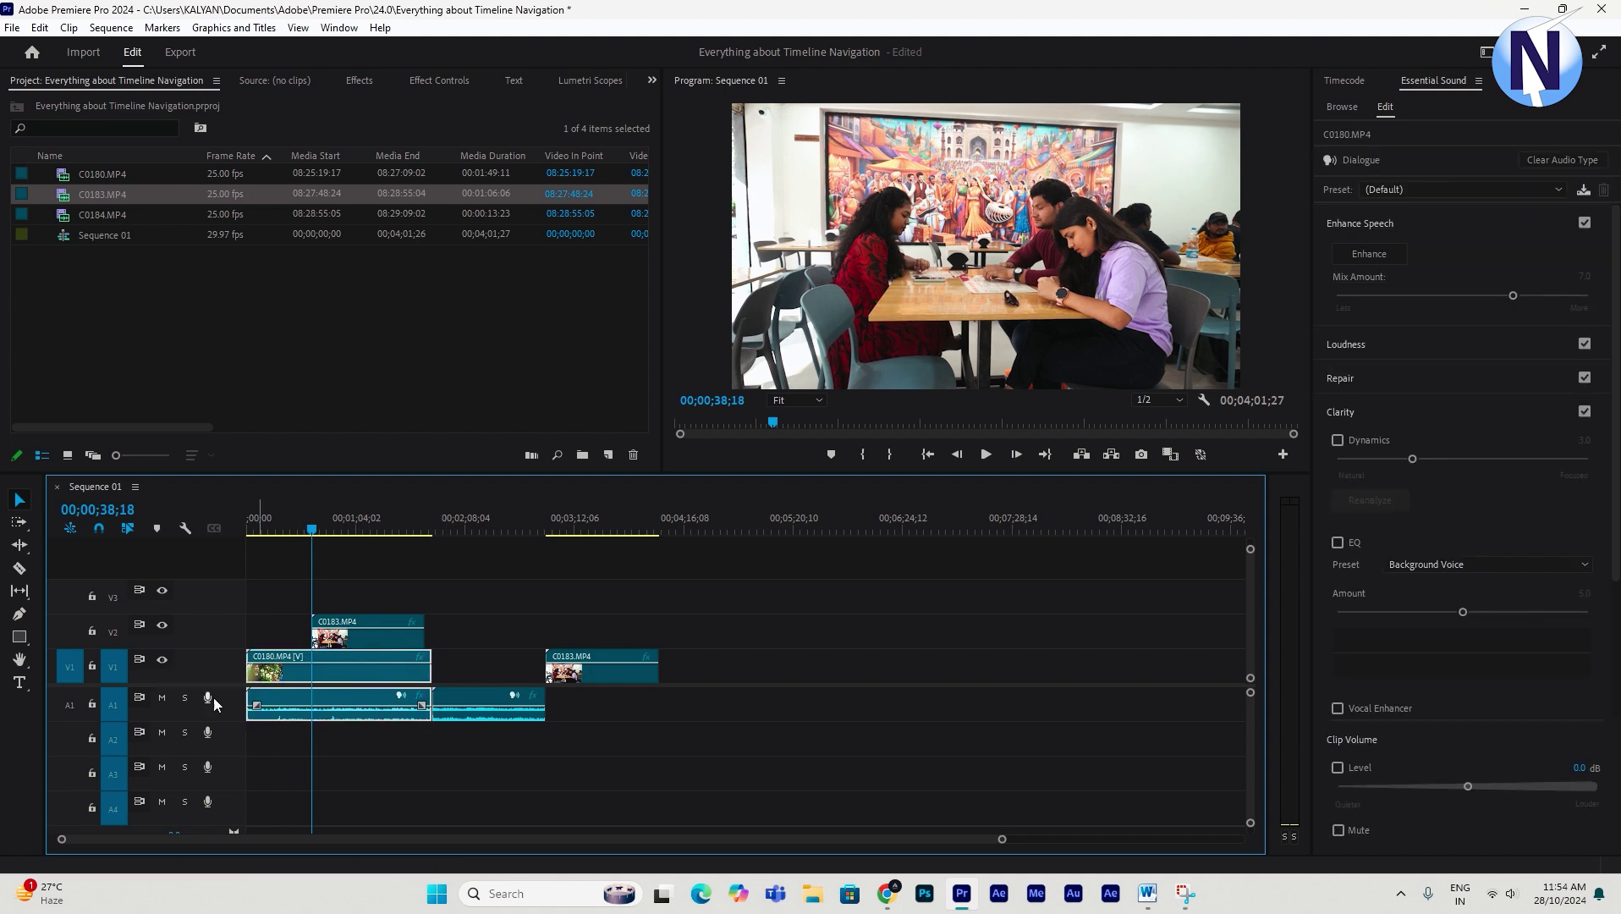
pyautogui.click(162, 662)
pyautogui.moveTo(319, 530); pyautogui.dragTo(299, 530)
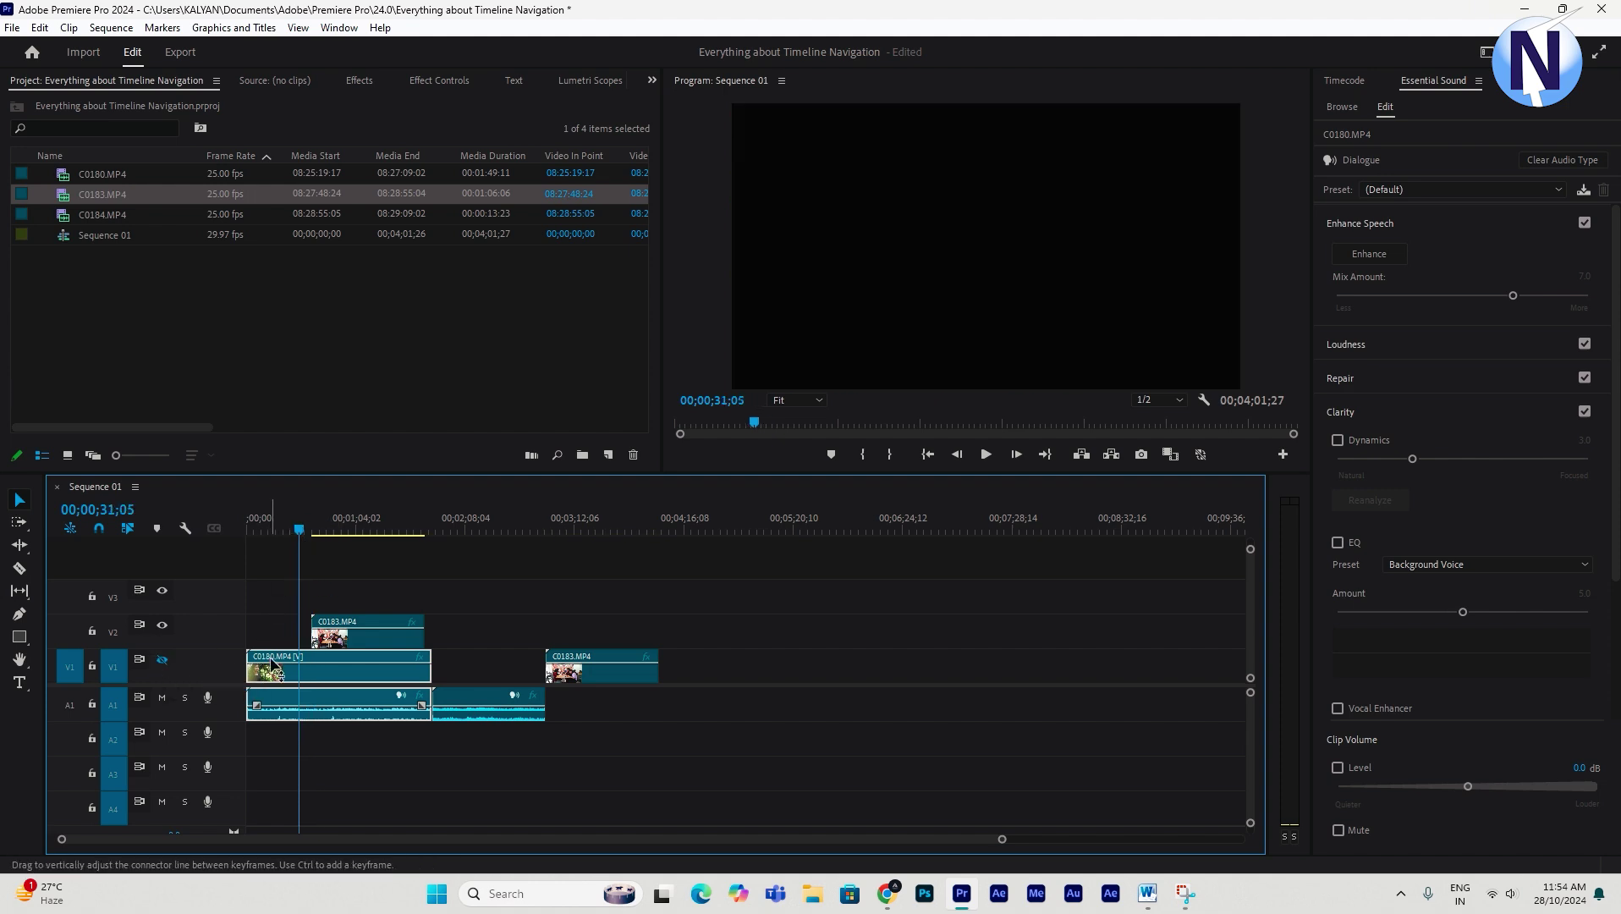
pyautogui.click(161, 664)
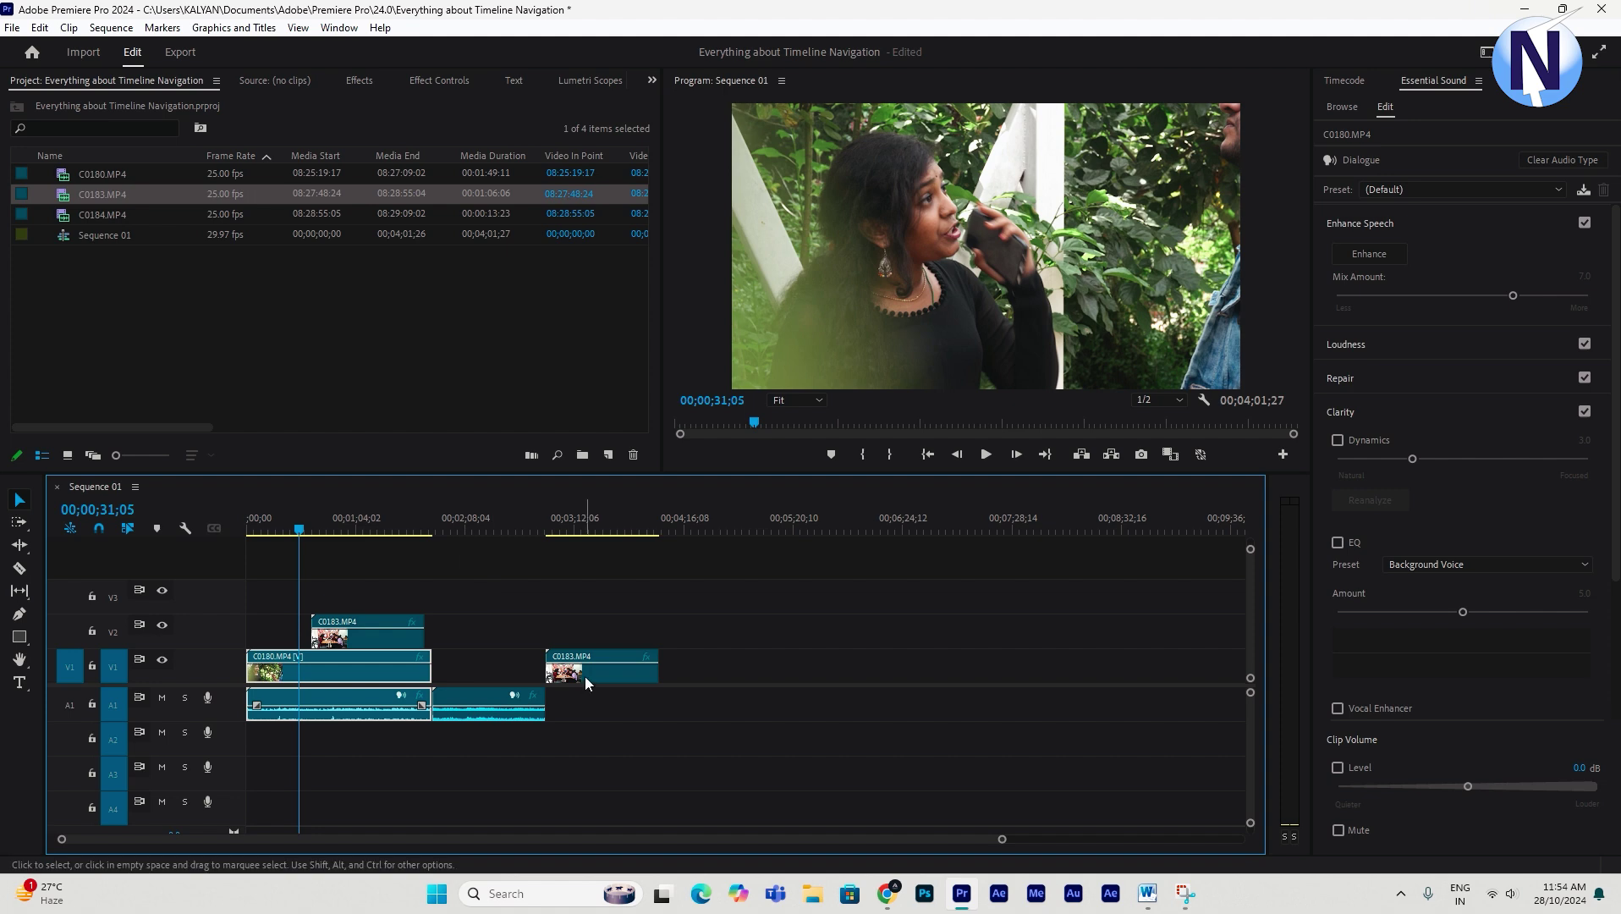
# Move the last C0183.MP4 video on V1 to the end of C0180.MP4, above its audio, and open it in the Source Monitor.
pyautogui.moveTo(586, 676); pyautogui.dragTo(464, 676)
pyautogui.doubleClick(518, 675)
pyautogui.click(456, 545)
pyautogui.click(458, 529)
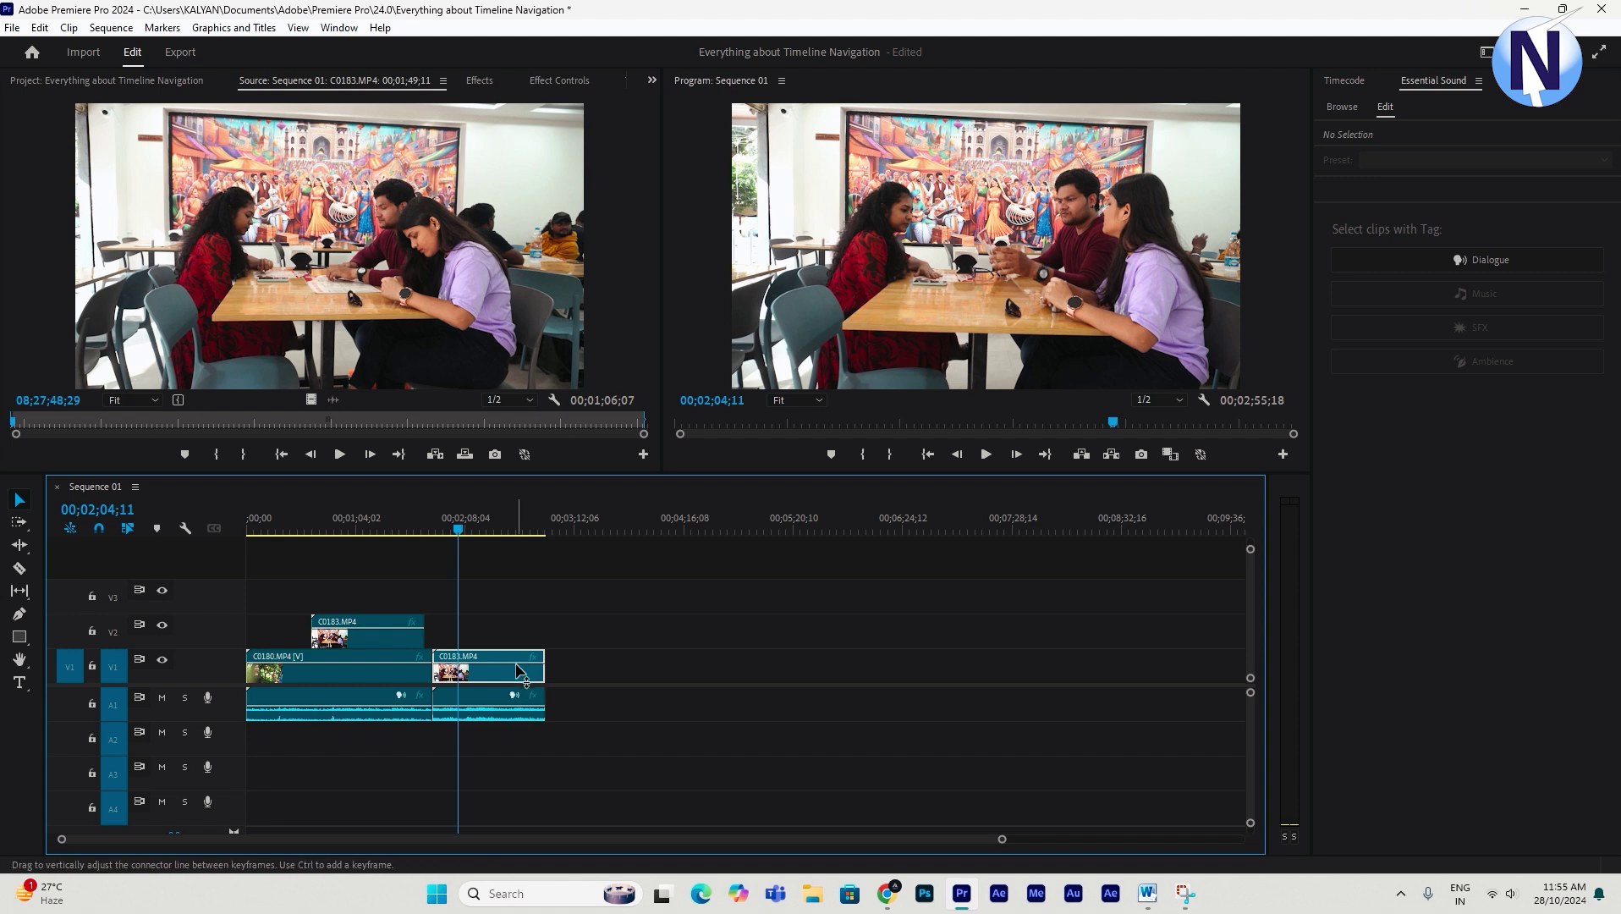
# Preview several points of the sequence and disable the C0183.MP4 video clip on V1.
pyautogui.click(371, 529)
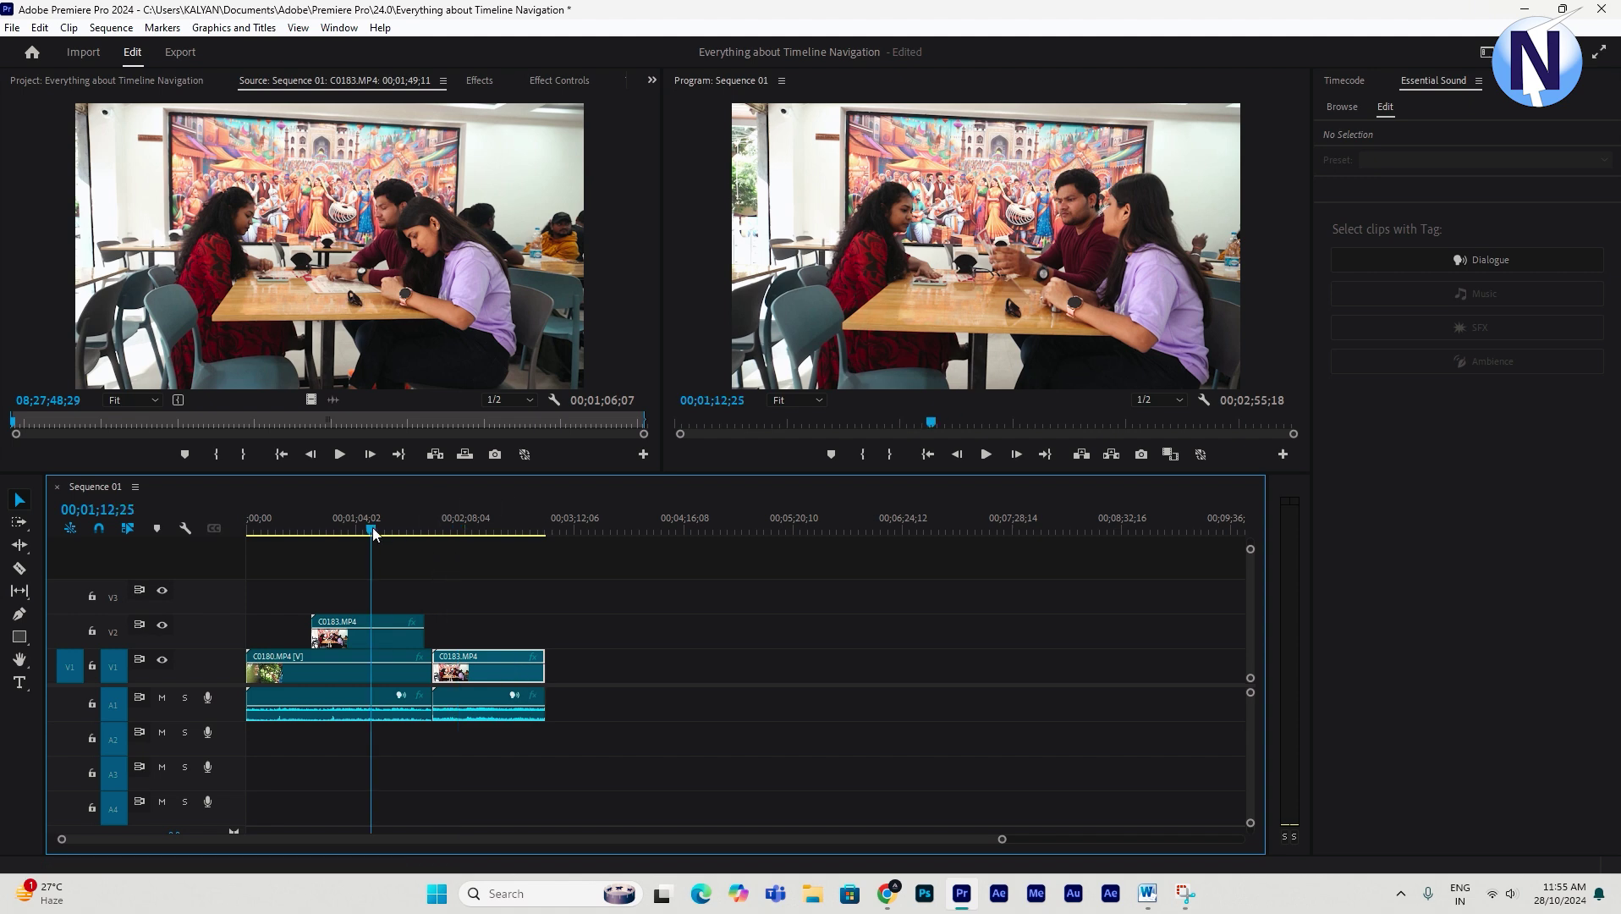
pyautogui.click(348, 672)
pyautogui.click(508, 533)
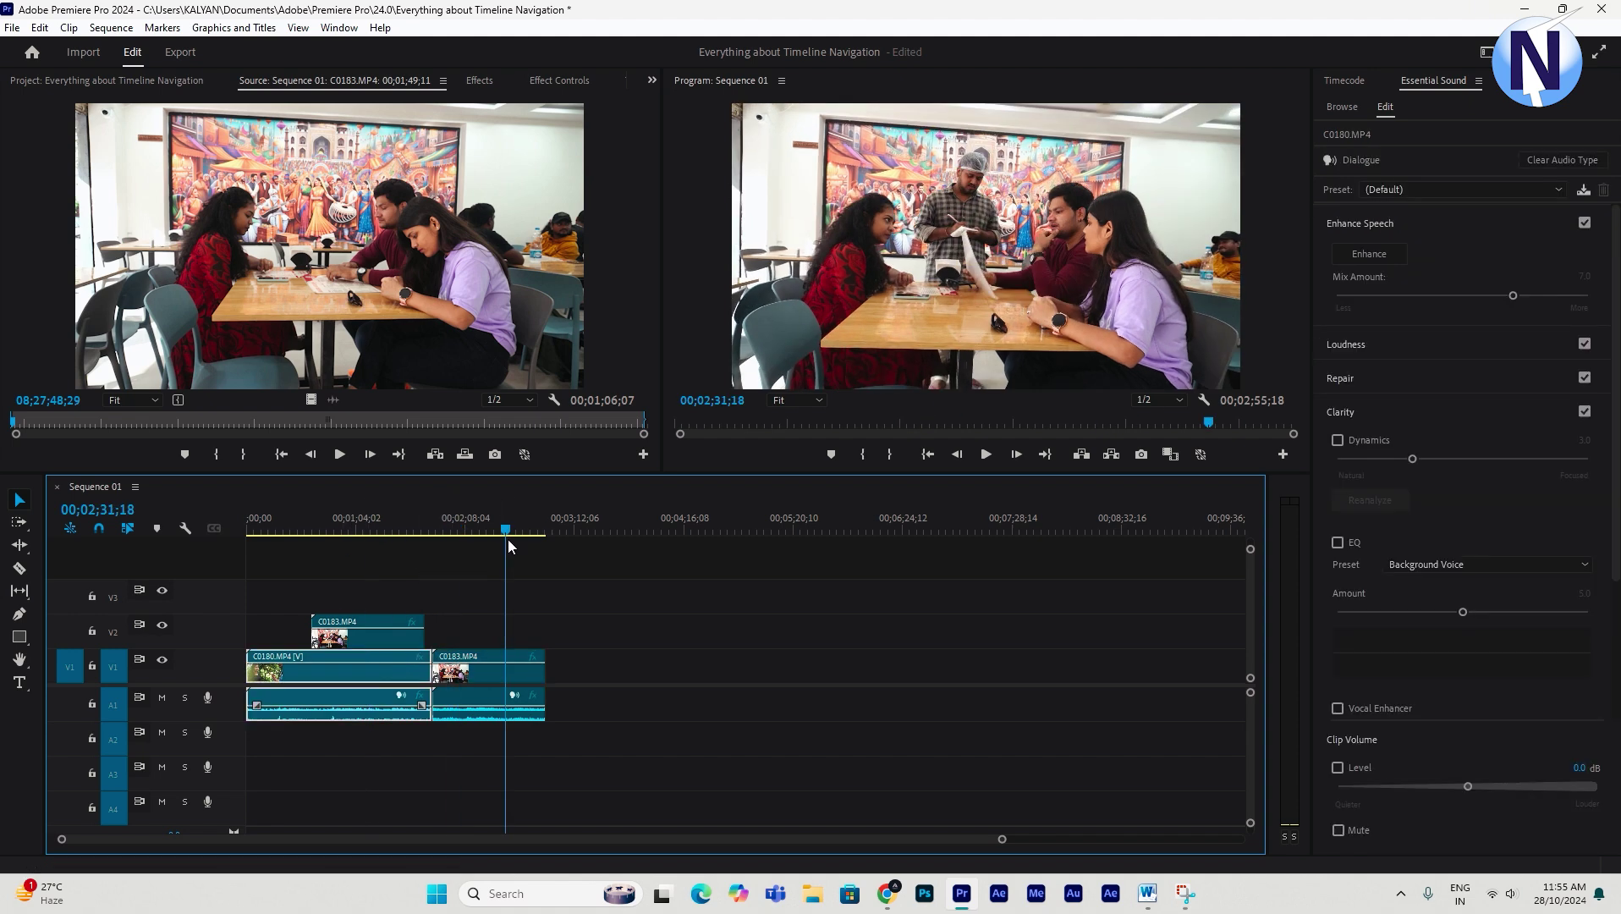
pyautogui.click(477, 687)
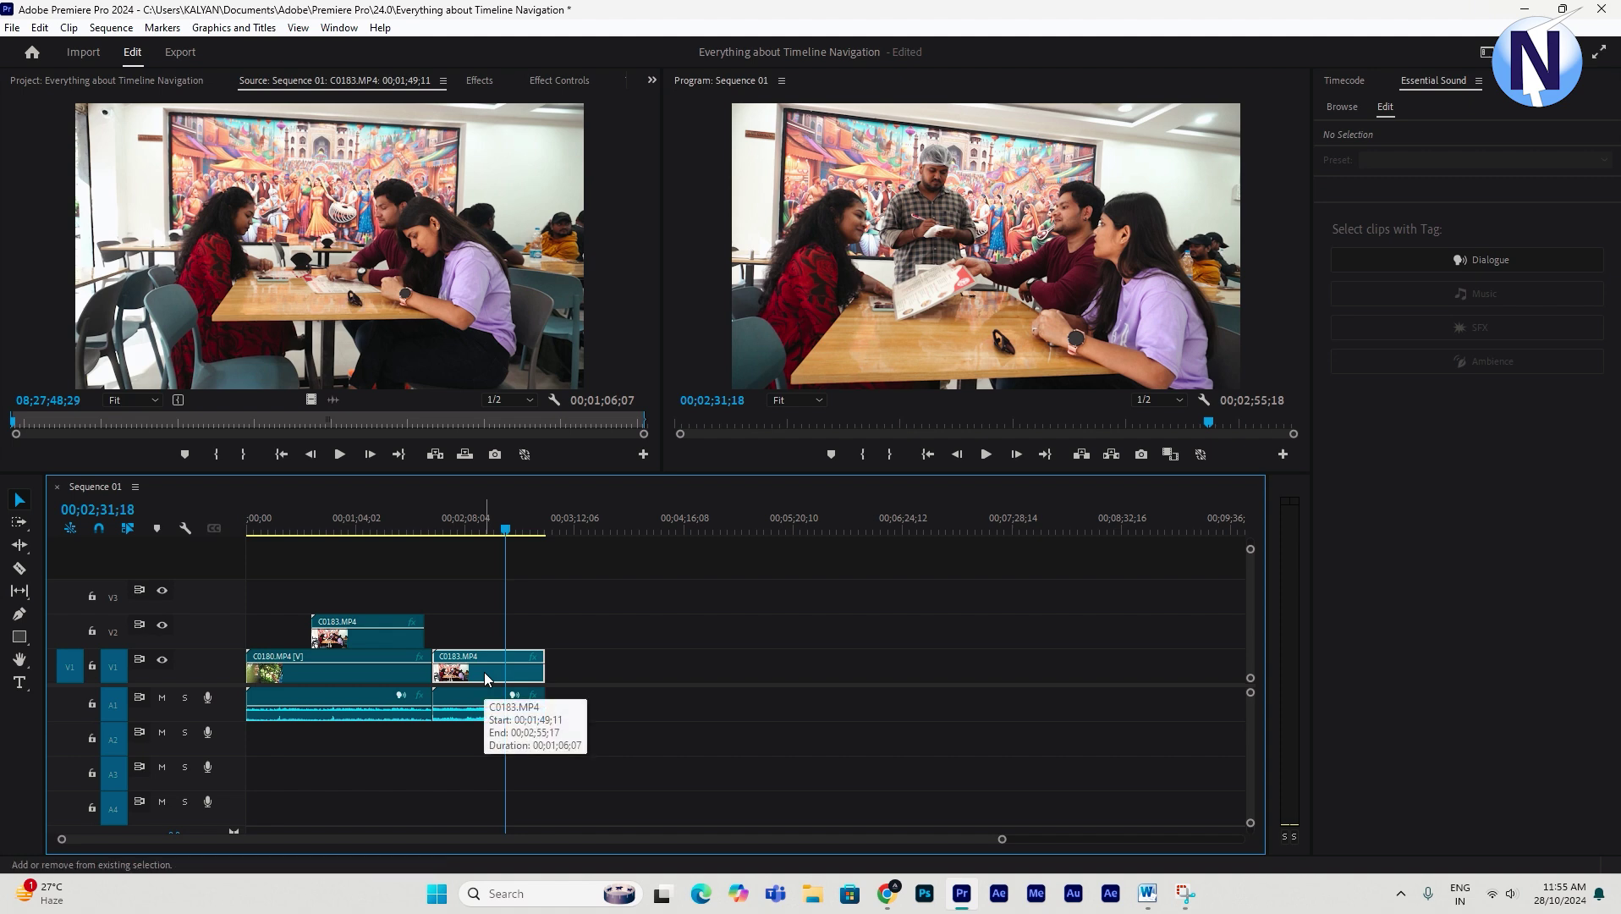
pyautogui.hotkey('shift', 'e')
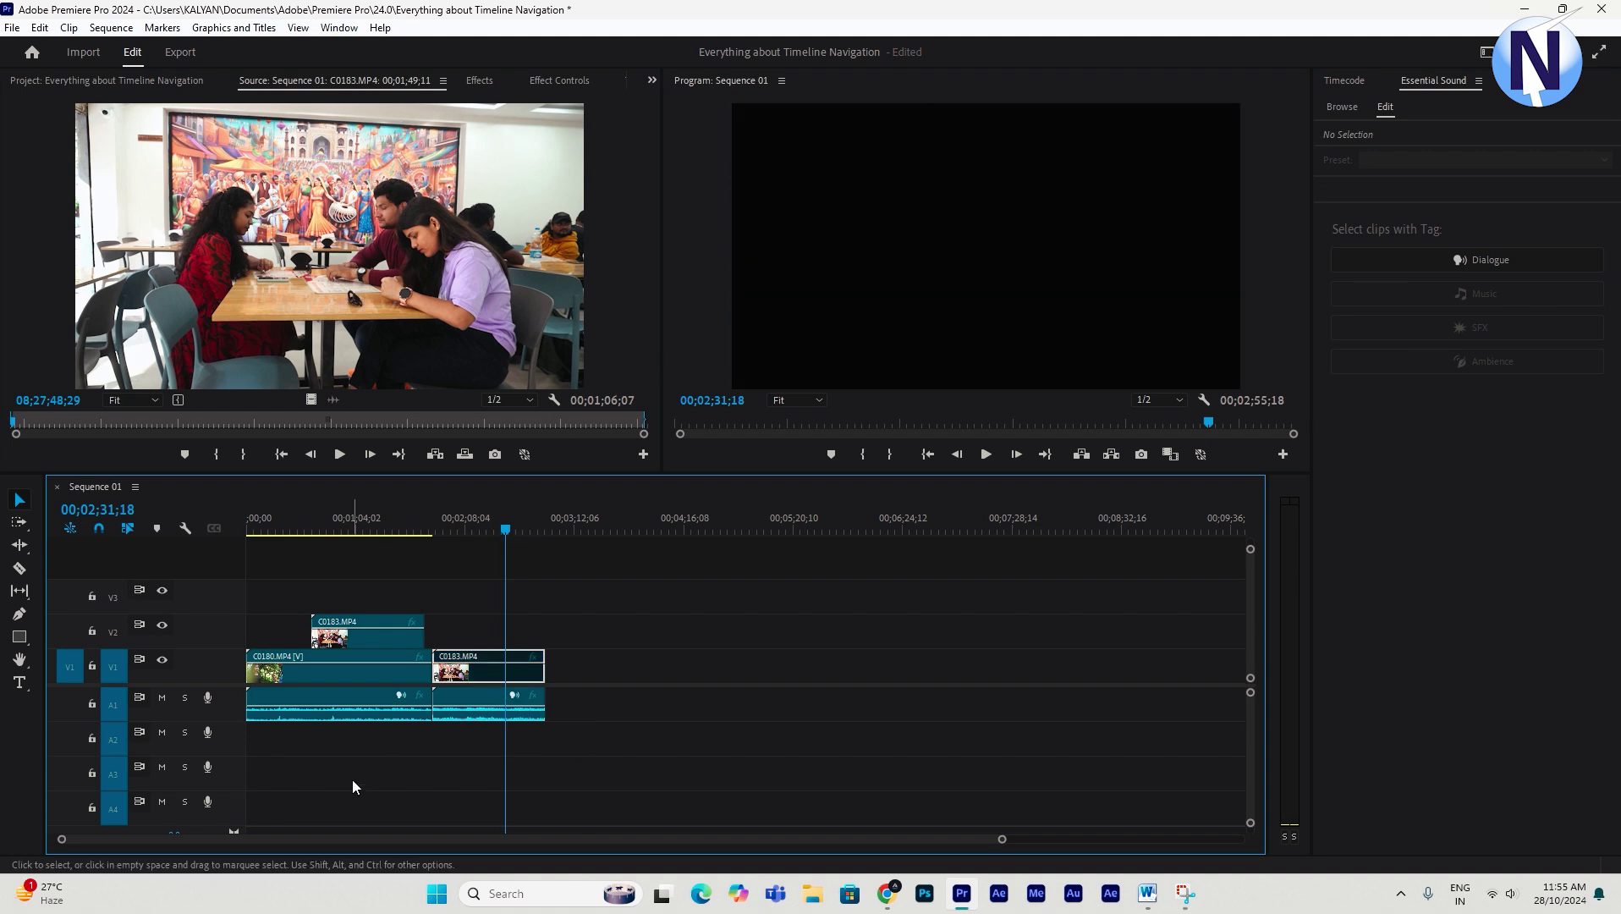
# Scrub through the sequence to compare the disabled C0183.MP4 clip with the other clips, and enable it again.
pyautogui.moveTo(490, 516); pyautogui.dragTo(461, 533)
pyautogui.click(379, 531)
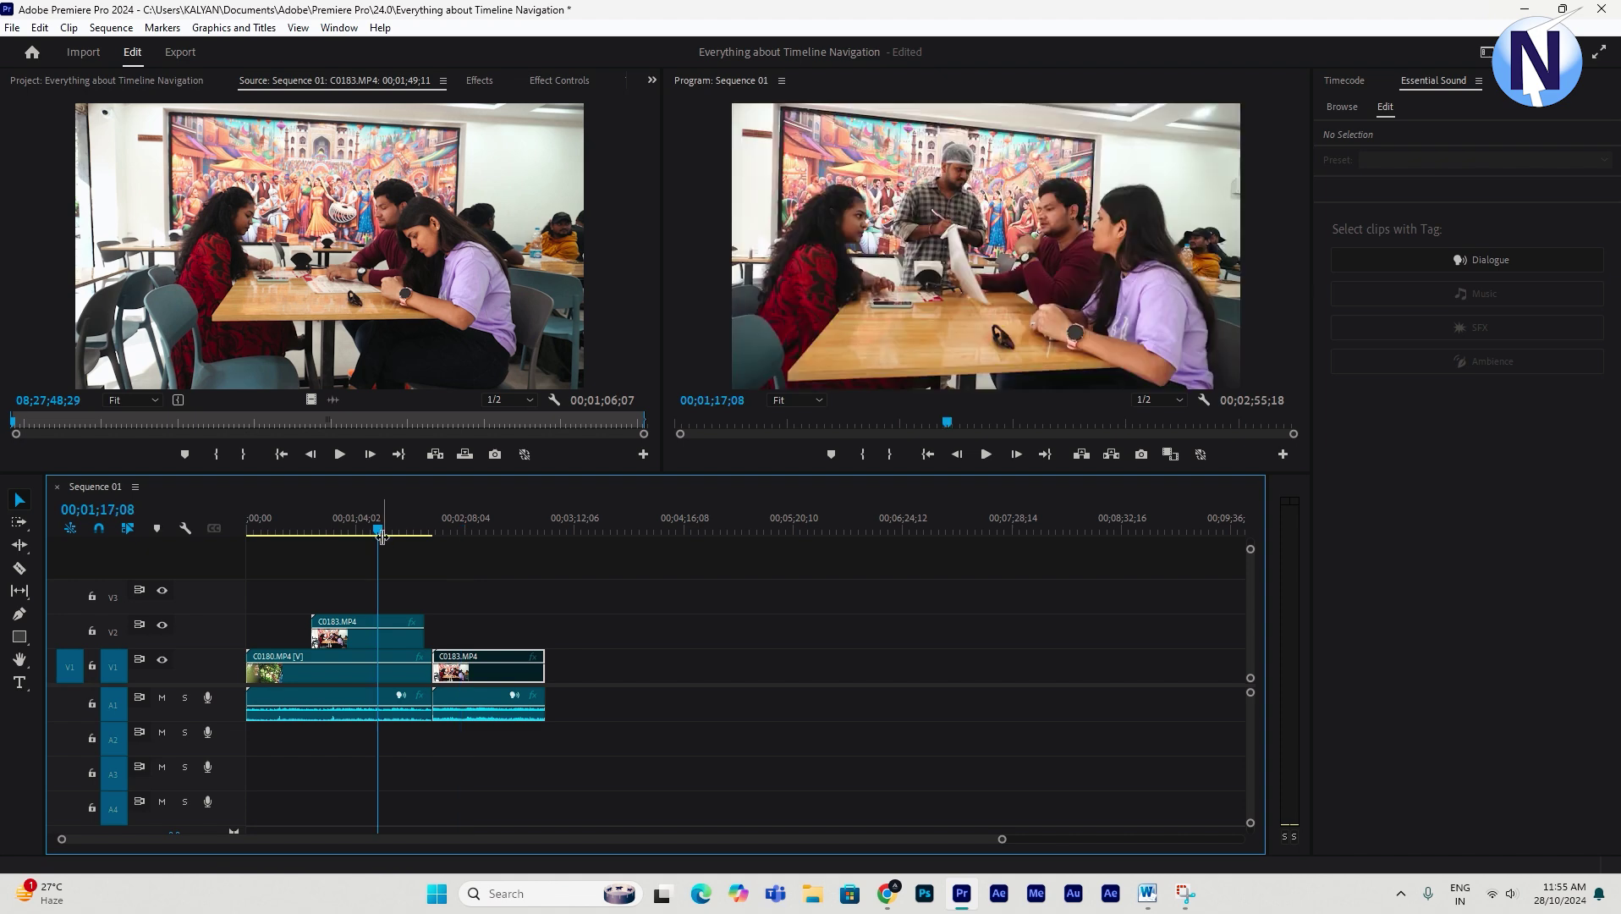
pyautogui.moveTo(382, 537); pyautogui.dragTo(253, 580)
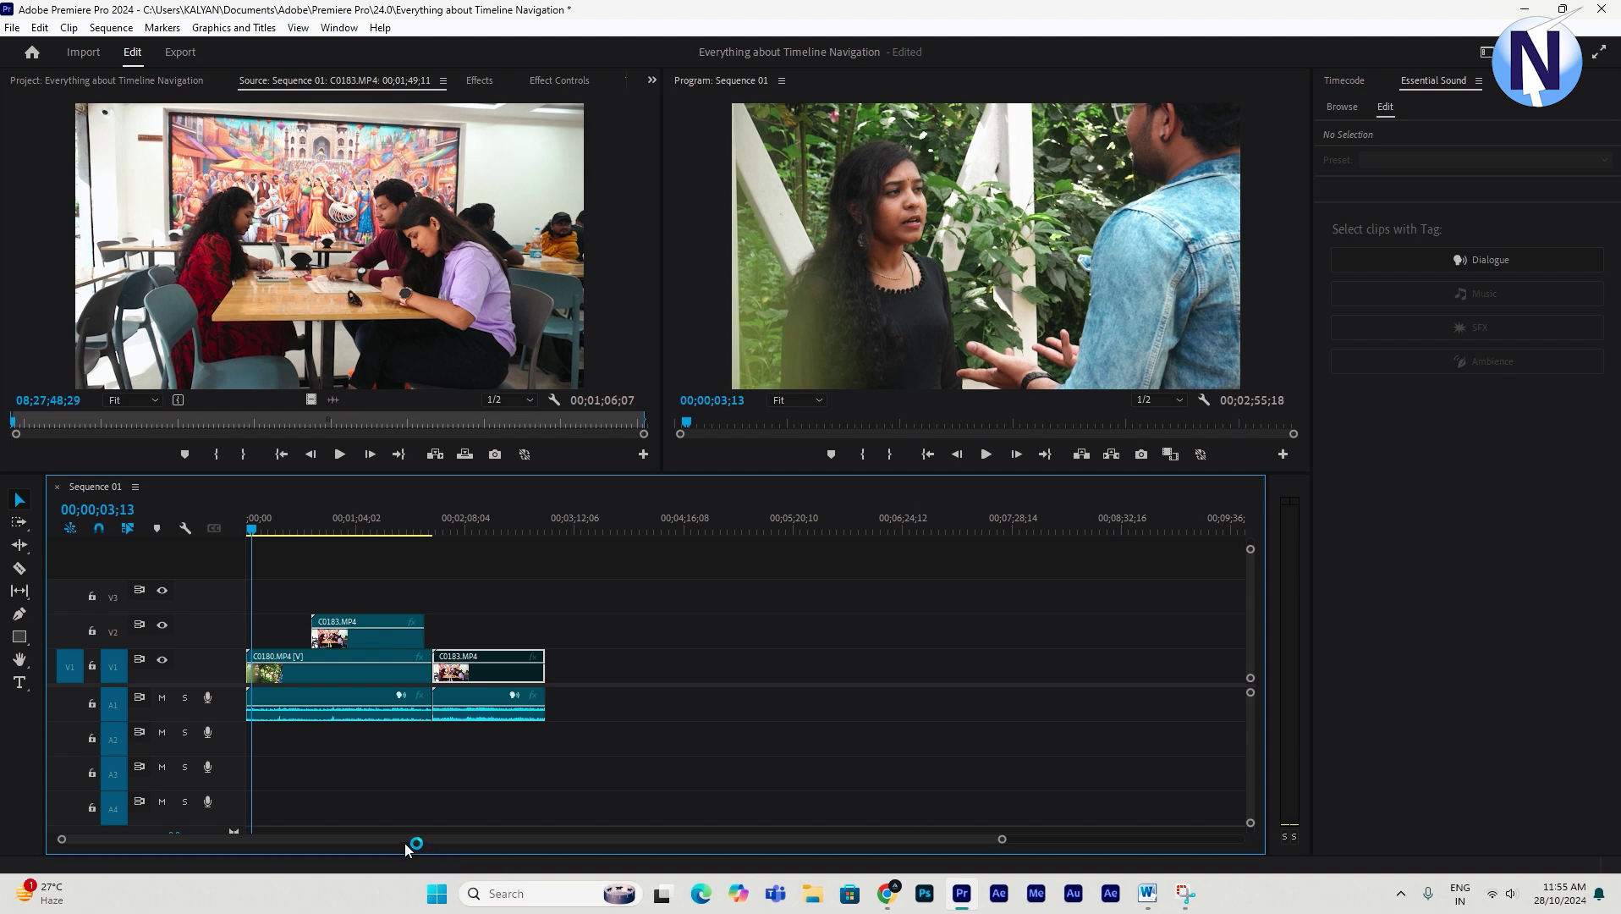
pyautogui.click(512, 528)
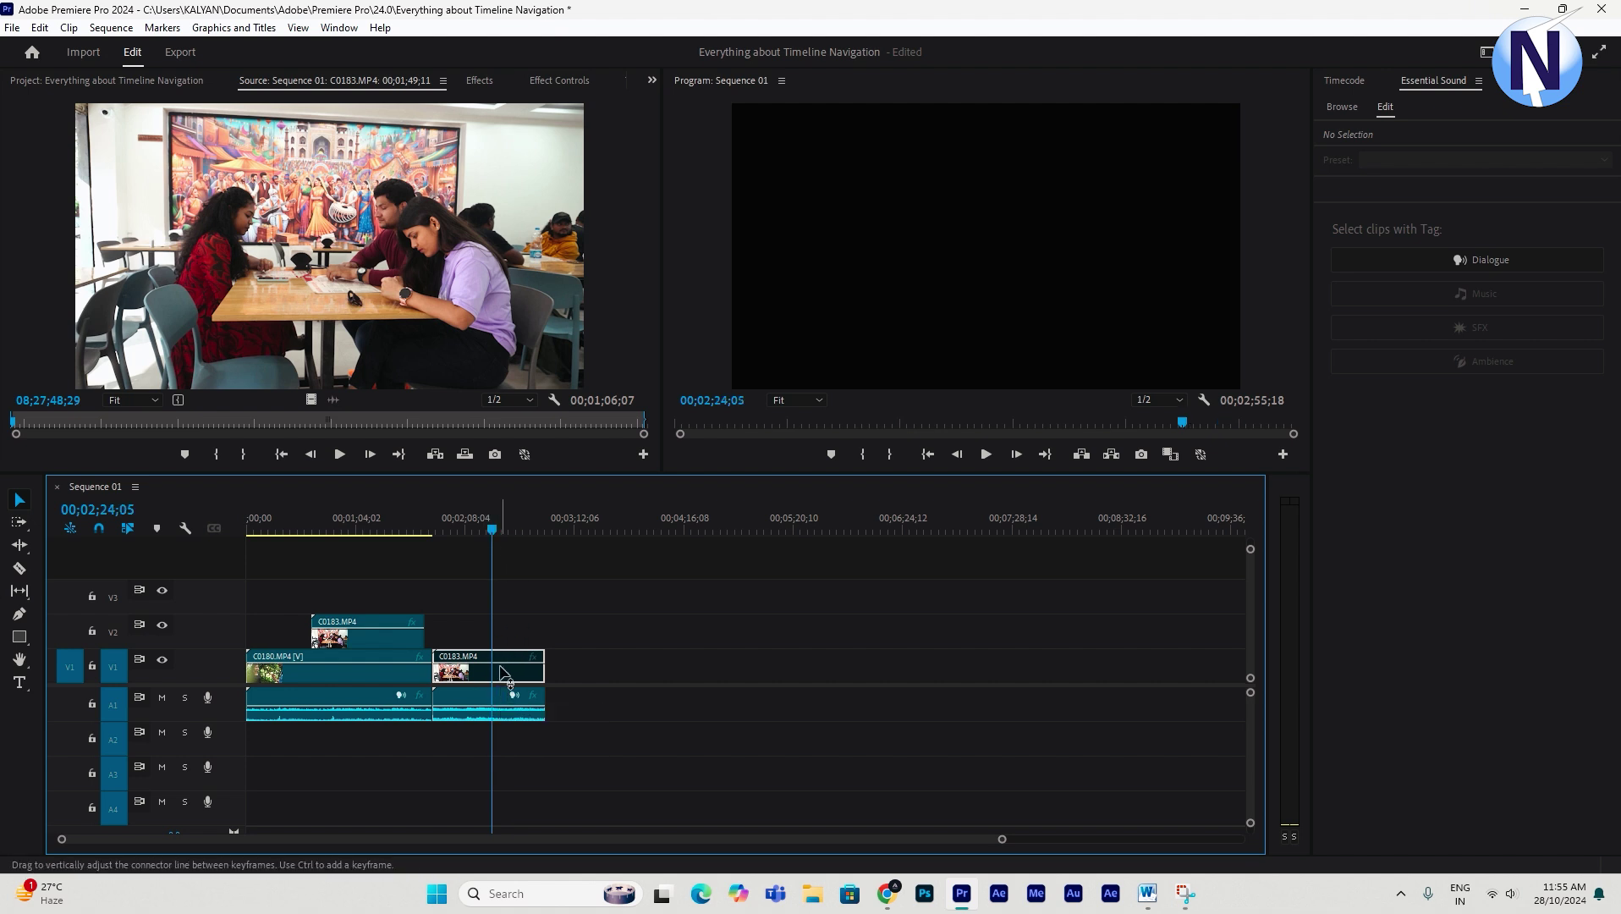
pyautogui.moveTo(300, 698)
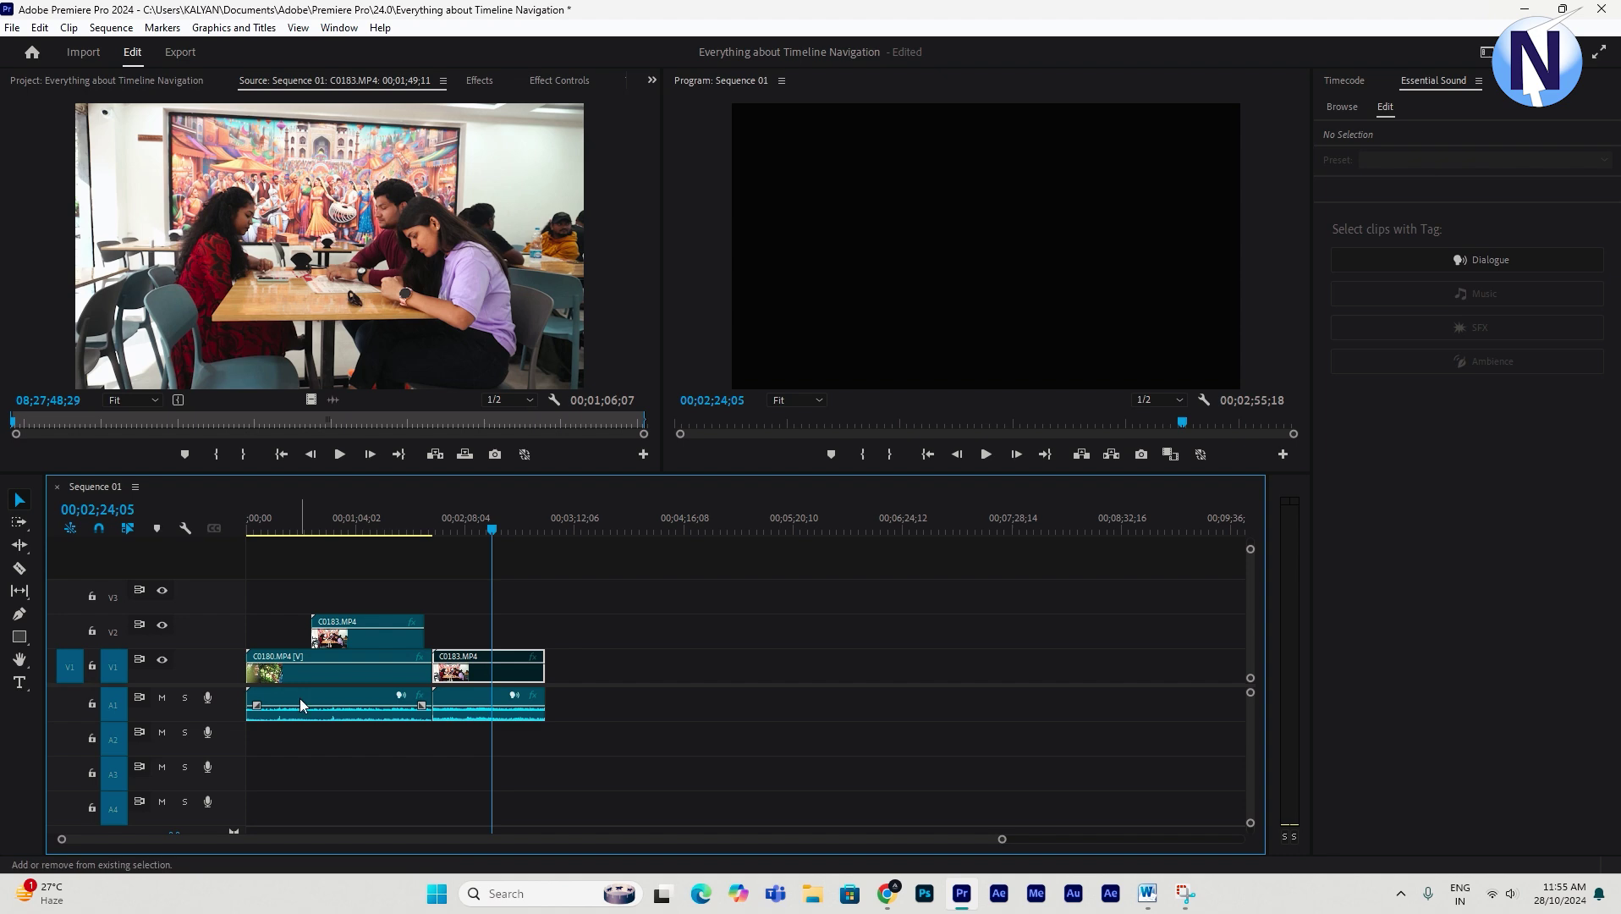
pyautogui.hotkey('shift', 'e')
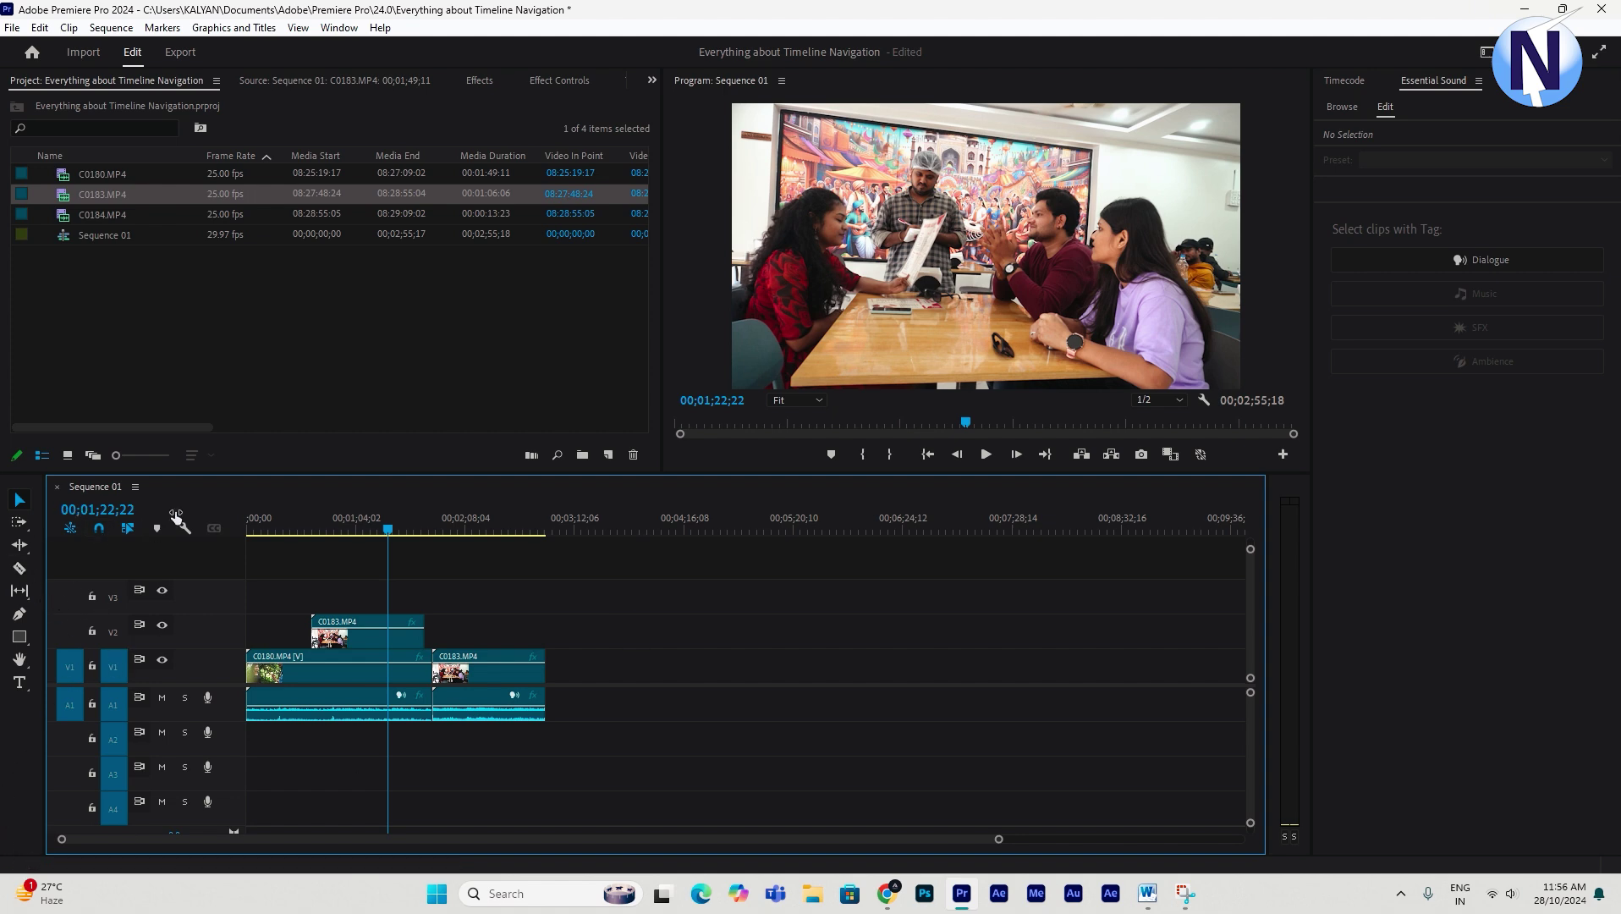
# Add C0184.MP4 flush after the last clip on V1 and A1, and C0183.MP4 and C0180.MP4 further along with gaps before them.
pyautogui.moveTo(79, 213); pyautogui.dragTo(639, 673)
pyautogui.rightClick(583, 659)
pyautogui.click(641, 669)
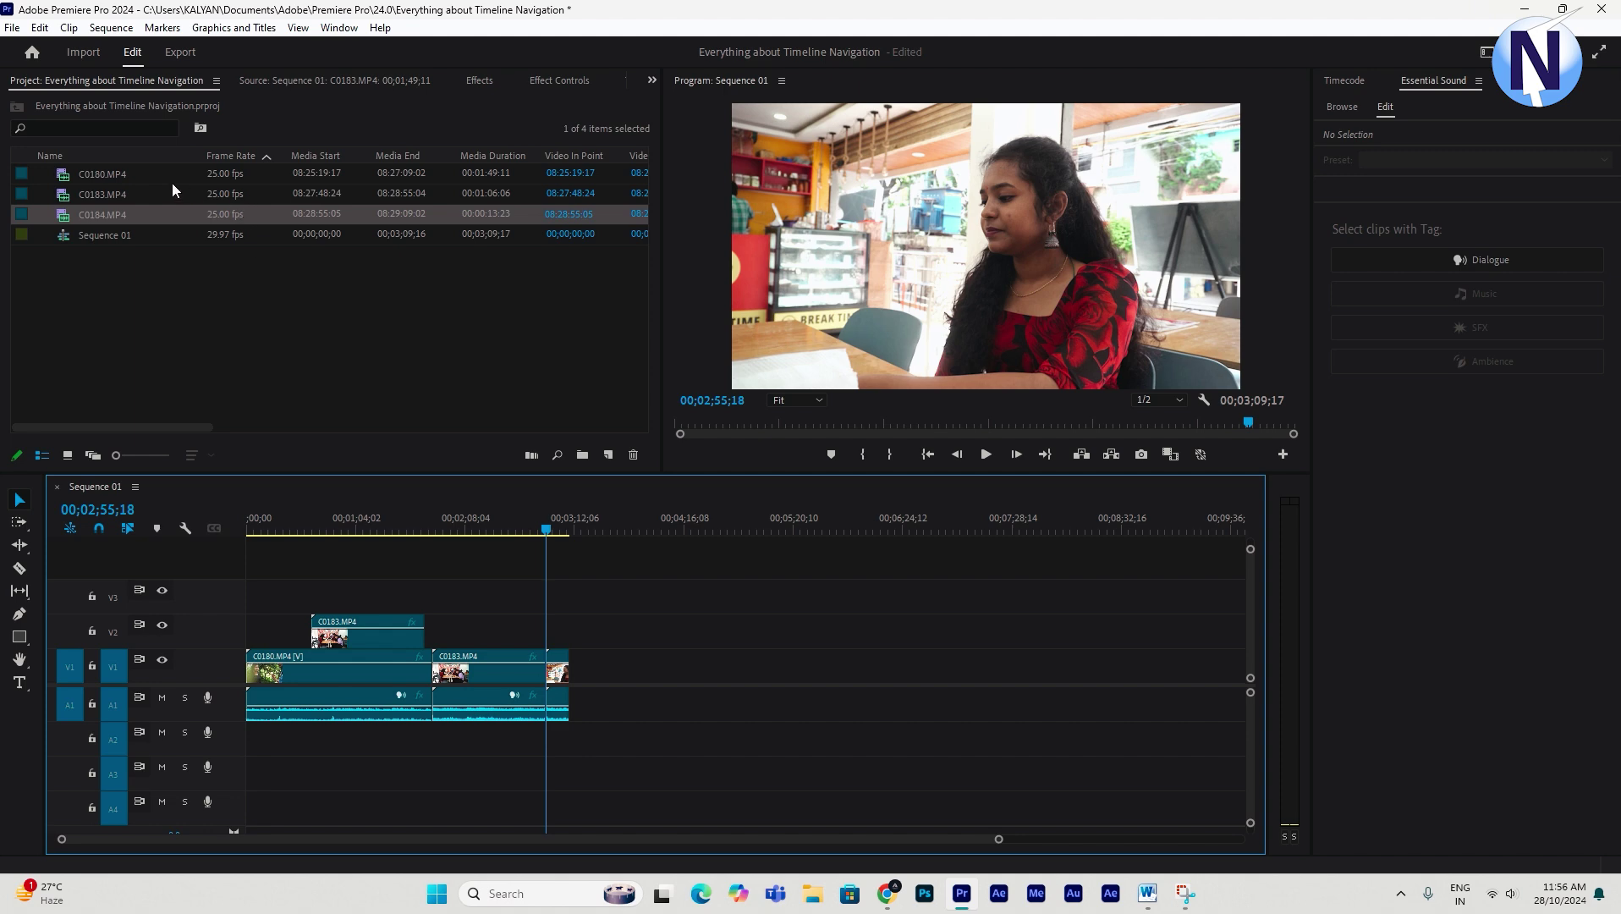
pyautogui.moveTo(87, 198); pyautogui.dragTo(641, 677)
pyautogui.moveTo(63, 176); pyautogui.dragTo(863, 669)
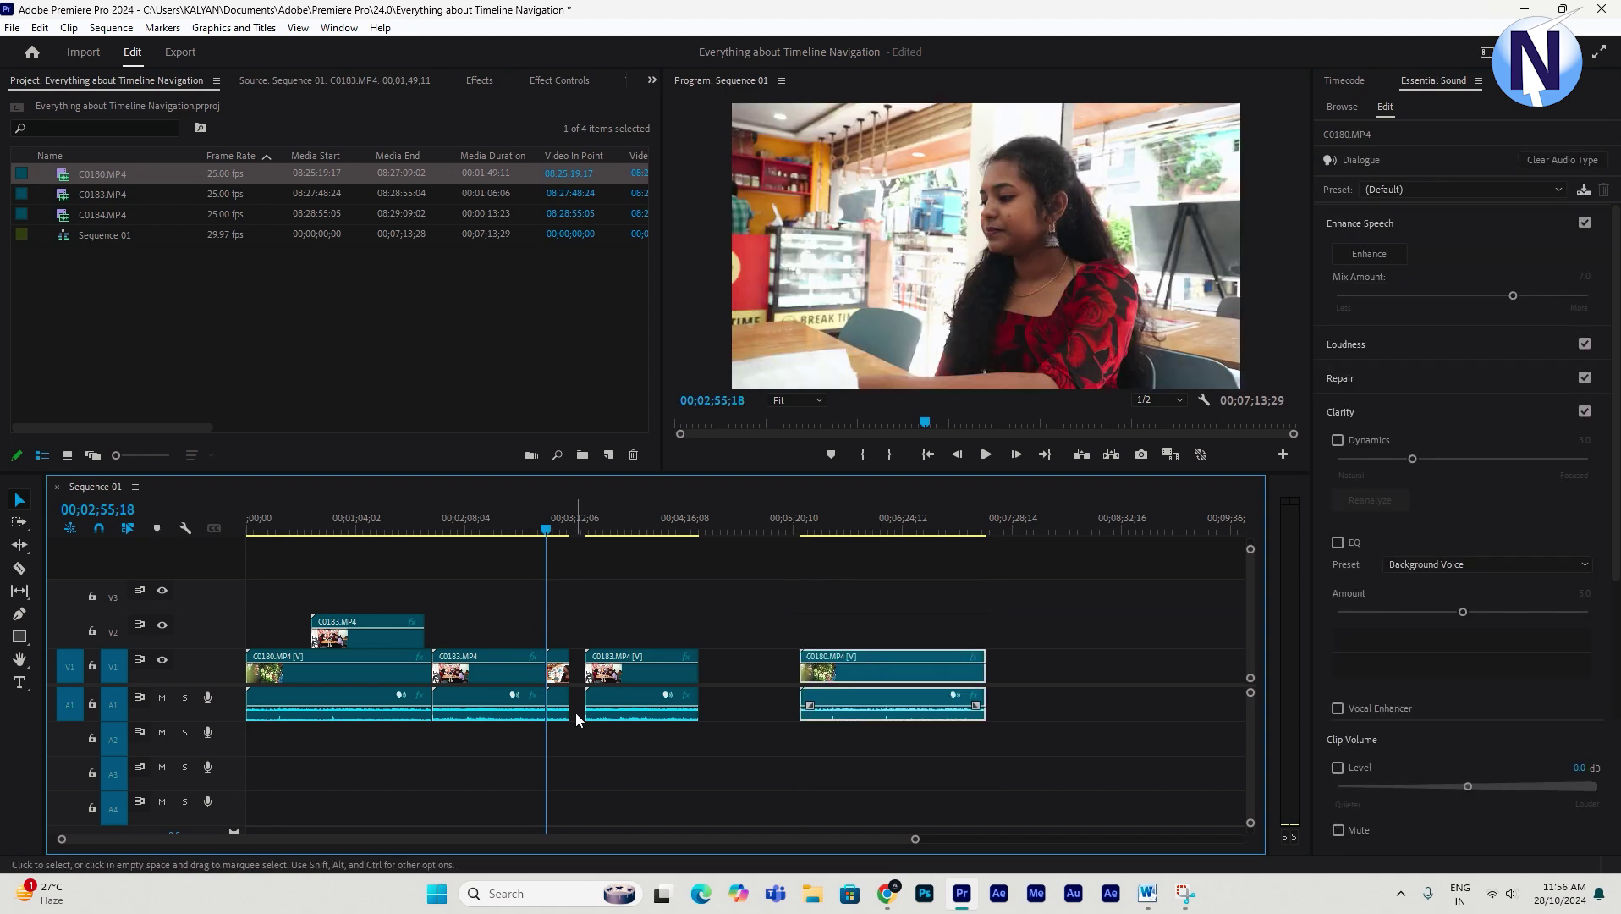
# With snapping off, move the C0183.MP4 clip after C0184.MP4 freely up to the playhead at about 00;03;10;23.
pyautogui.click(573, 519)
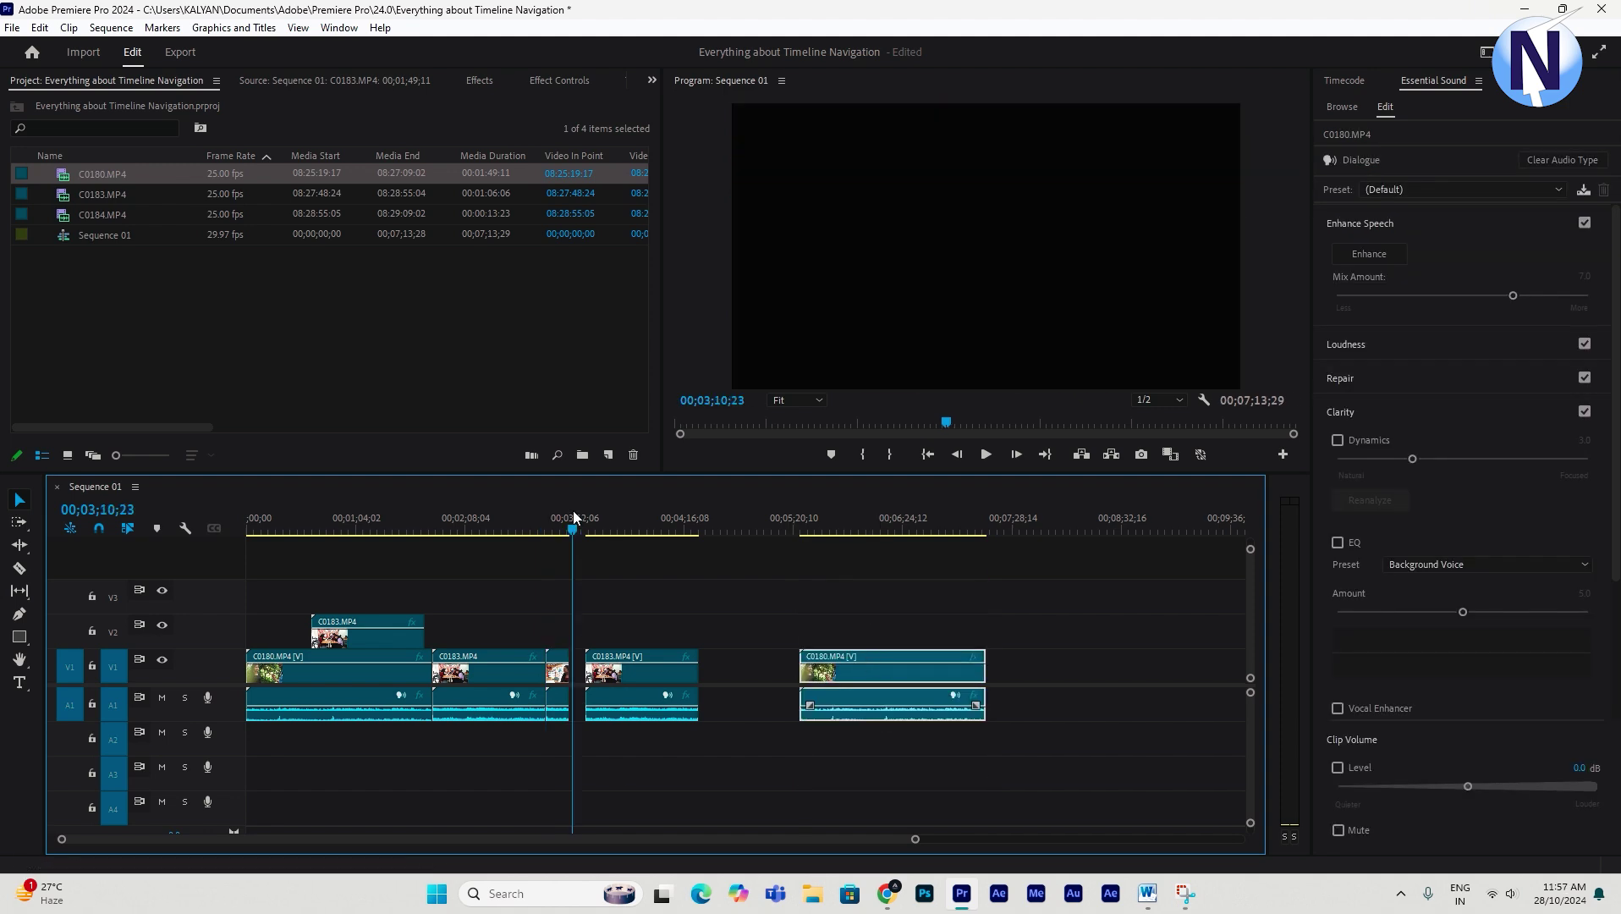
pyautogui.press('=')
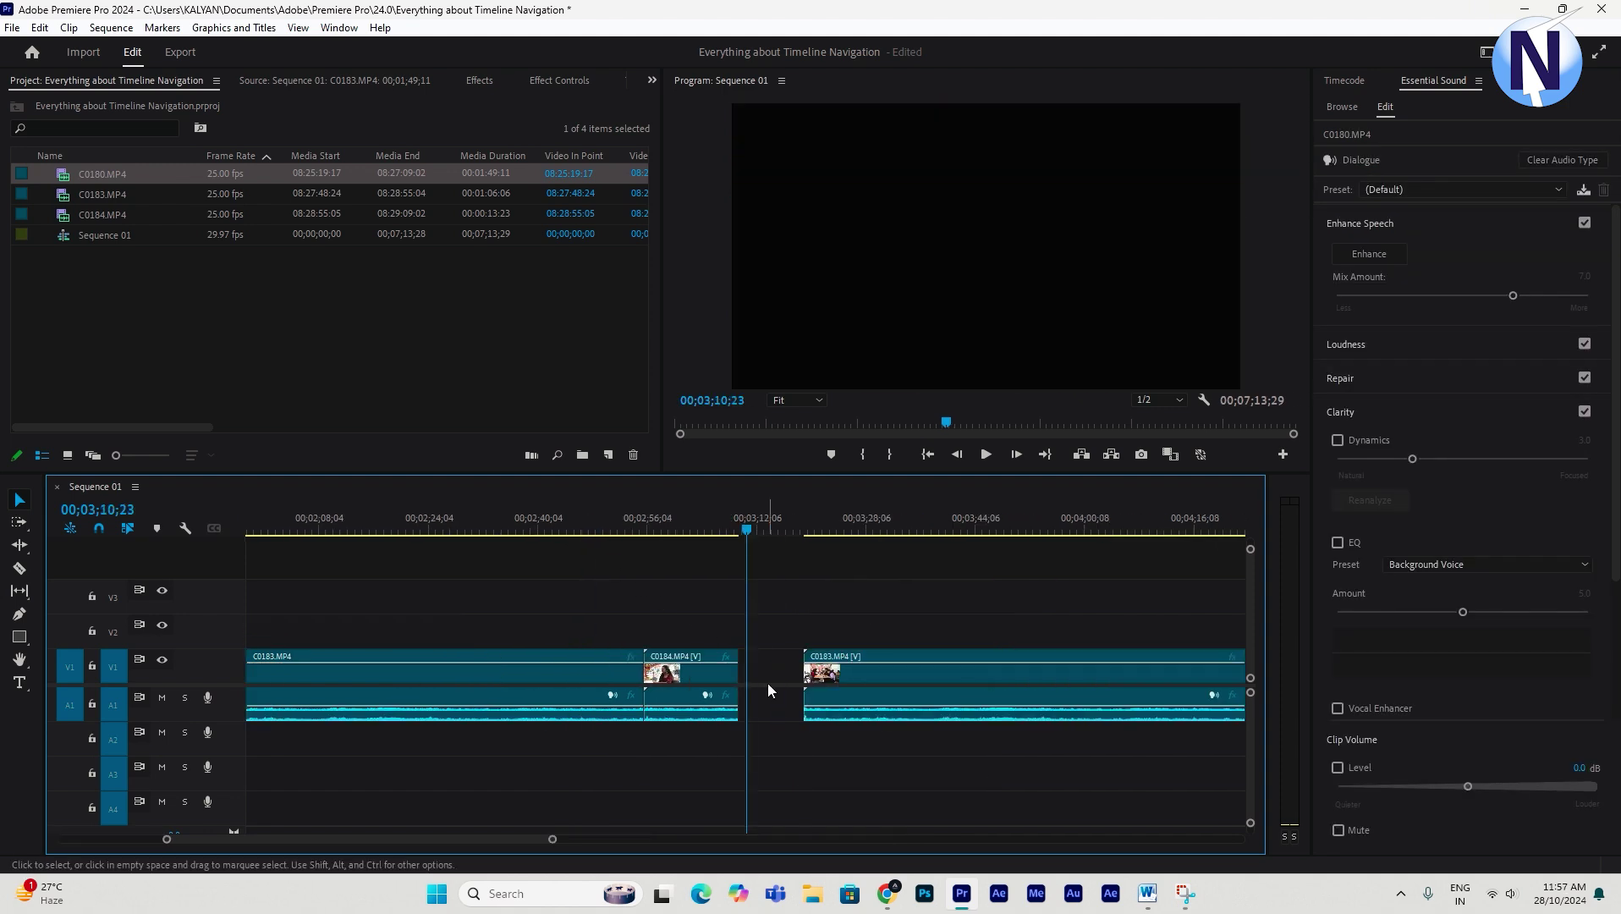
pyautogui.click(888, 678)
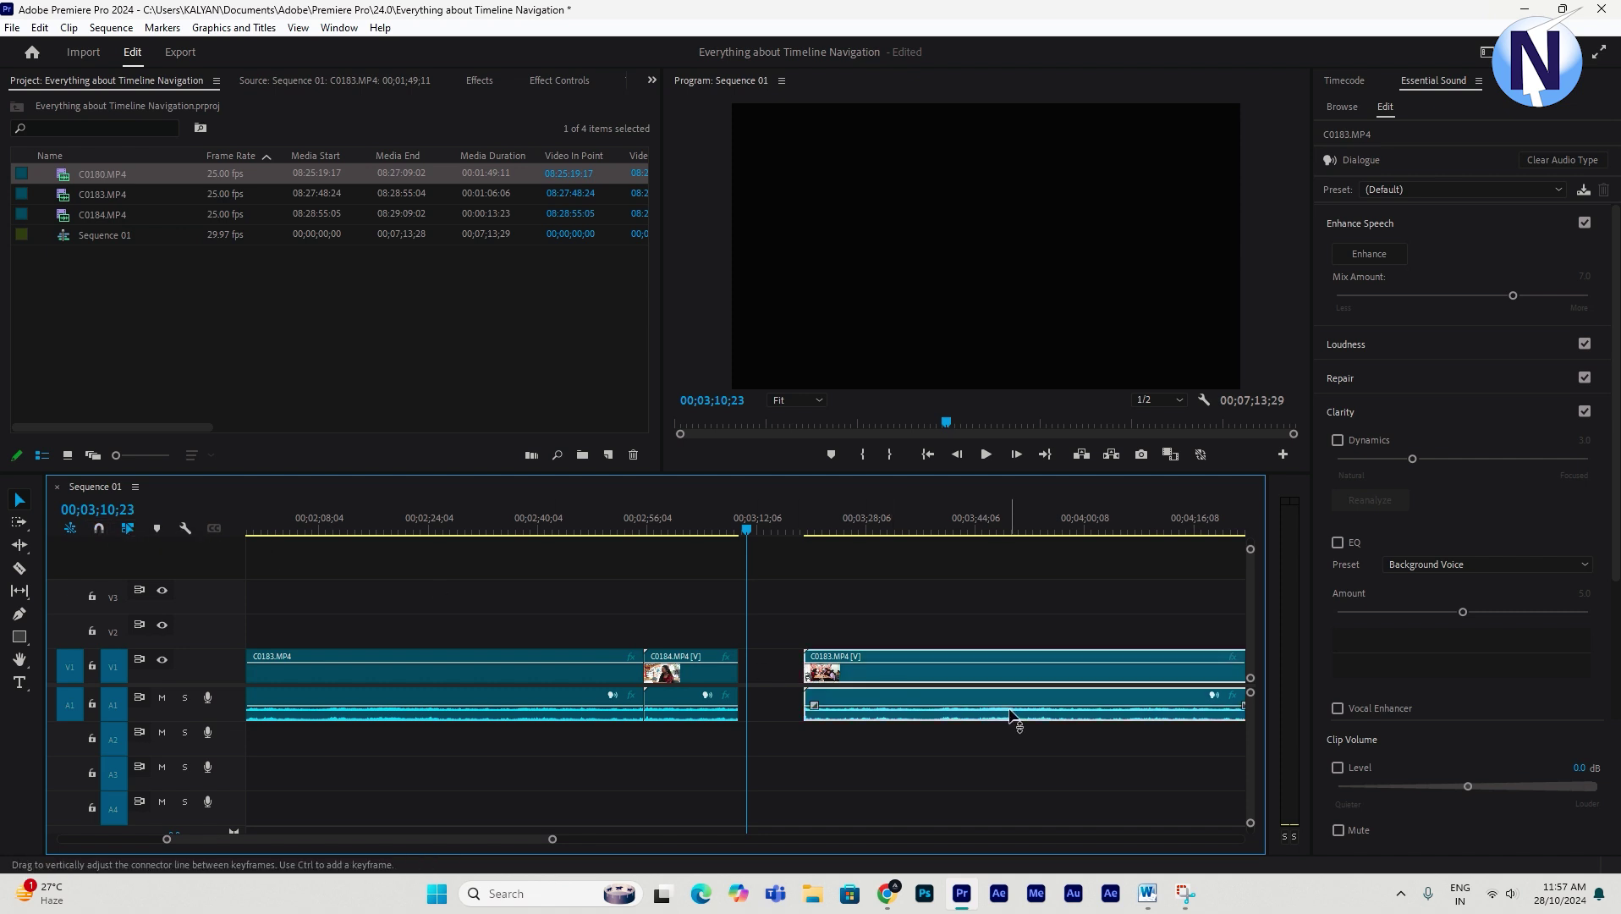
pyautogui.moveTo(911, 674); pyautogui.dragTo(867, 710)
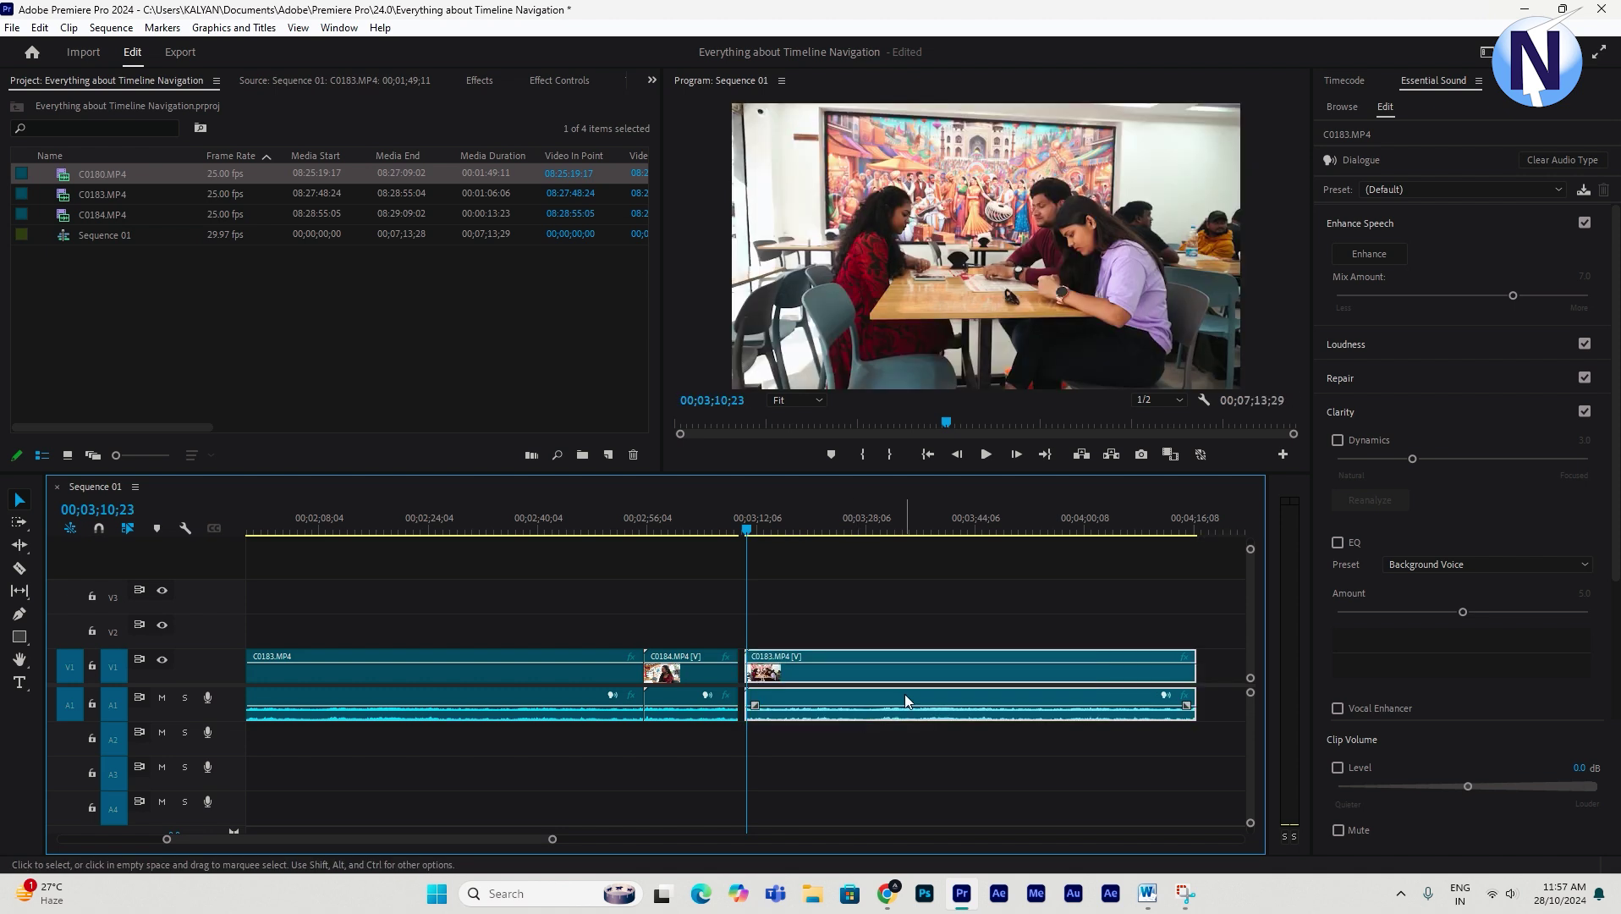
# Turn snapping on and snap the C0183.MP4 clip to the end of C0184.MP4.
pyautogui.click(97, 526)
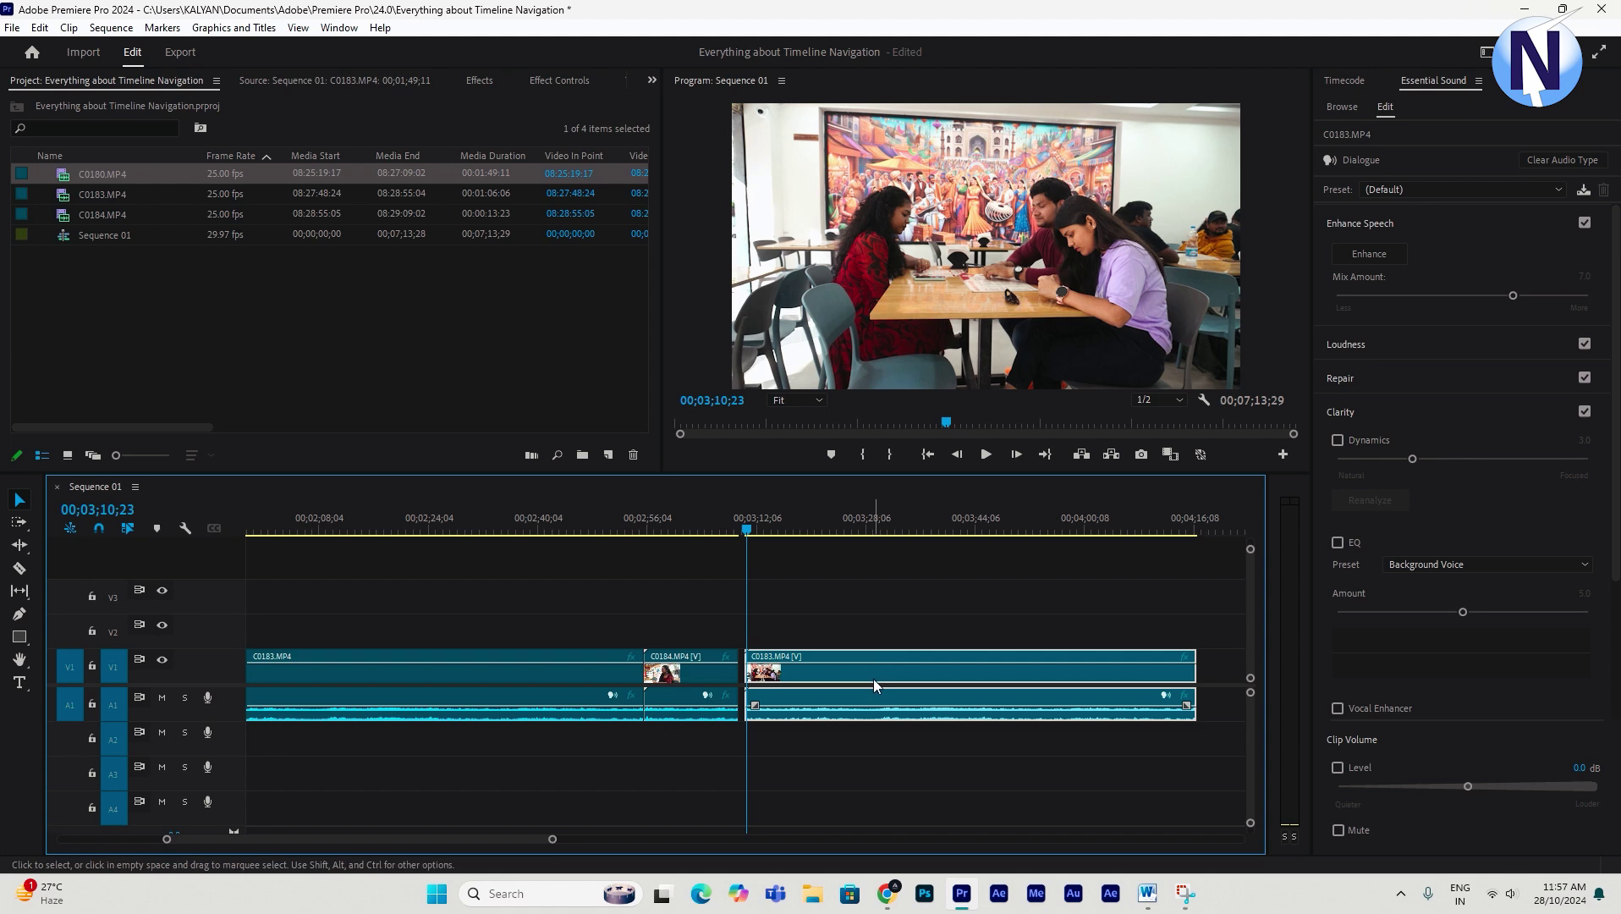
pyautogui.moveTo(872, 678)
pyautogui.mouseDown()
pyautogui.moveTo(912, 684)
pyautogui.moveTo(872, 677)
pyautogui.mouseUp()
pyautogui.press('p')
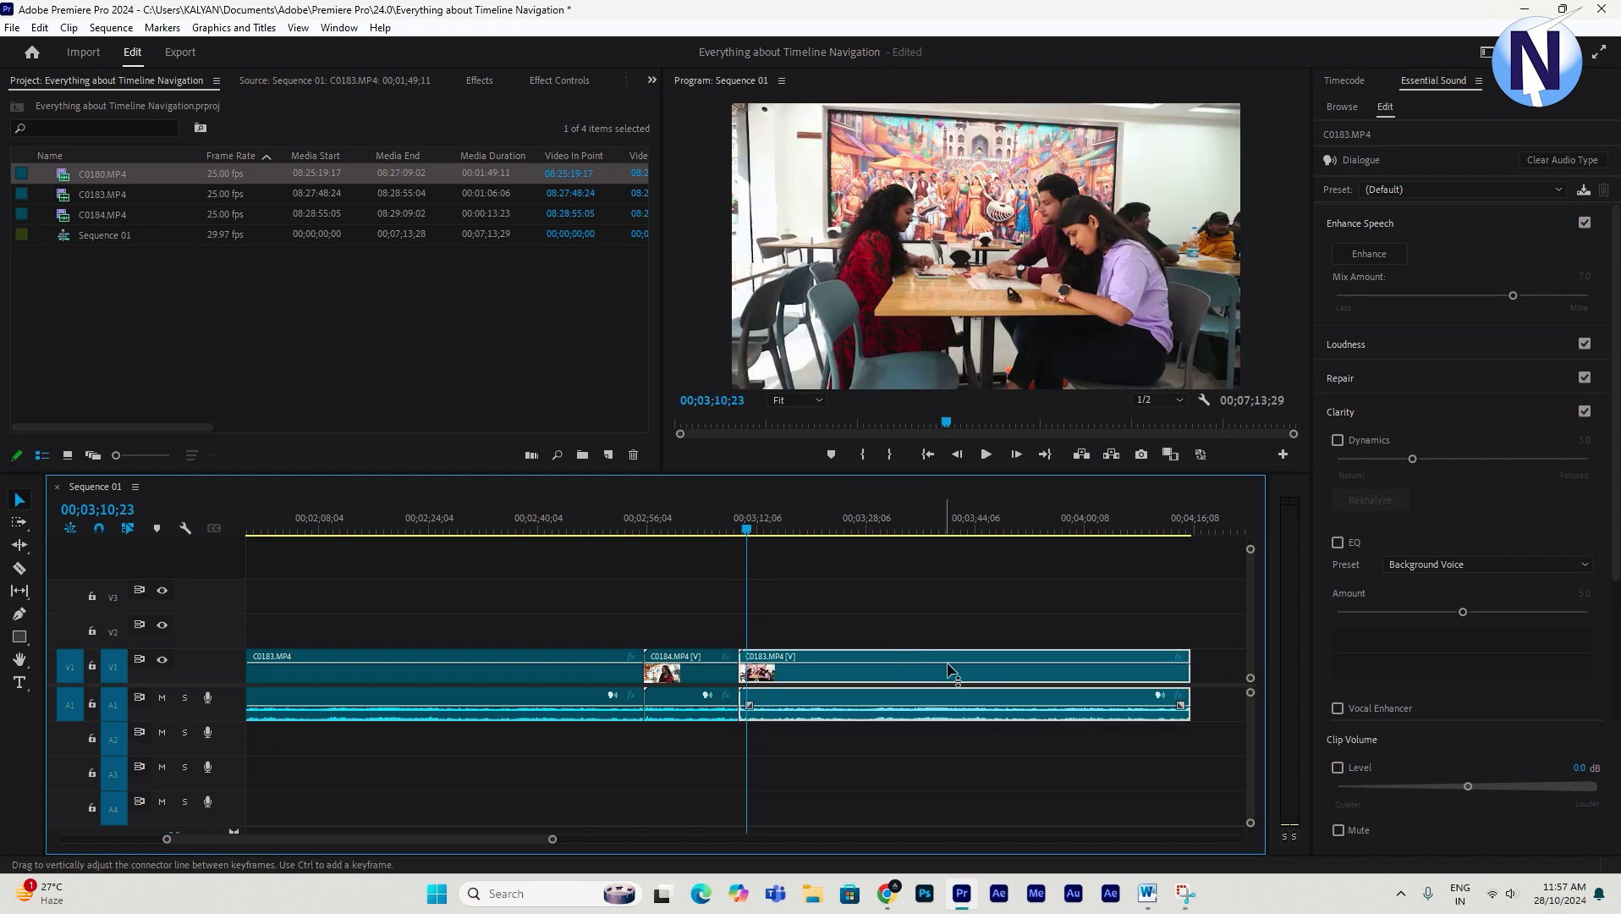
# Snap the last C0180.MP4 clip to the end of C0183.MP4 and open it in the Source Monitor.
pyautogui.press('-')
pyautogui.press('-')
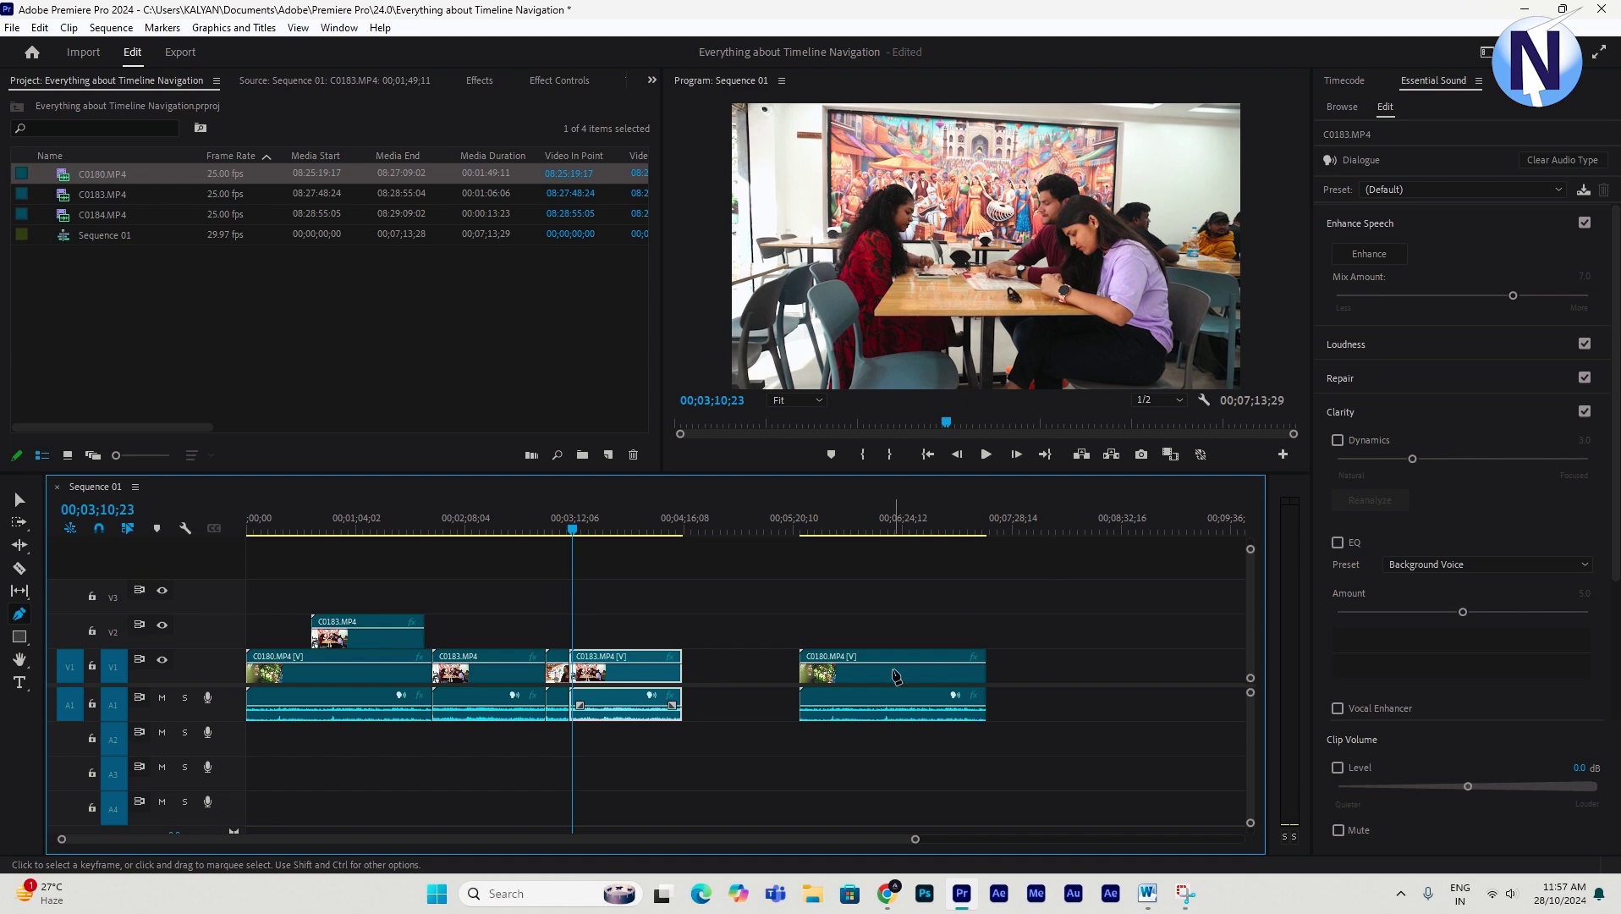
pyautogui.click(20, 501)
pyautogui.moveTo(878, 683); pyautogui.dragTo(761, 685)
pyautogui.doubleClick(762, 680)
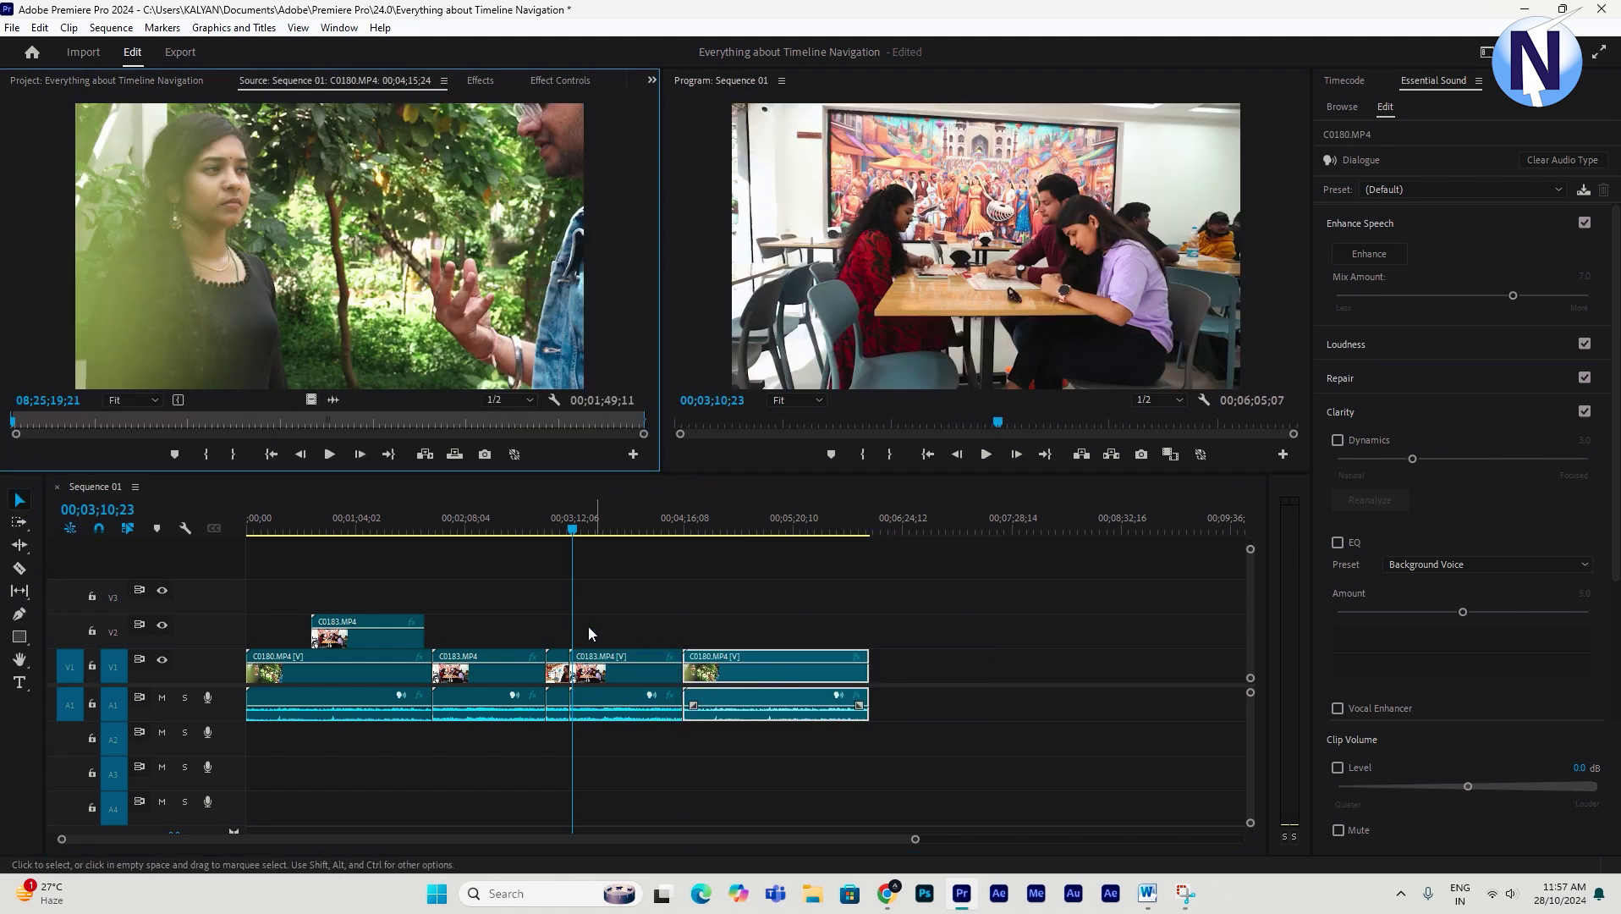
pyautogui.click(95, 536)
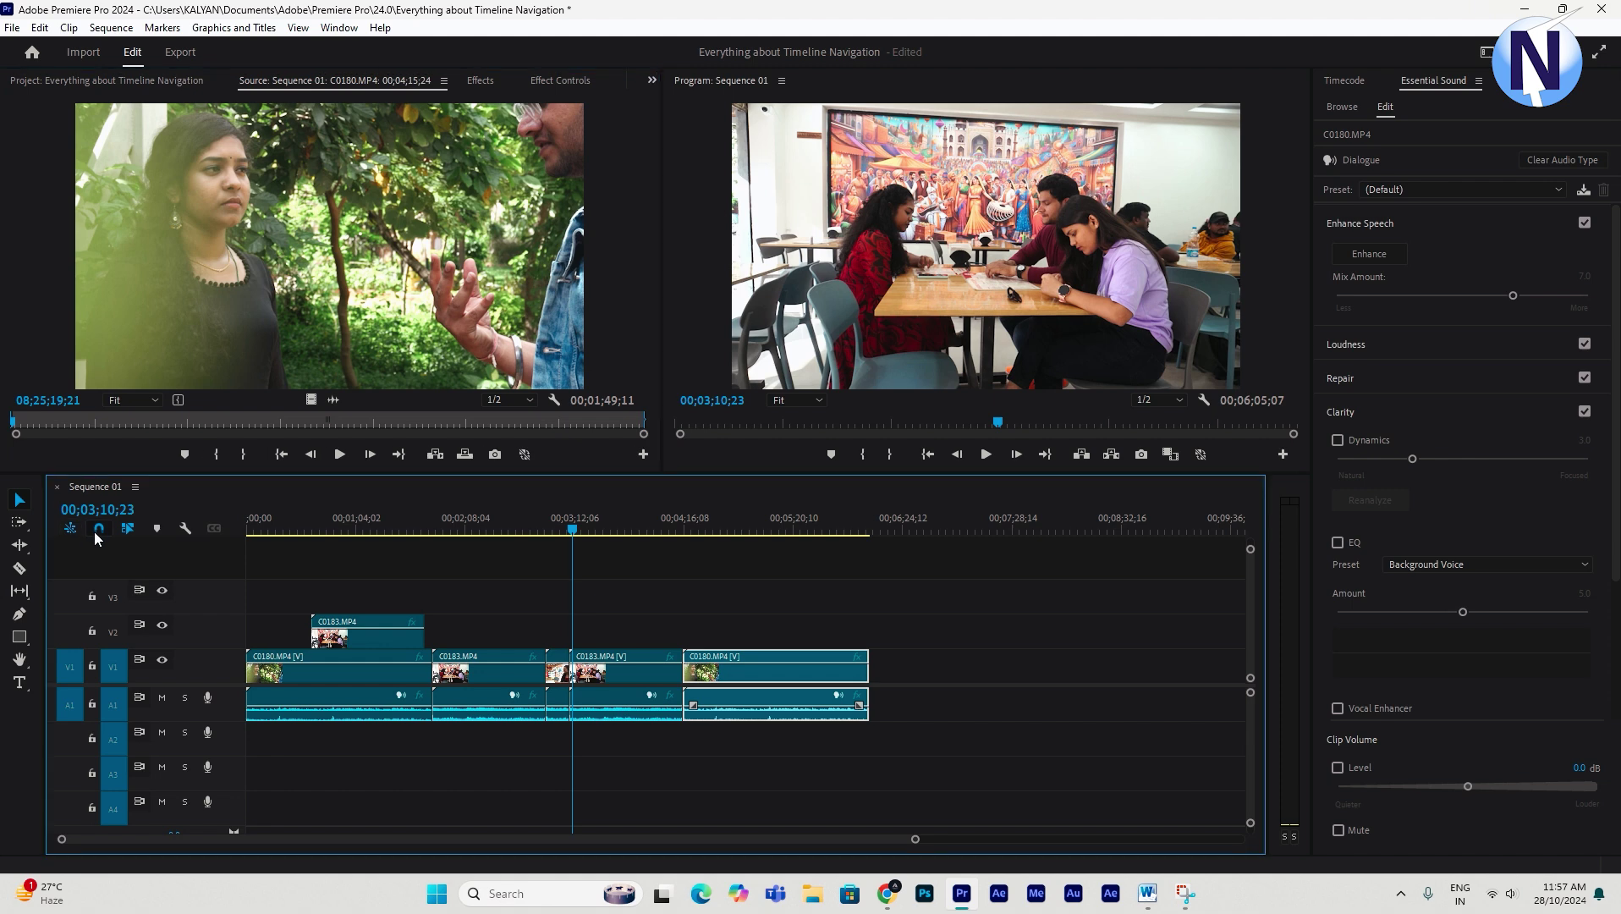
pyautogui.moveTo(769, 682); pyautogui.dragTo(808, 682)
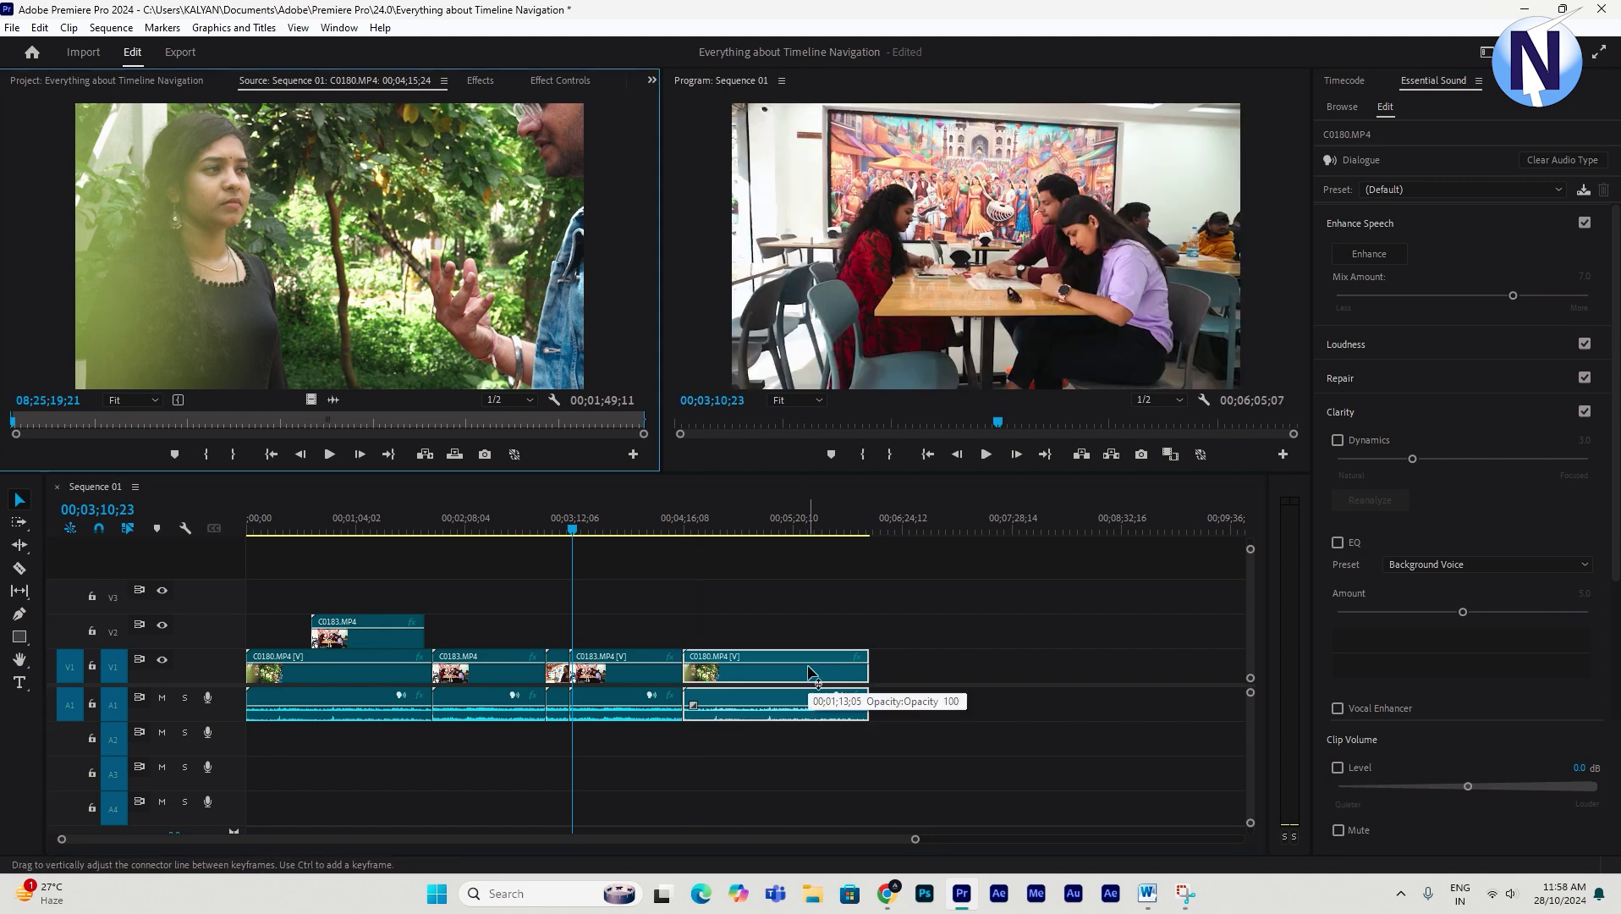
# Lock A1 and place only the audio of C0180.MP4 on A2, aligned with the start of the last V1 clip.
pyautogui.click(808, 673)
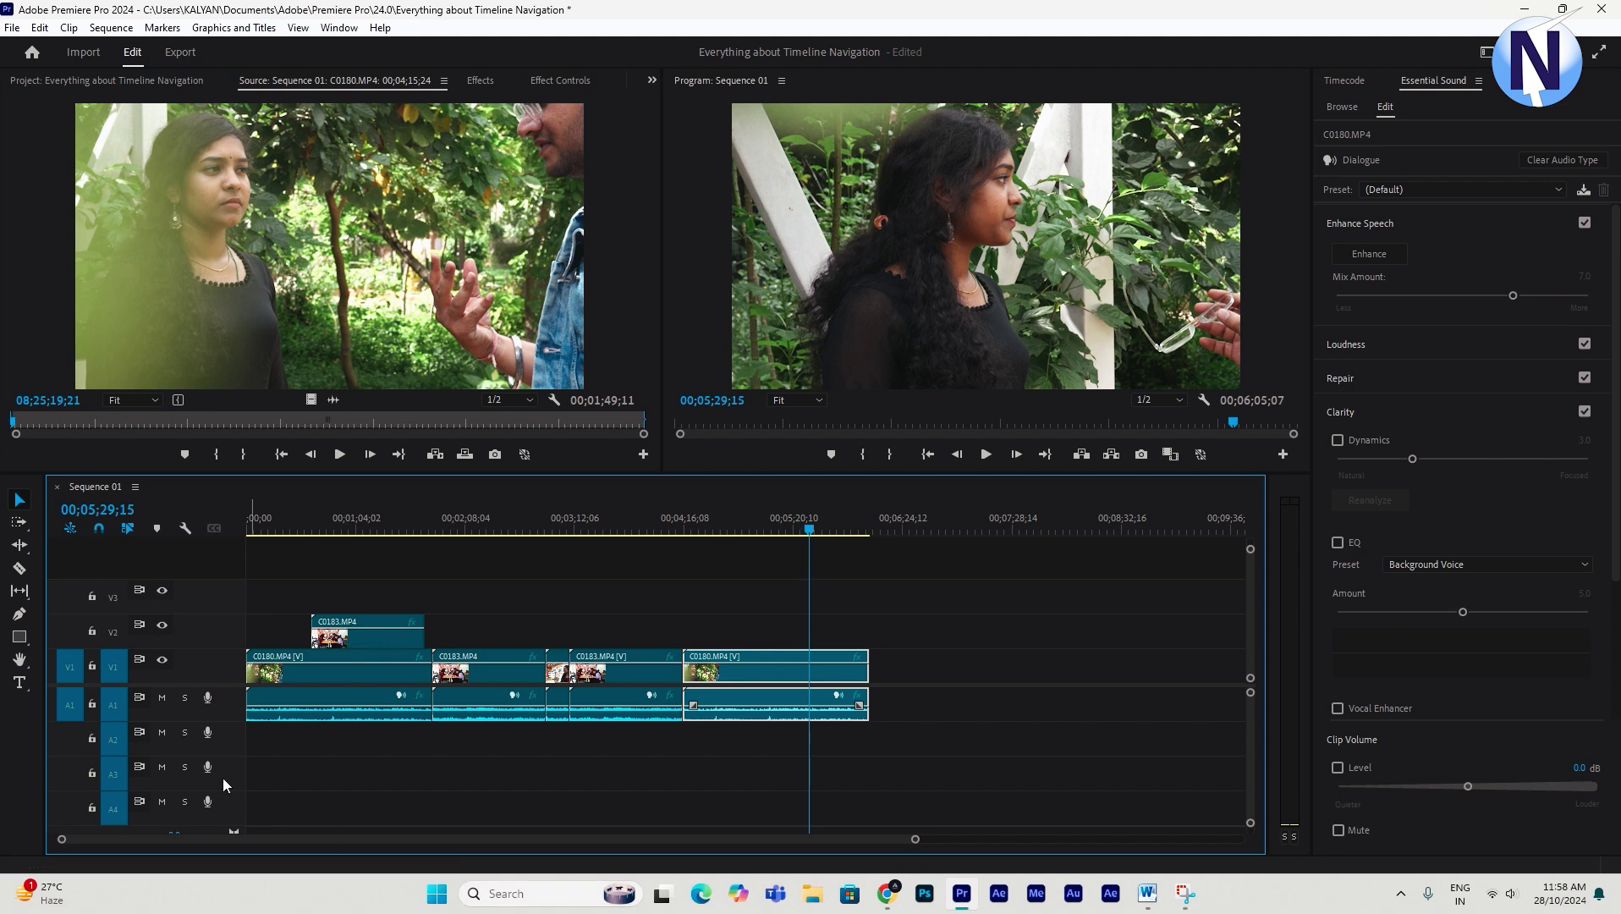
pyautogui.click(92, 706)
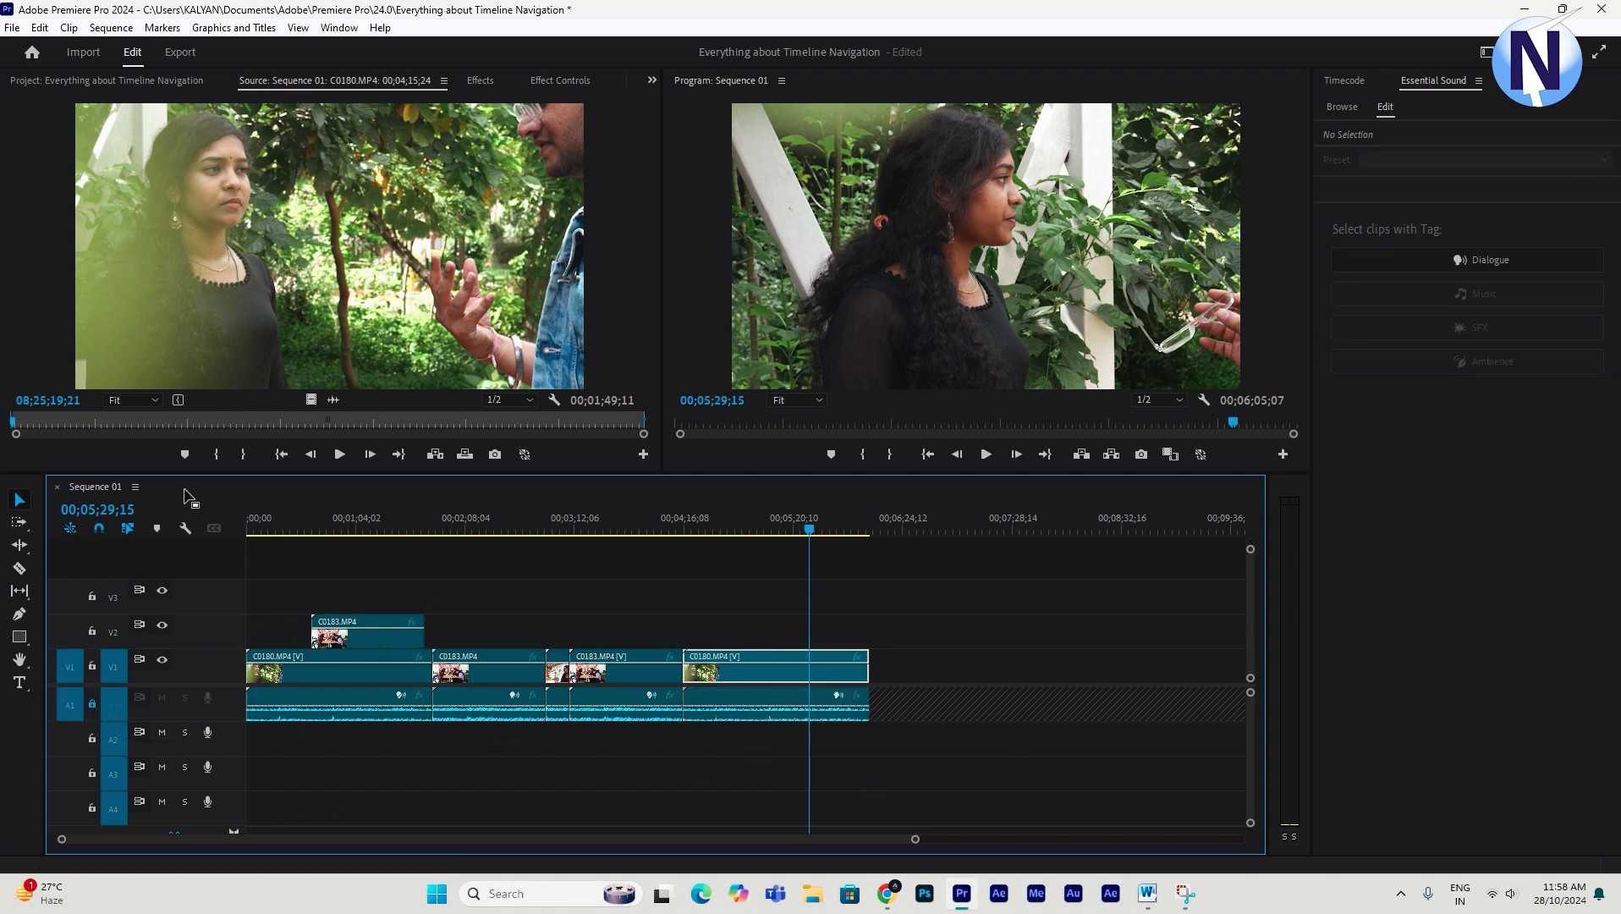
pyautogui.moveTo(332, 400); pyautogui.dragTo(684, 740)
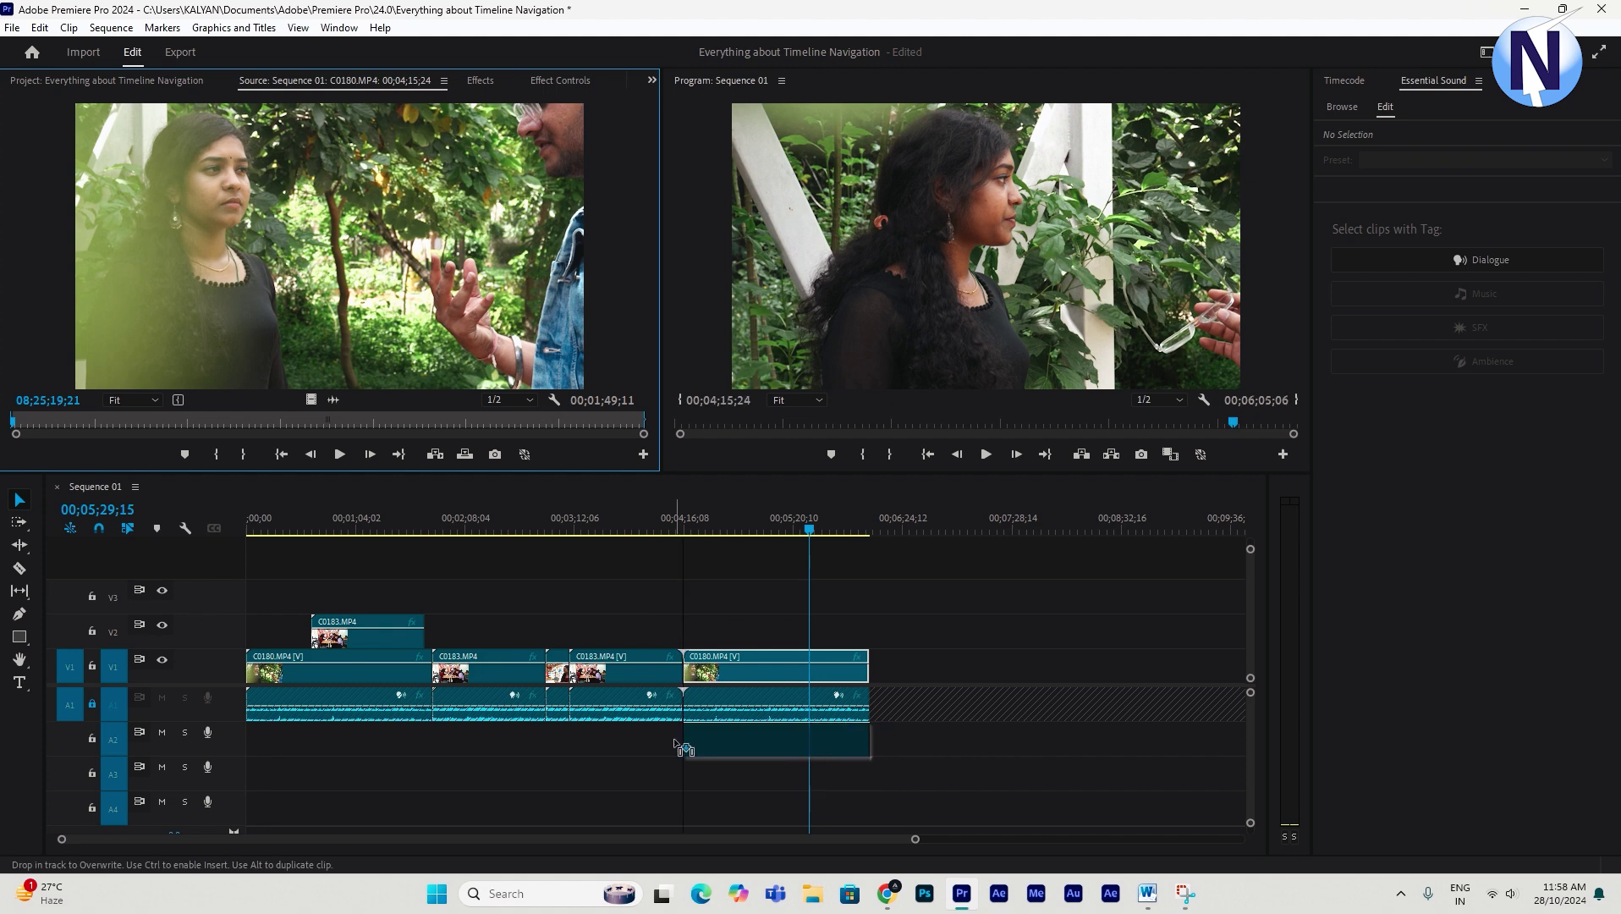
# Place only the audio of C0180.MP4 on A3 and A4 at the start of the last V1 clip, and unlock A1.
pyautogui.moveTo(334, 398); pyautogui.dragTo(683, 771)
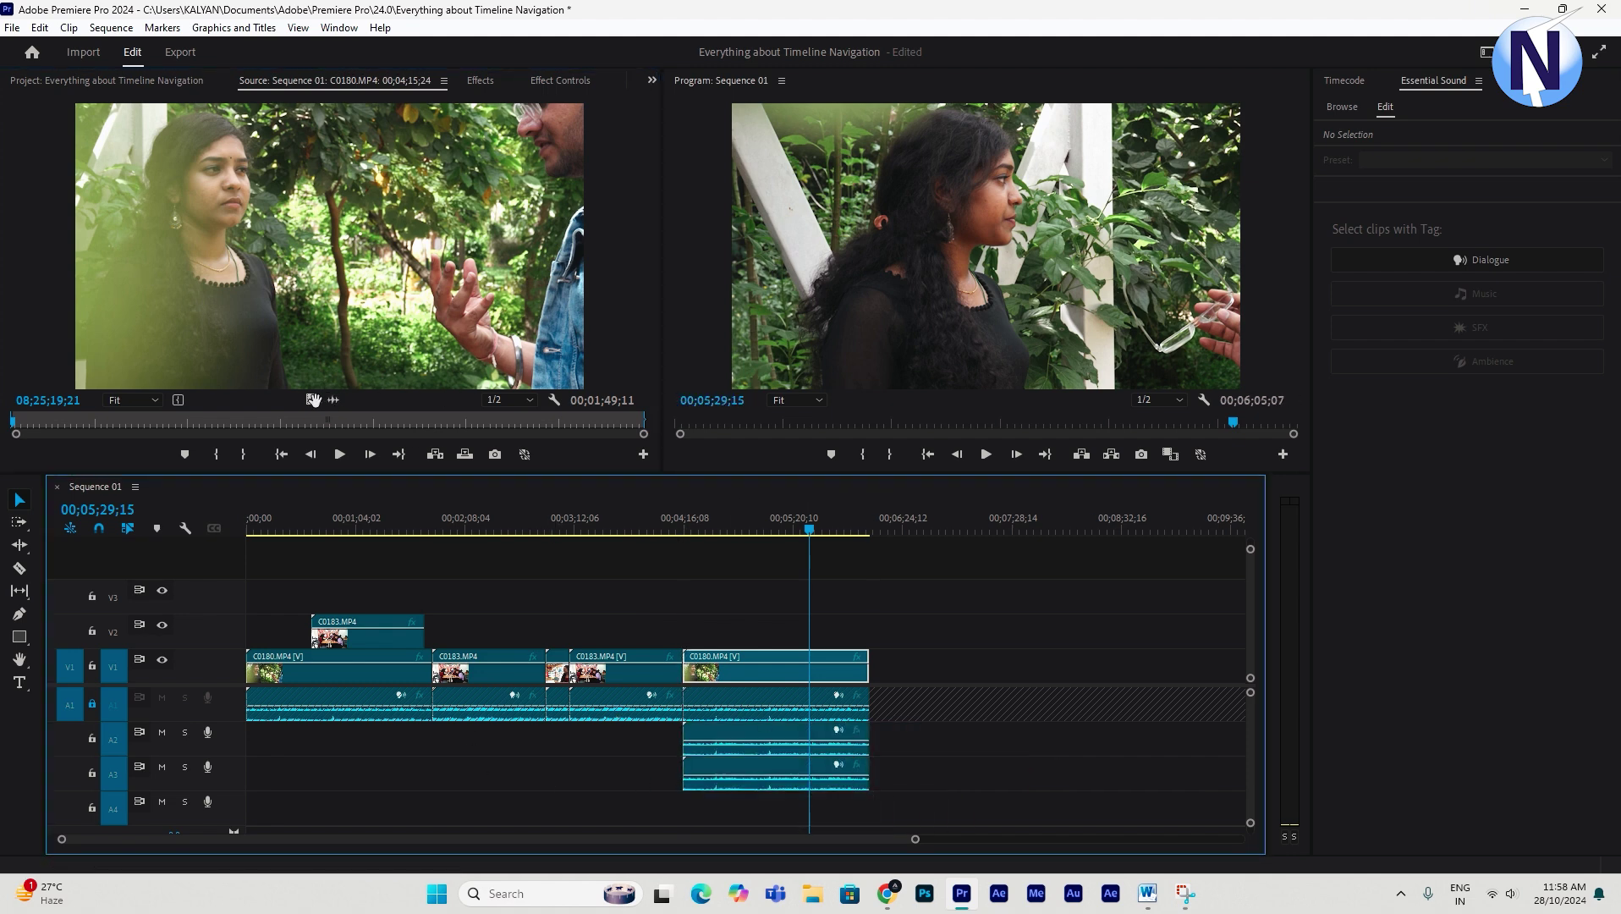
pyautogui.moveTo(331, 401); pyautogui.dragTo(684, 808)
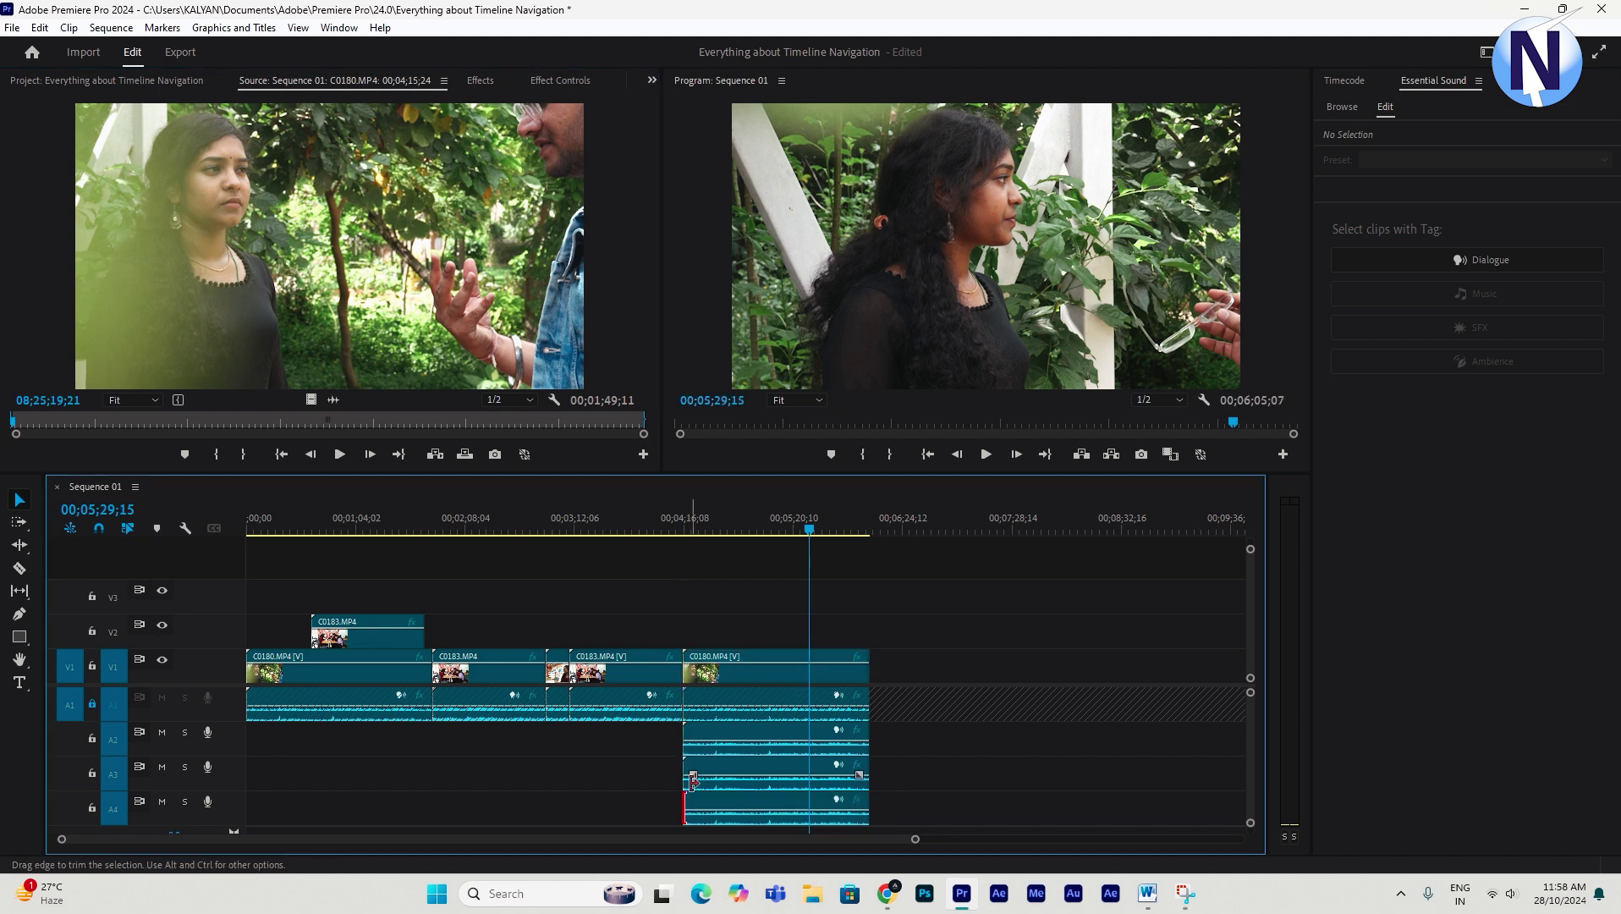
pyautogui.click(93, 705)
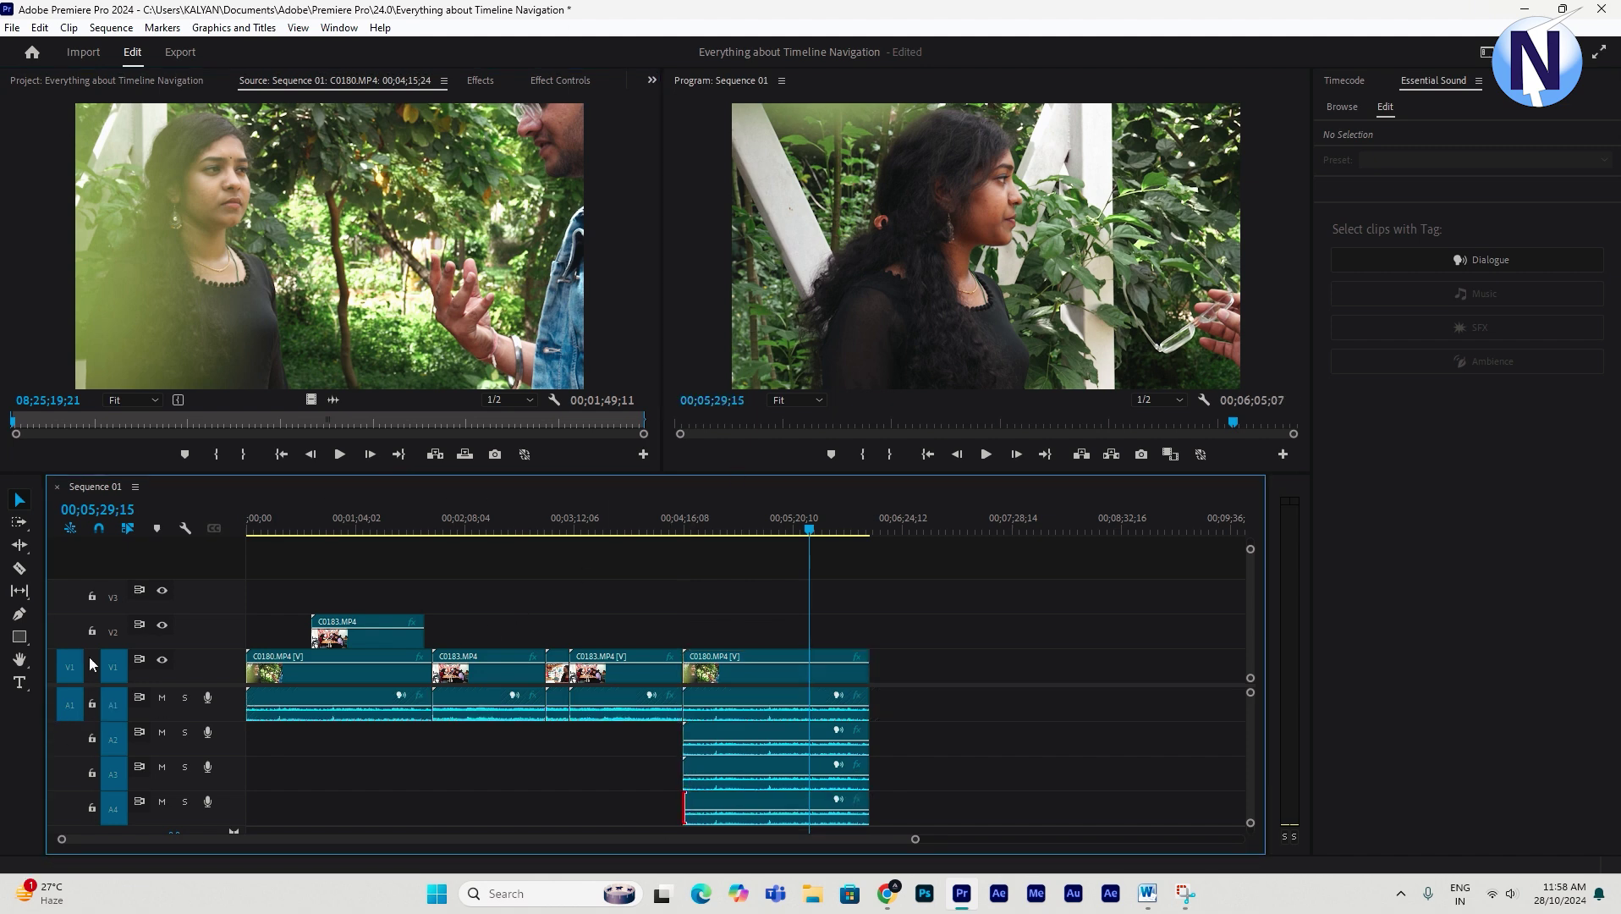
pyautogui.click(92, 666)
pyautogui.click(92, 666)
# Expand the A1 track and enlarge the V1 track height so its clips show larger thumbnails.
pyautogui.doubleClick(228, 705)
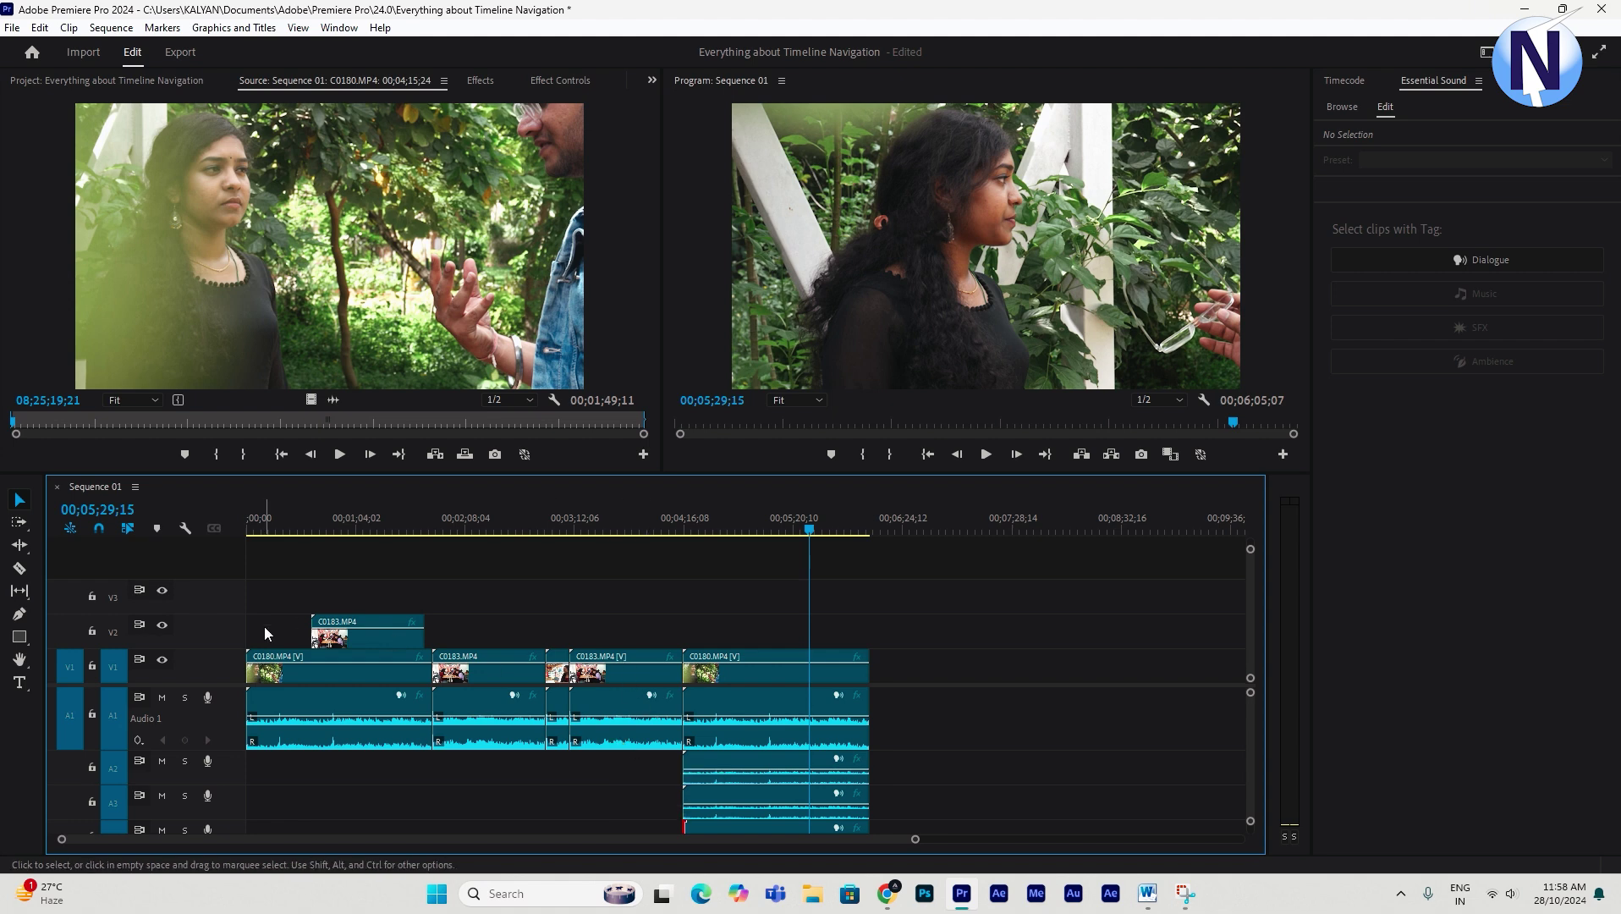
pyautogui.doubleClick(232, 661)
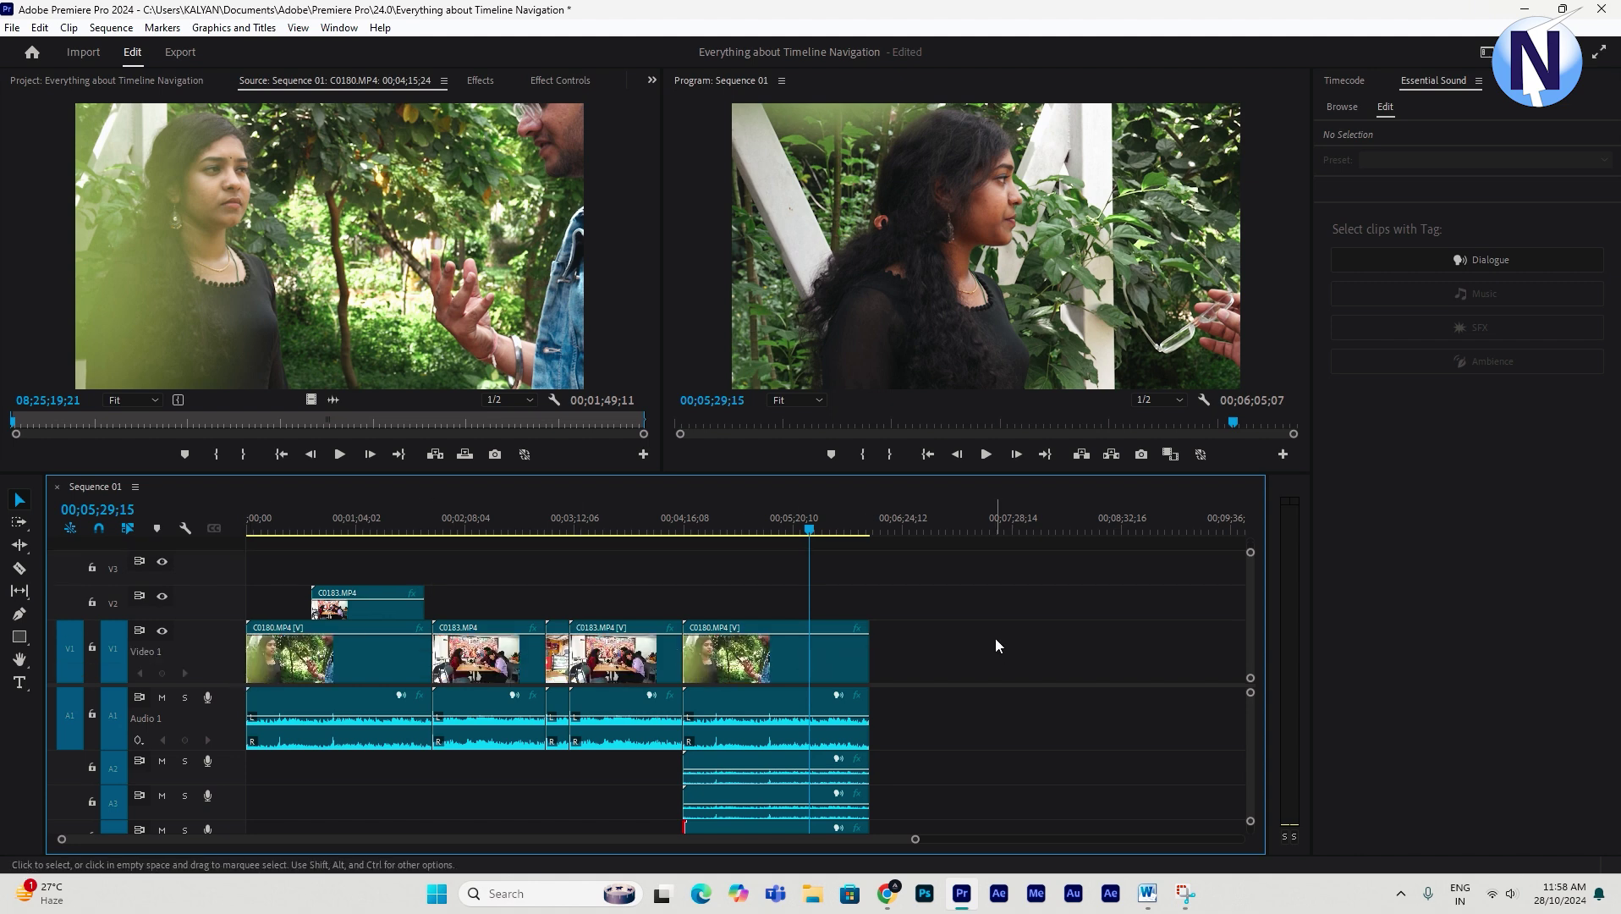
pyautogui.moveTo(249, 652); pyautogui.dragTo(217, 664)
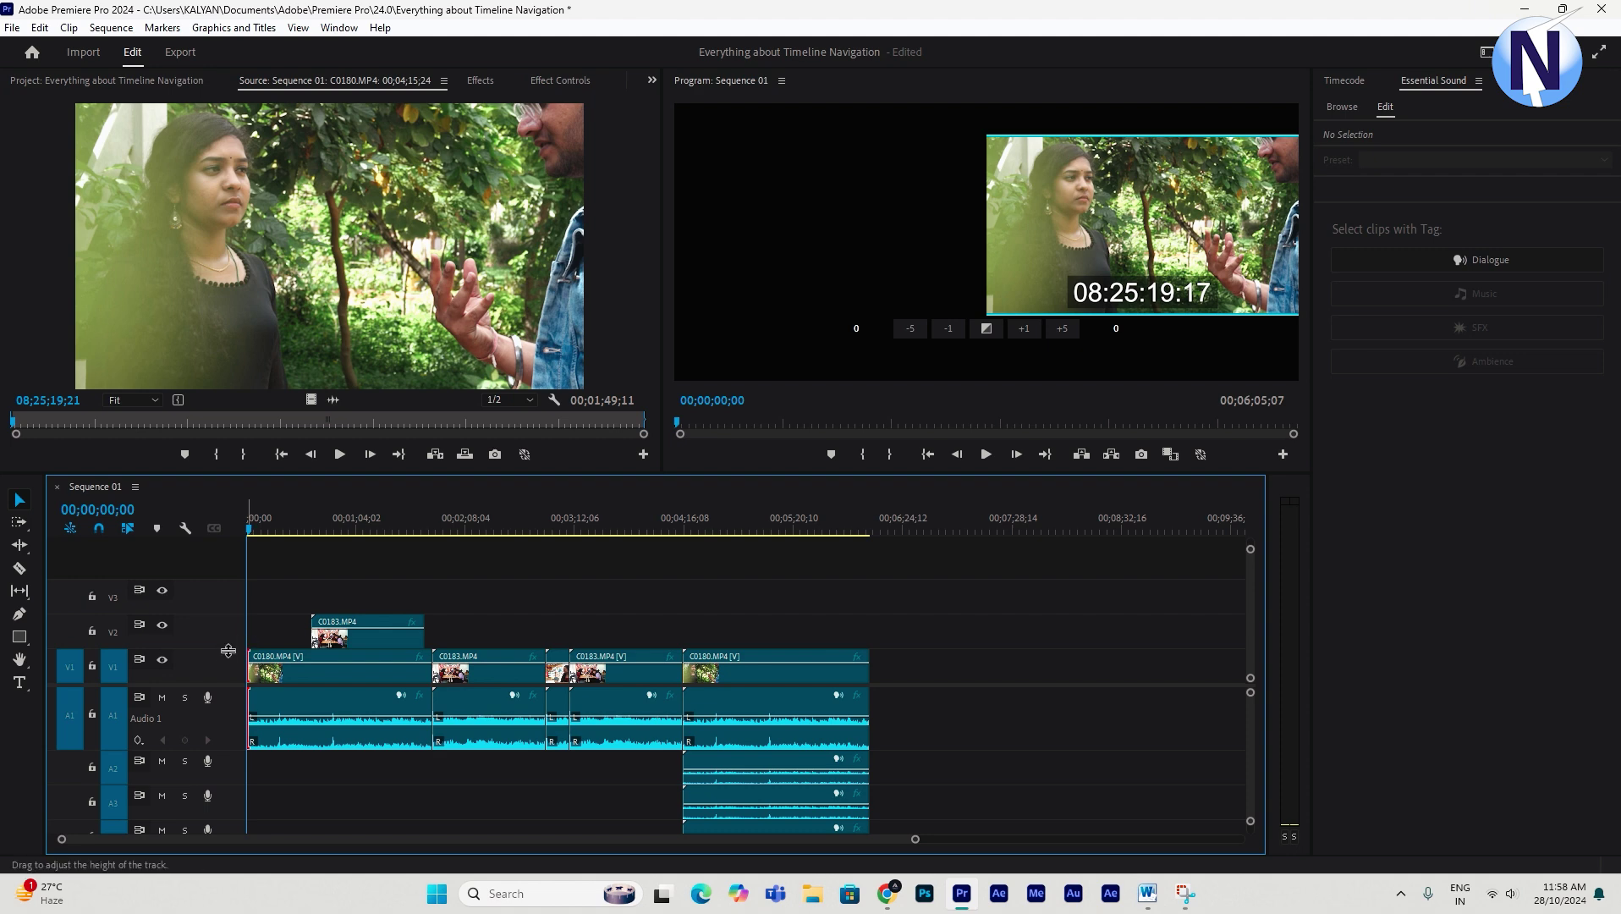
pyautogui.moveTo(228, 650); pyautogui.dragTo(238, 607)
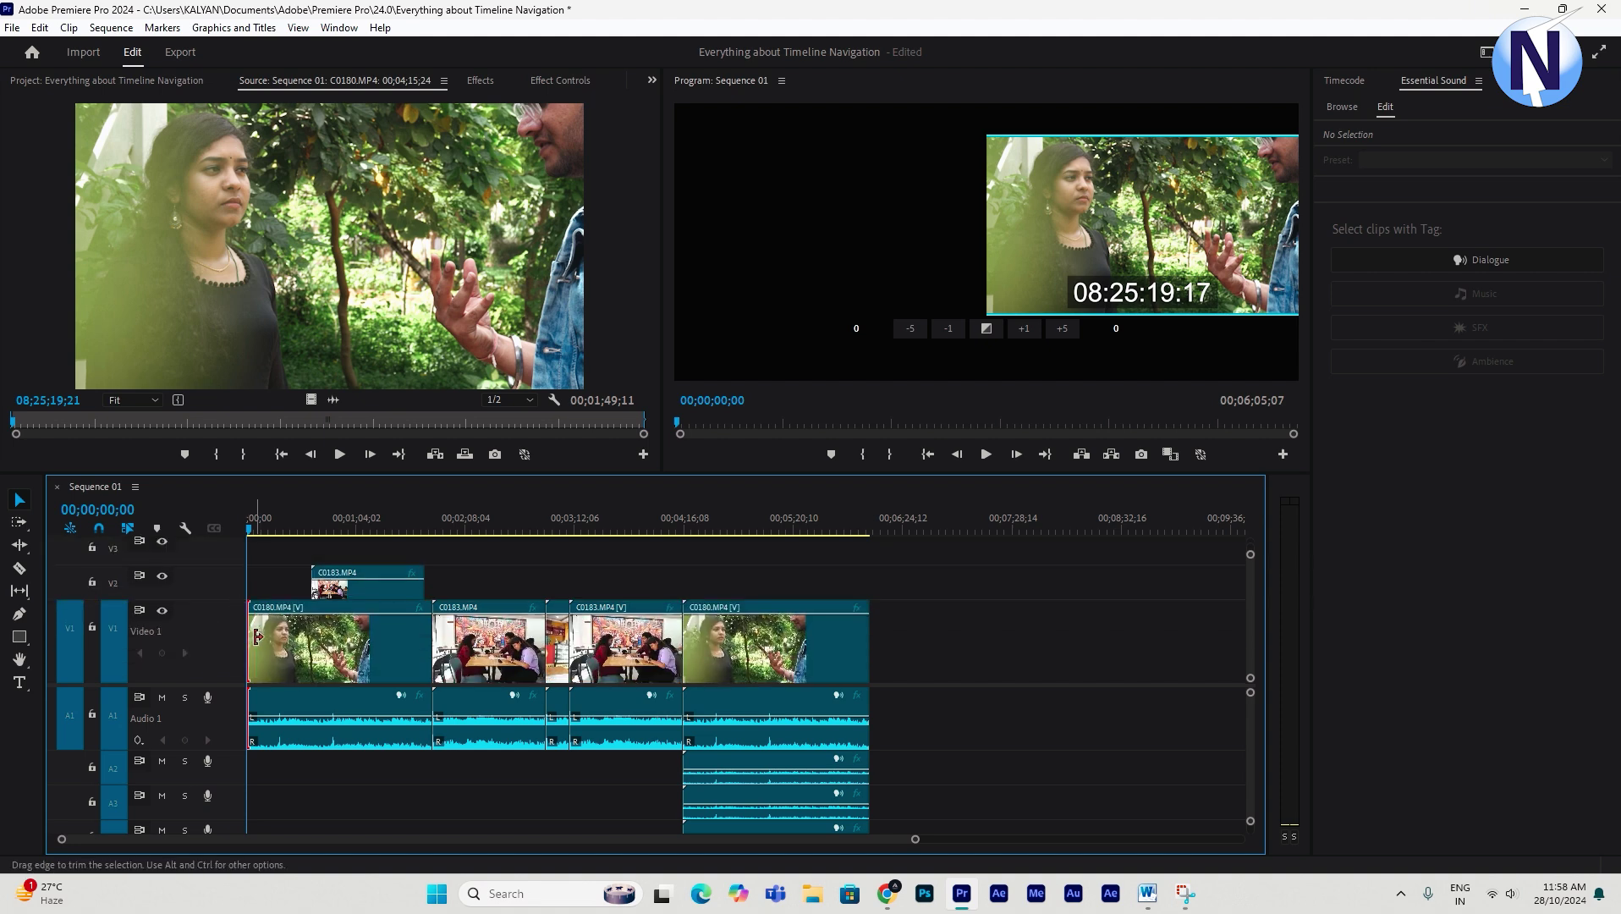
# Lock V1, collapse its track height back to minimum, and unlock it again.
pyautogui.click(92, 627)
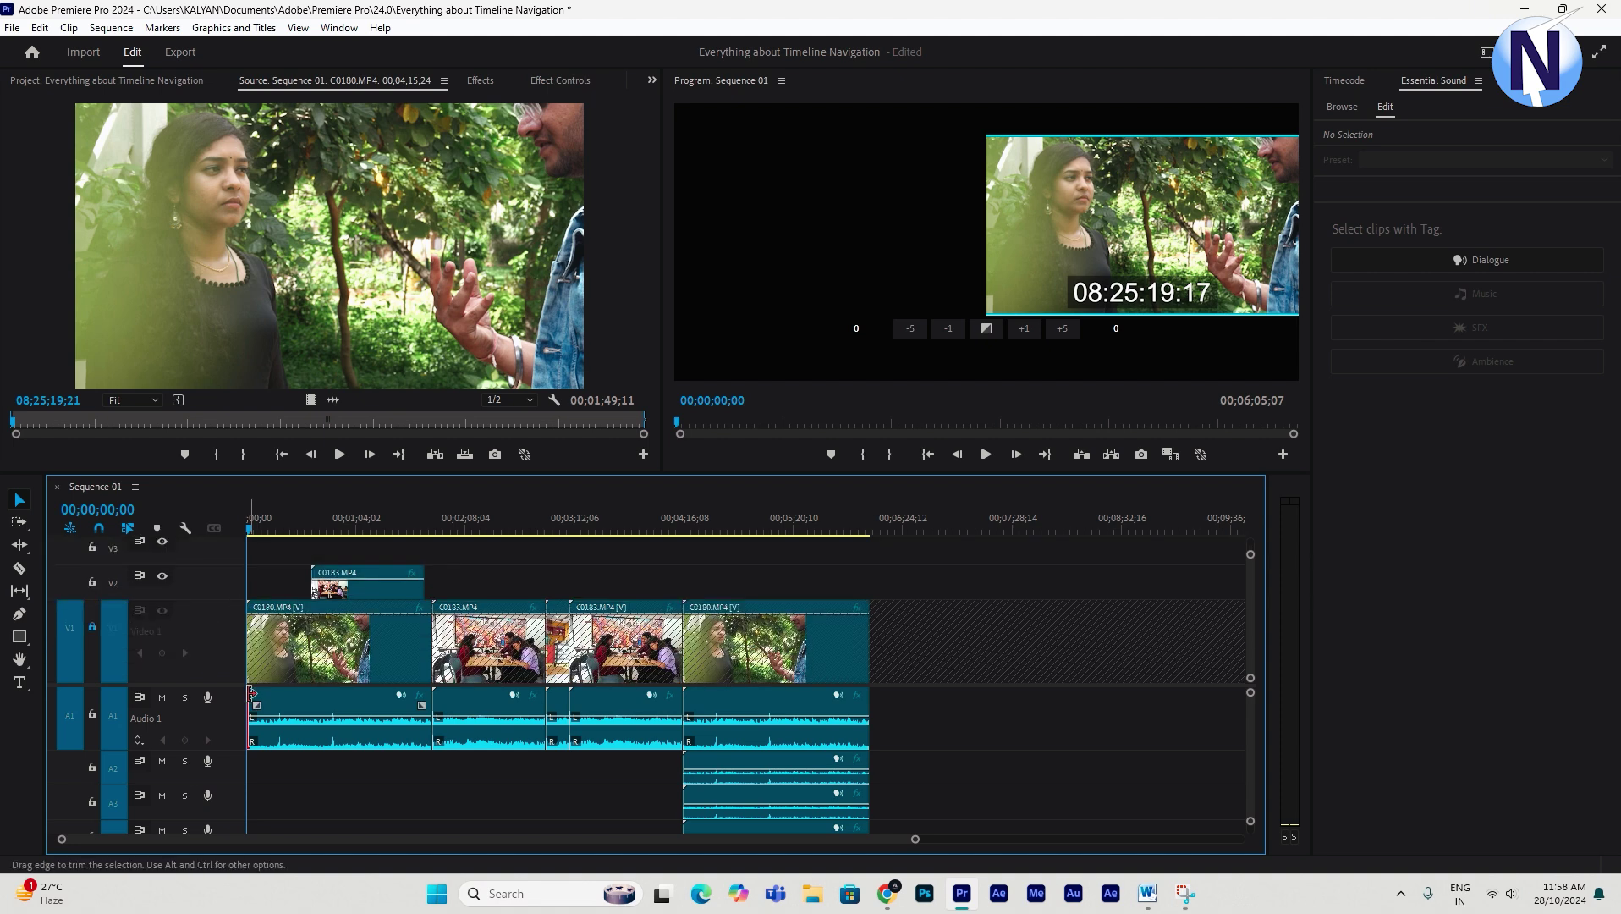
pyautogui.doubleClick(225, 624)
pyautogui.click(93, 666)
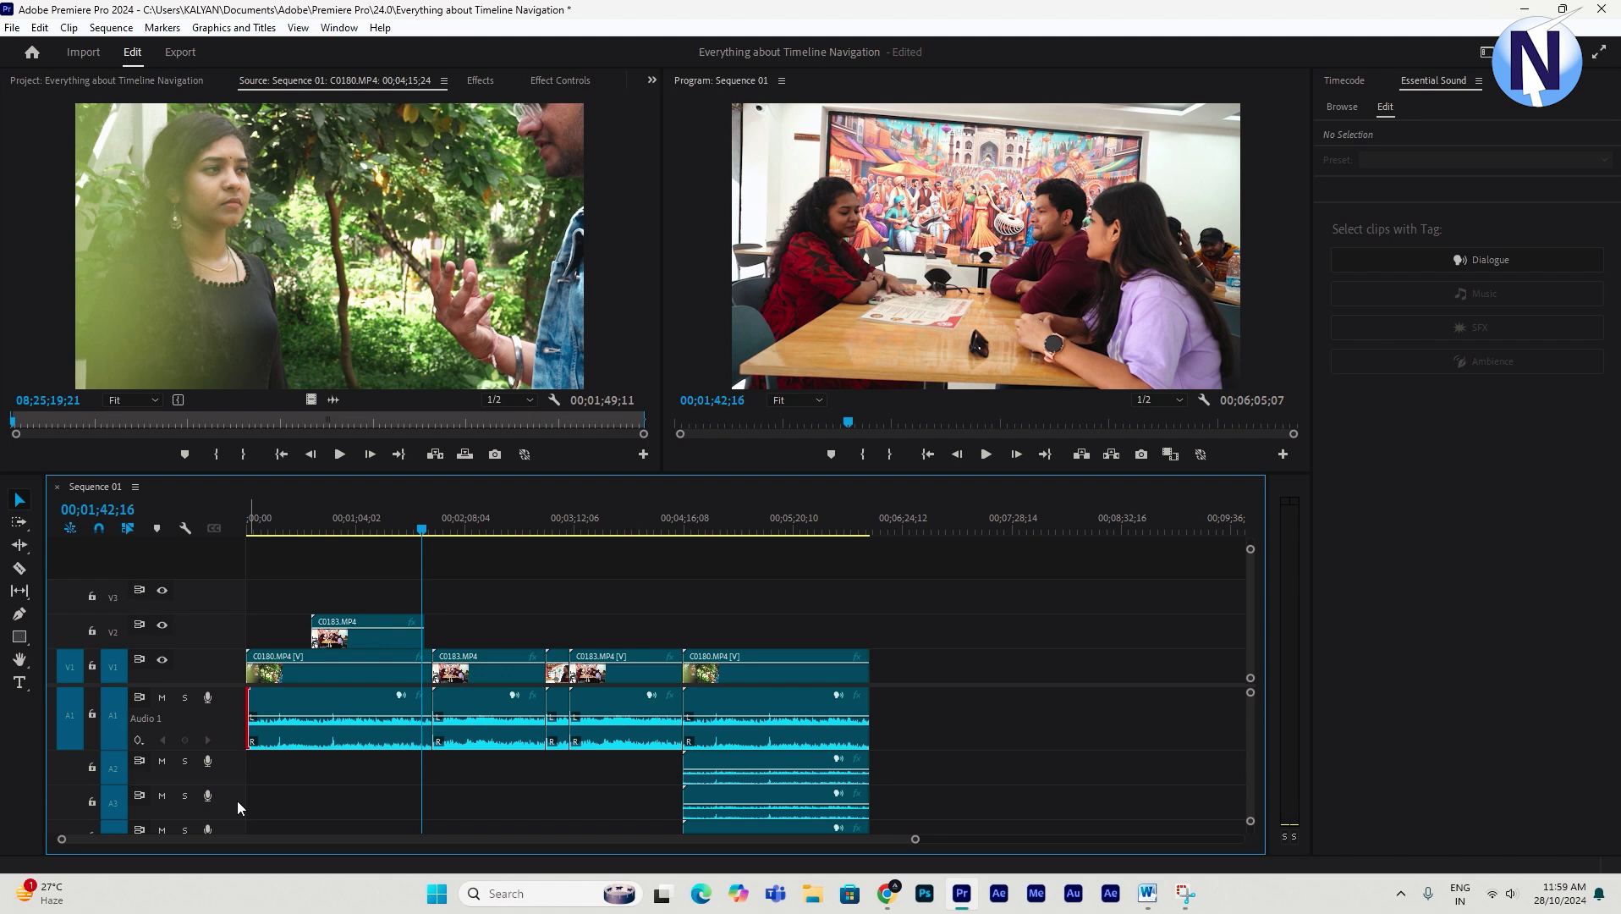
# Reduce the audio track heights until A1 to A4 all fit, and set the playhead to 00;05;03;08.
pyautogui.scroll(-2, 308, 767)
pyautogui.click(510, 783)
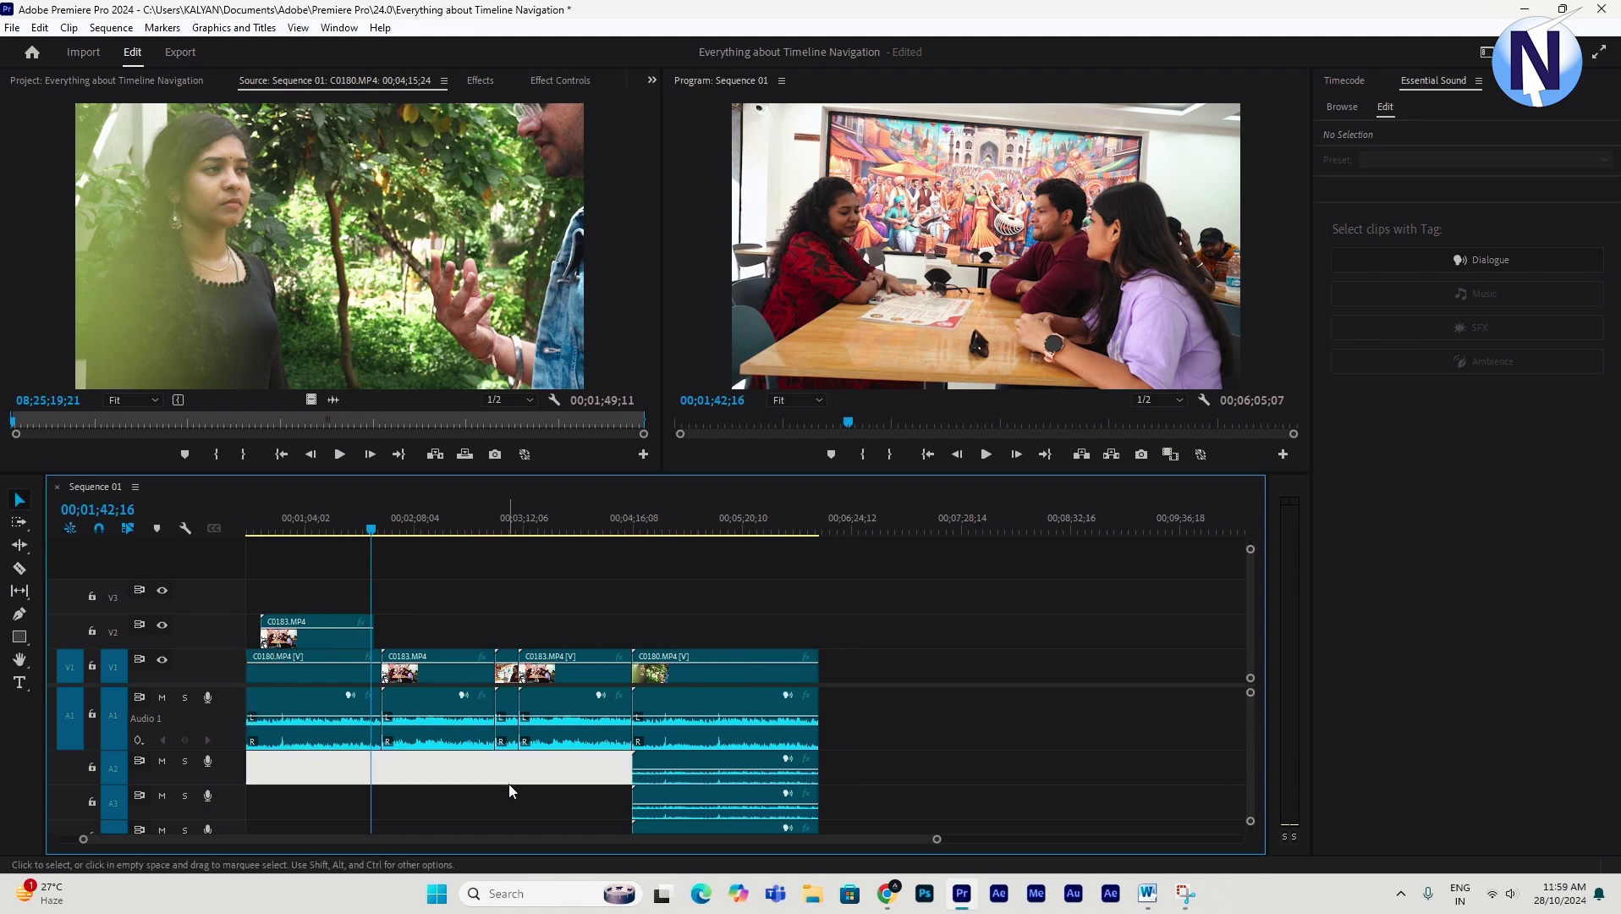
pyautogui.moveTo(1251, 820); pyautogui.dragTo(1203, 837)
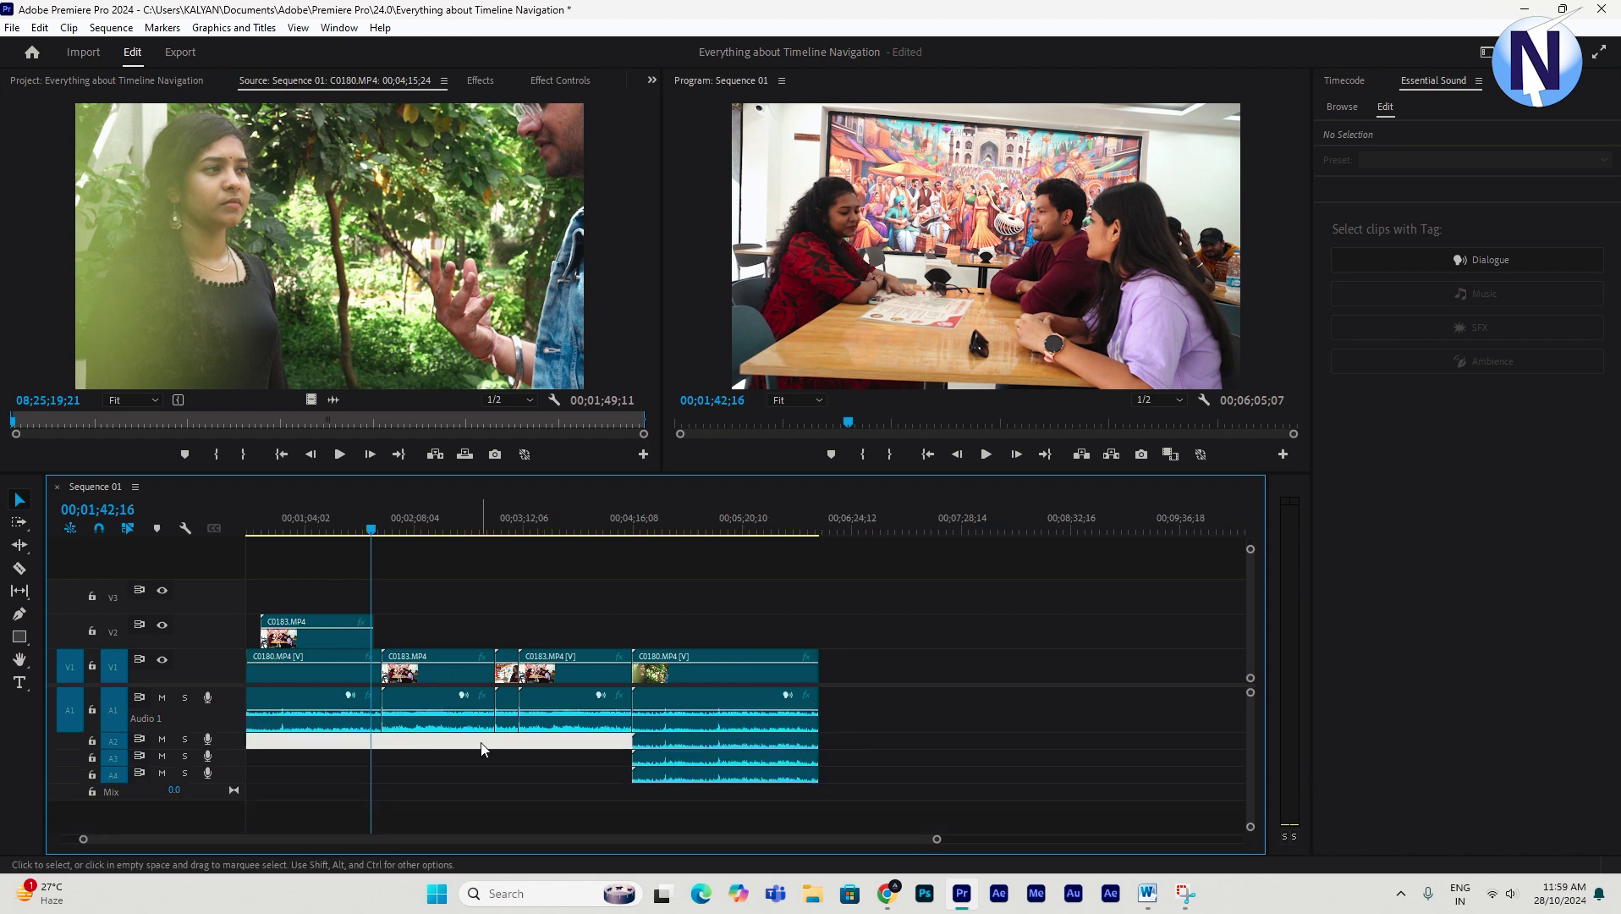
pyautogui.click(453, 774)
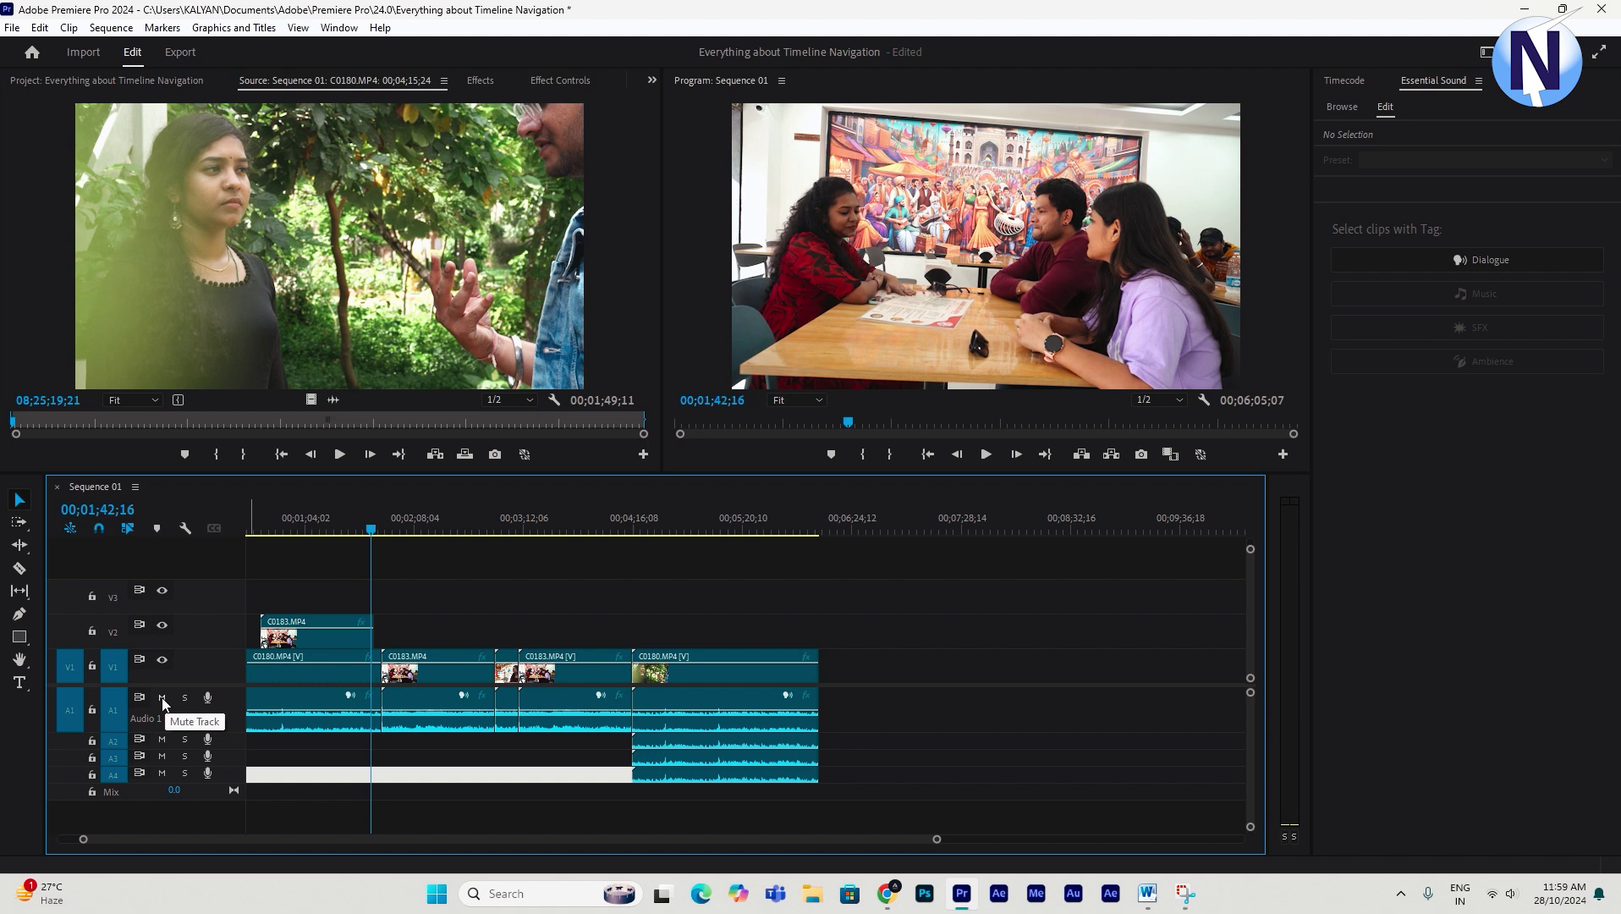
pyautogui.click(291, 528)
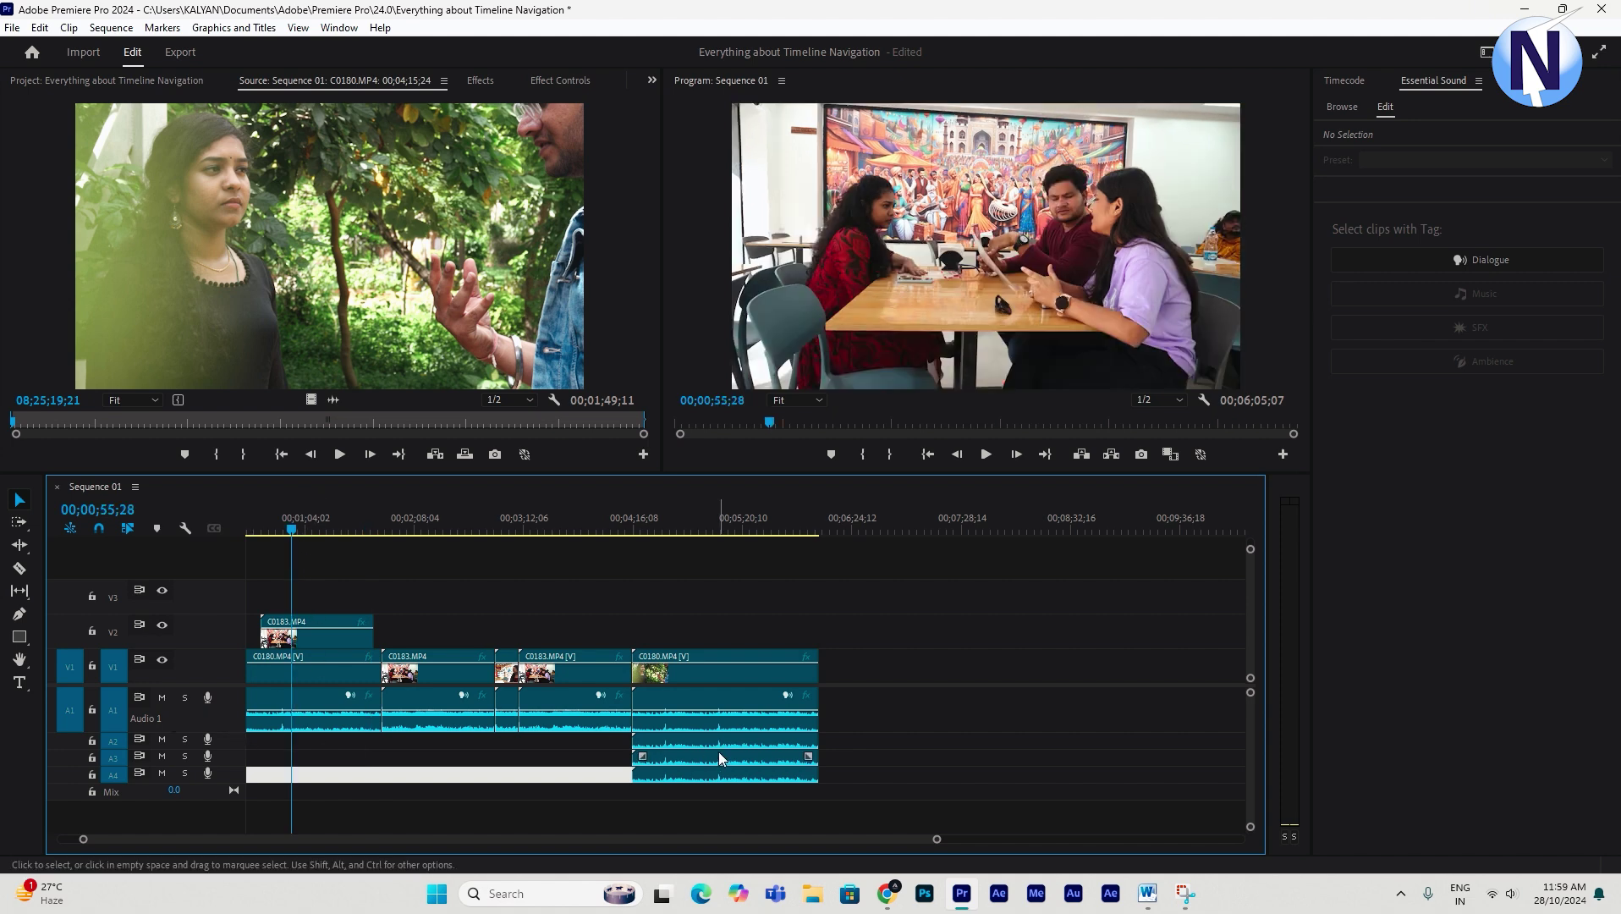
pyautogui.click(713, 528)
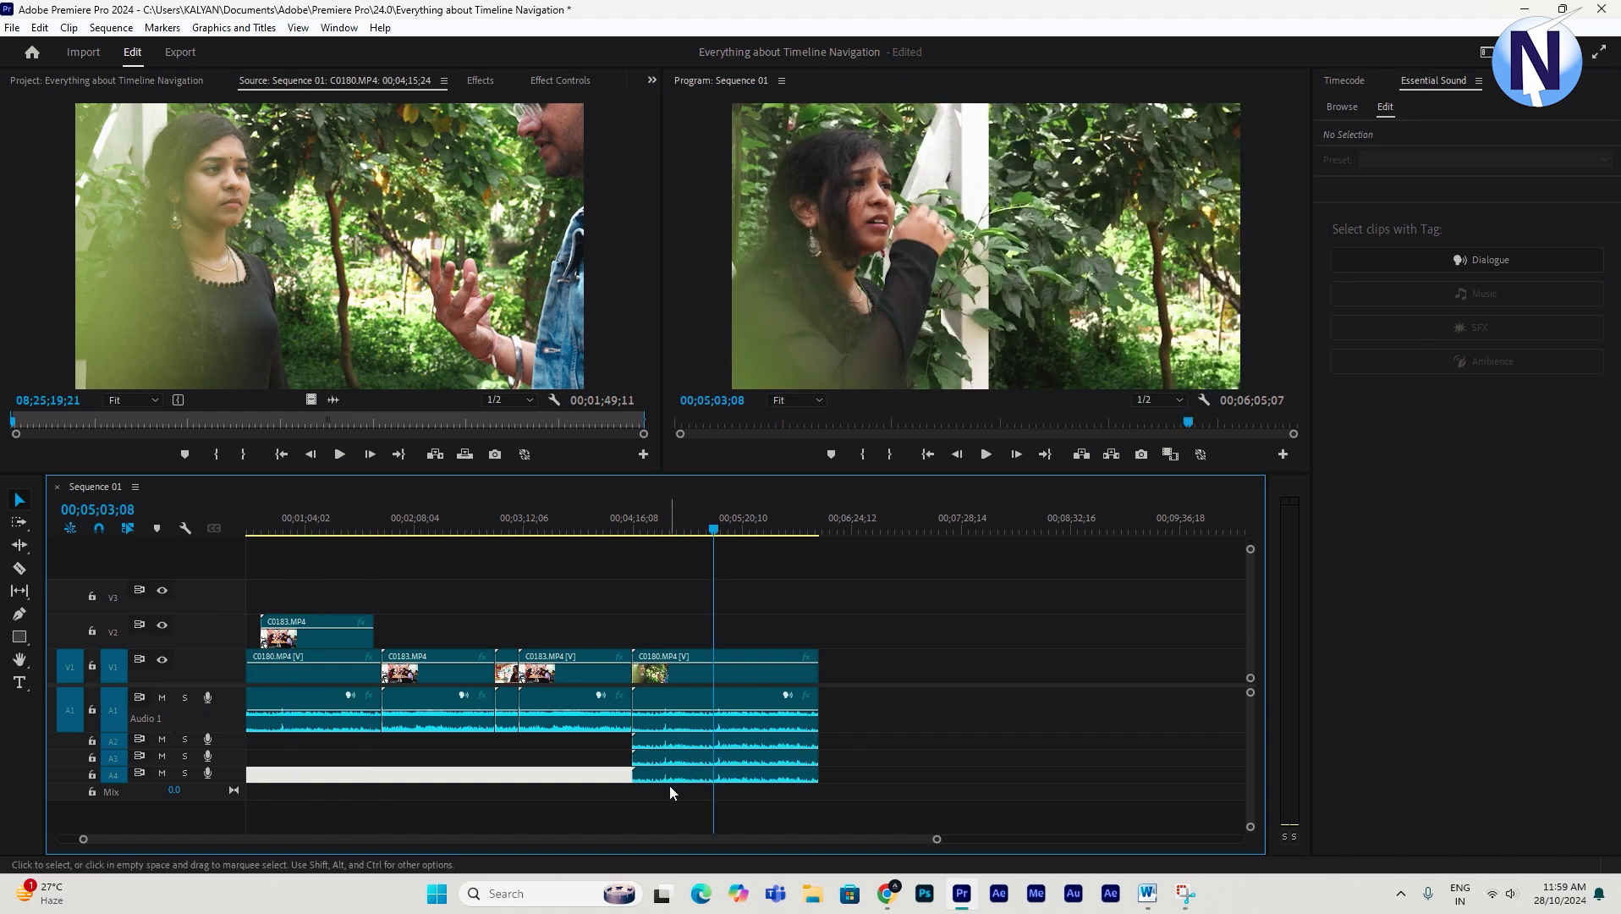
# Delete the C0180.MP4 audio clip on A4 and move the one on A3 onto A2, replacing the copy there.
pyautogui.click(671, 774)
pyautogui.press('Delete')
pyautogui.click(678, 762)
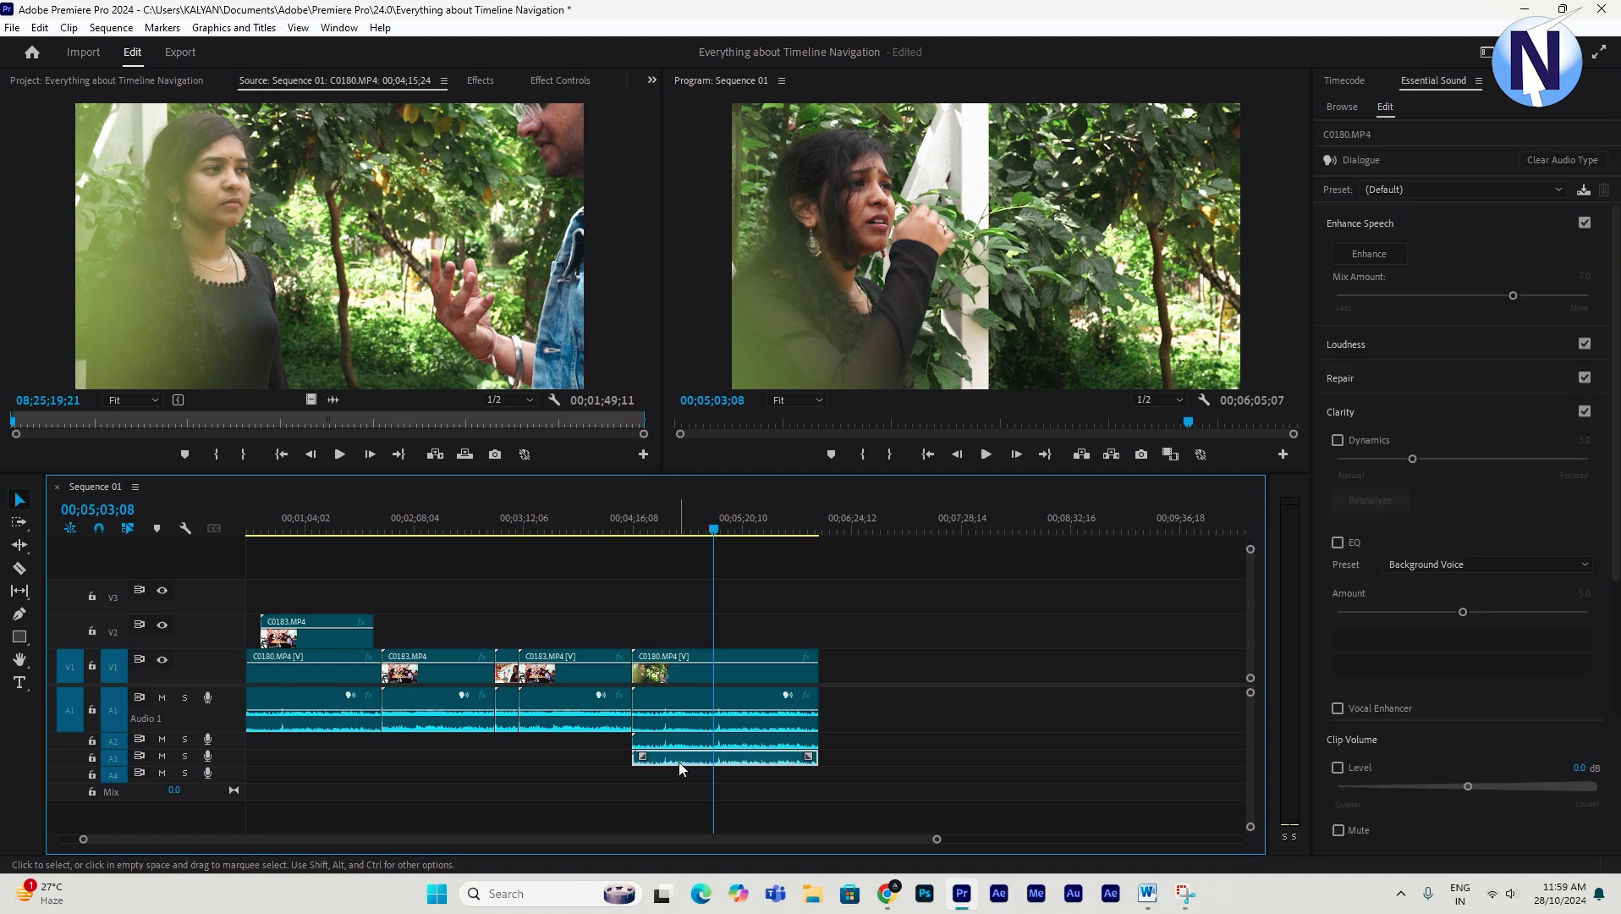
pyautogui.moveTo(678, 762)
pyautogui.mouseDown()
pyautogui.moveTo(665, 728)
pyautogui.moveTo(669, 745)
pyautogui.mouseUp()
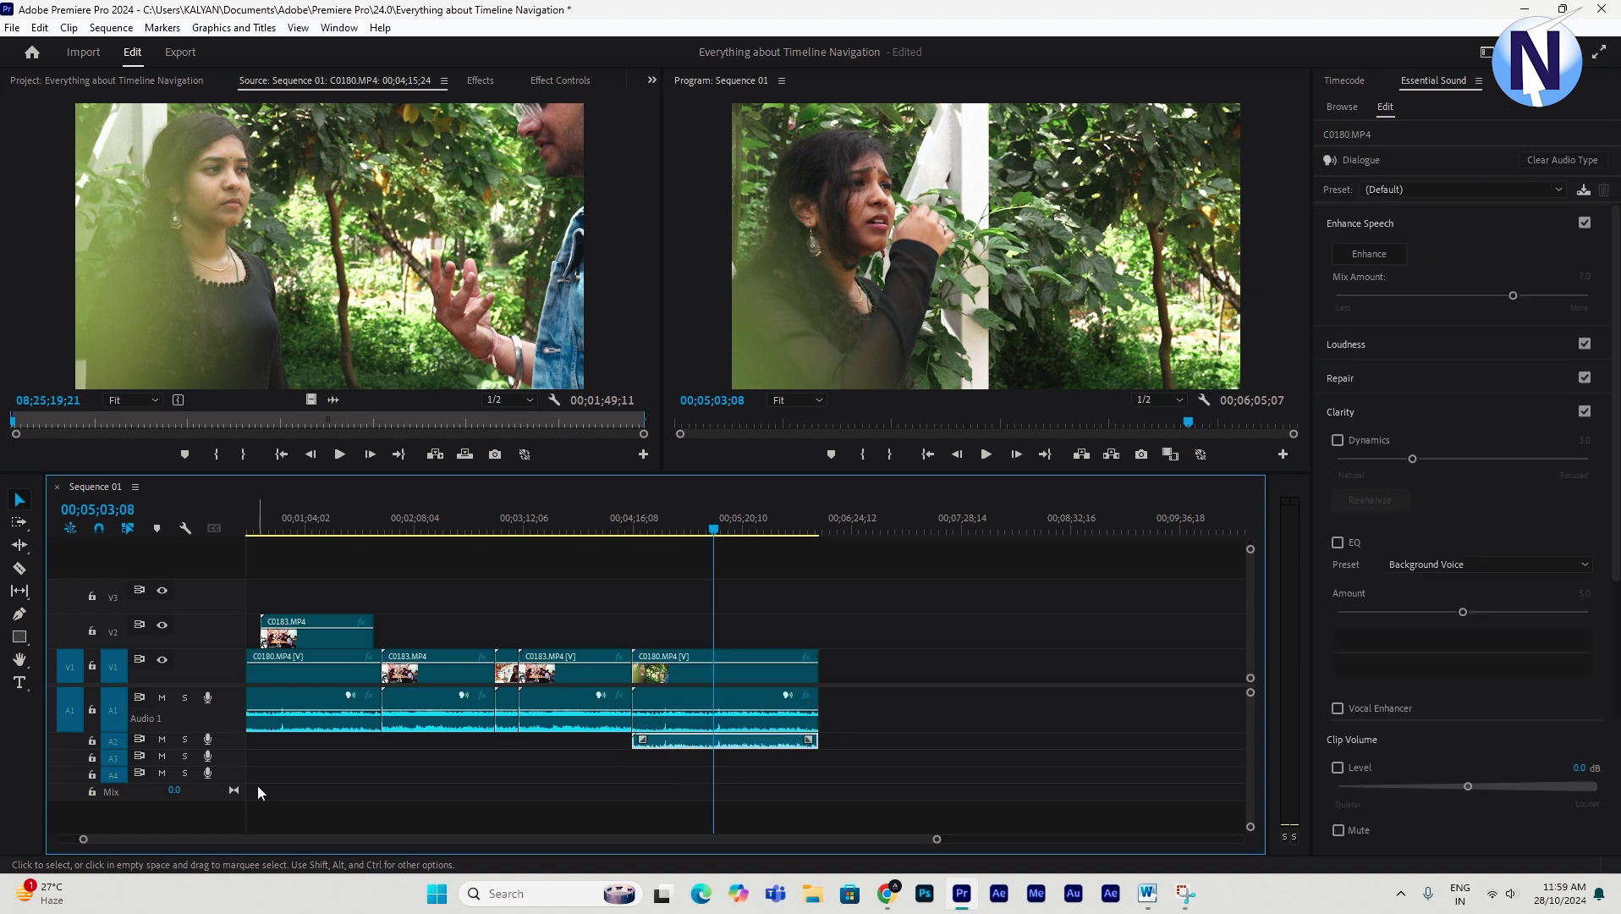
# Expand the A2 track and select only its audio clip.
pyautogui.doubleClick(232, 744)
pyautogui.click(698, 759)
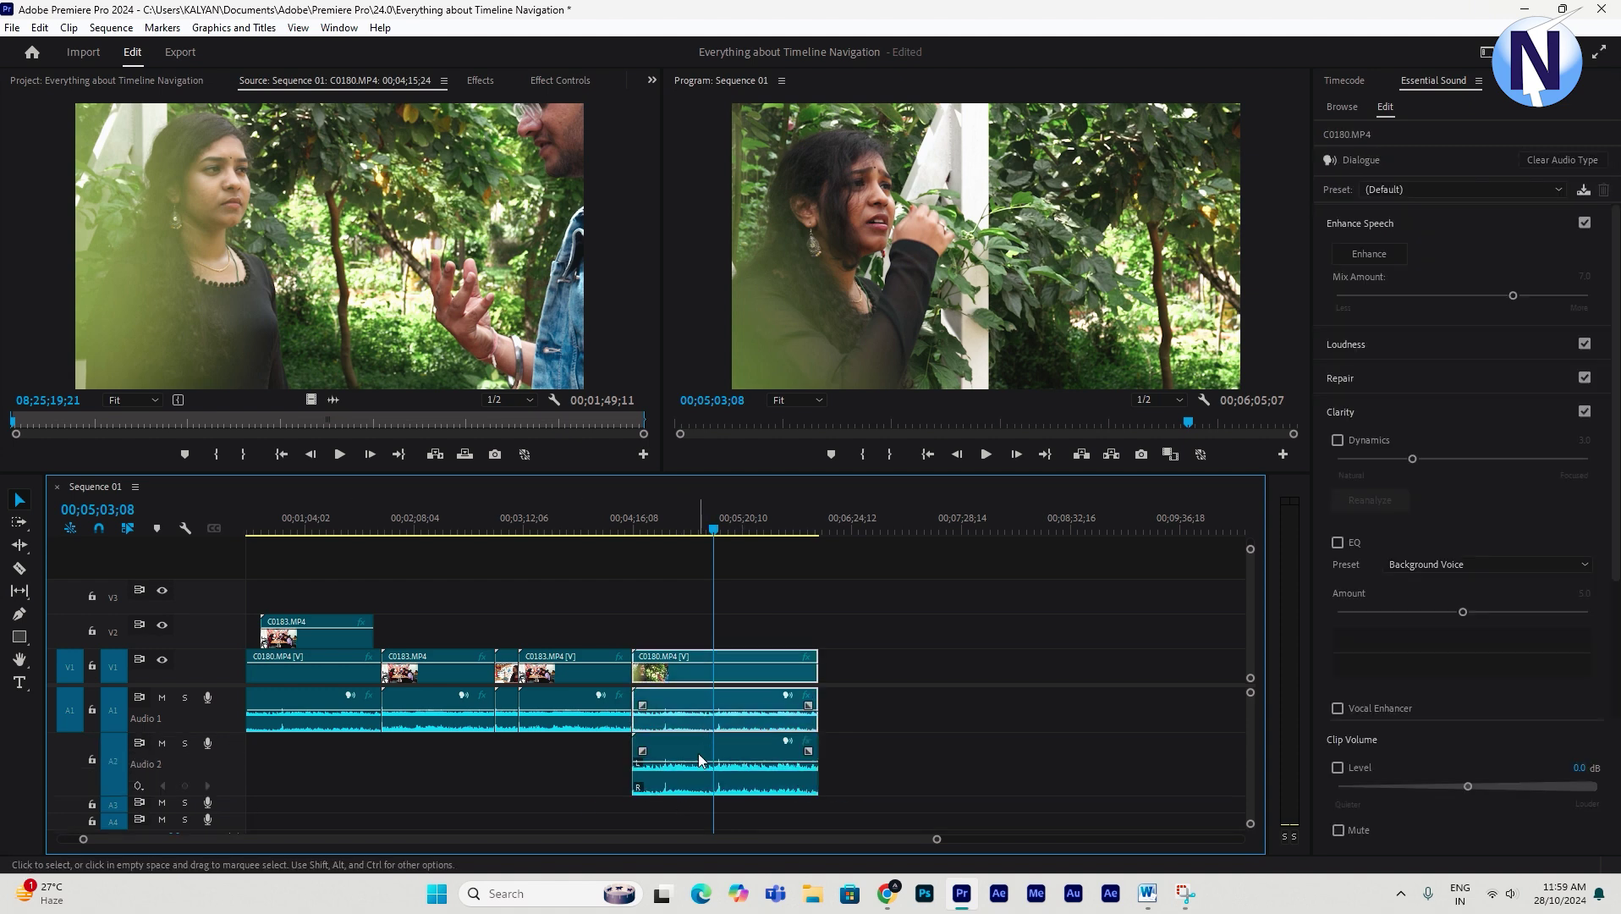
pyautogui.keyDown('alt'); pyautogui.keyDown('shift'); pyautogui.click(698, 754); pyautogui.keyUp('shift'); pyautogui.keyUp('alt')
pyautogui.keyDown('alt'); pyautogui.click(698, 770); pyautogui.keyUp('alt')
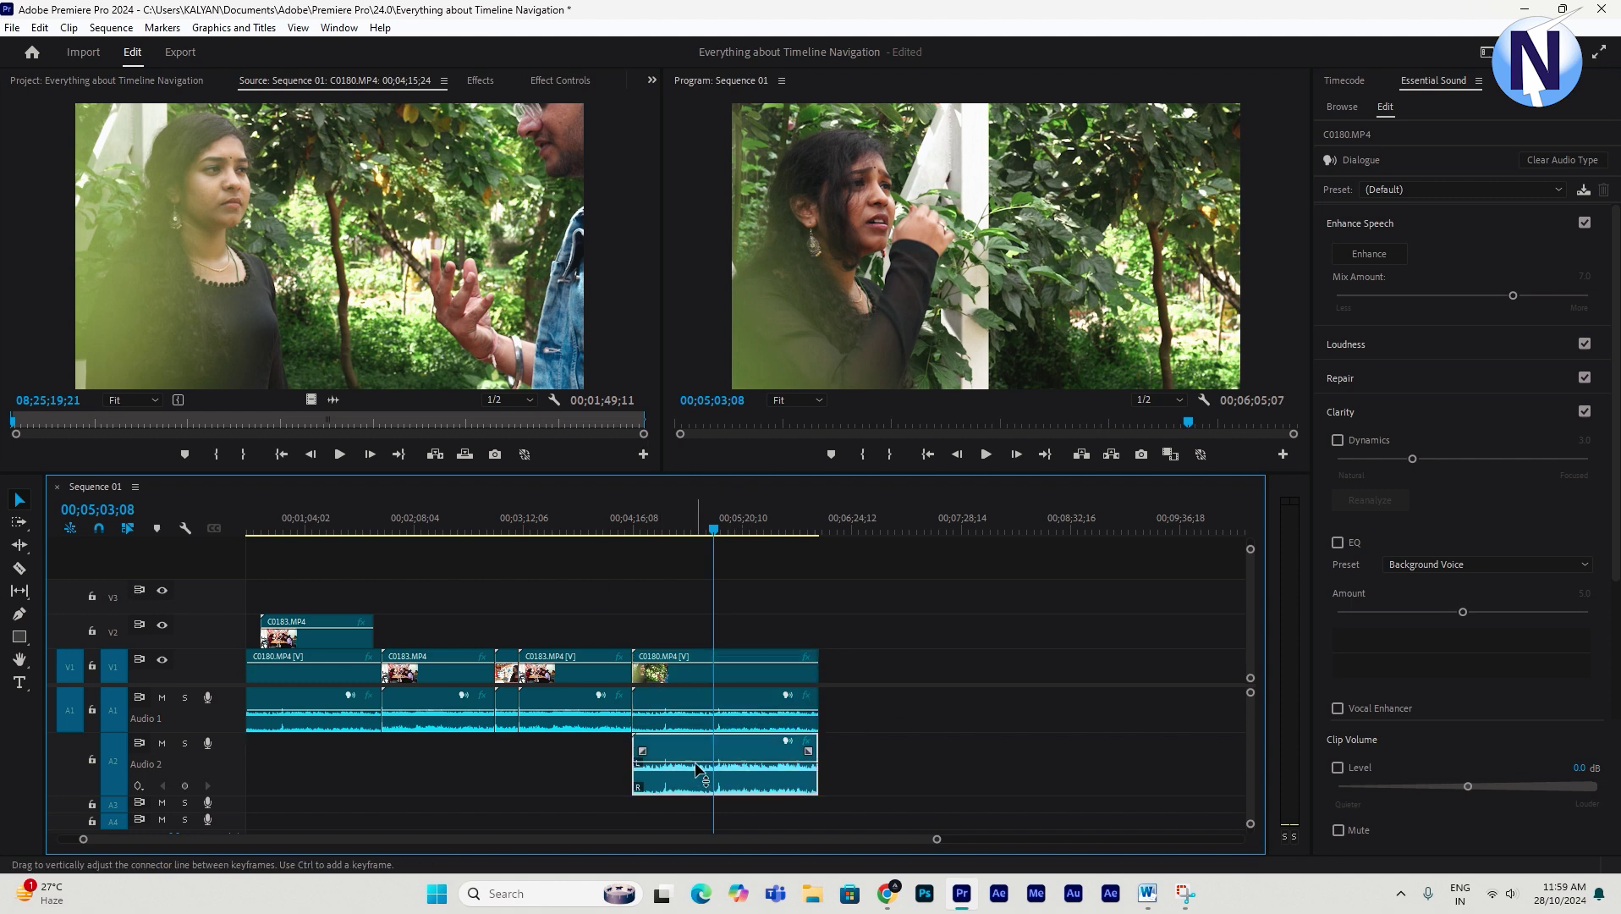
# Mute A1, play the sequence briefly to hear only A2, and unmute A1.
pyautogui.click(162, 697)
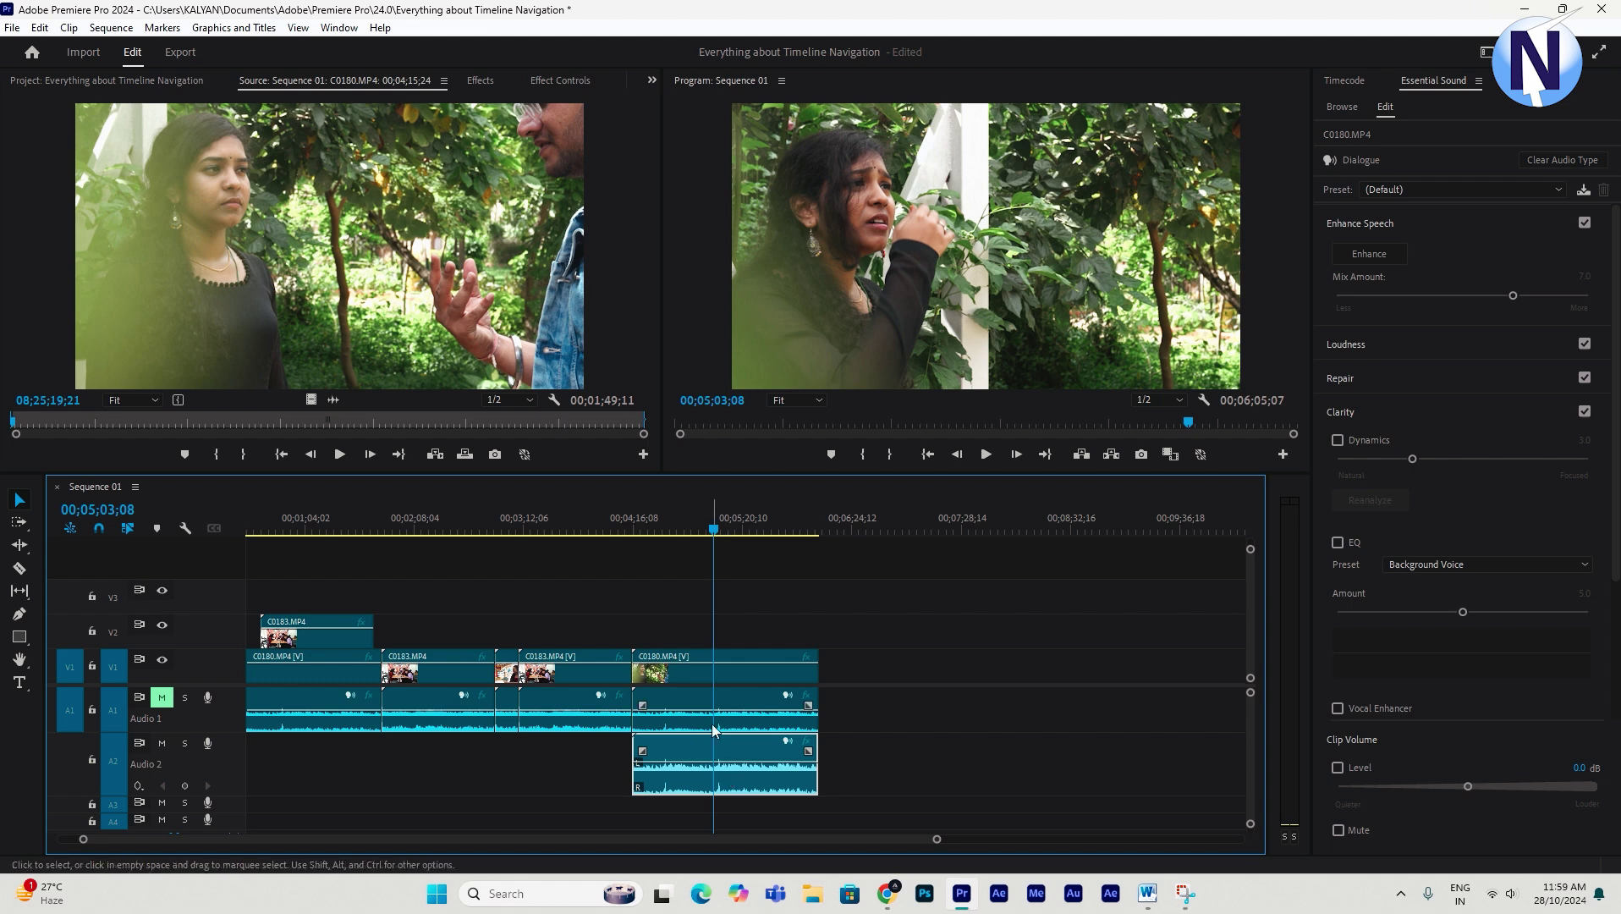
pyautogui.press('space')
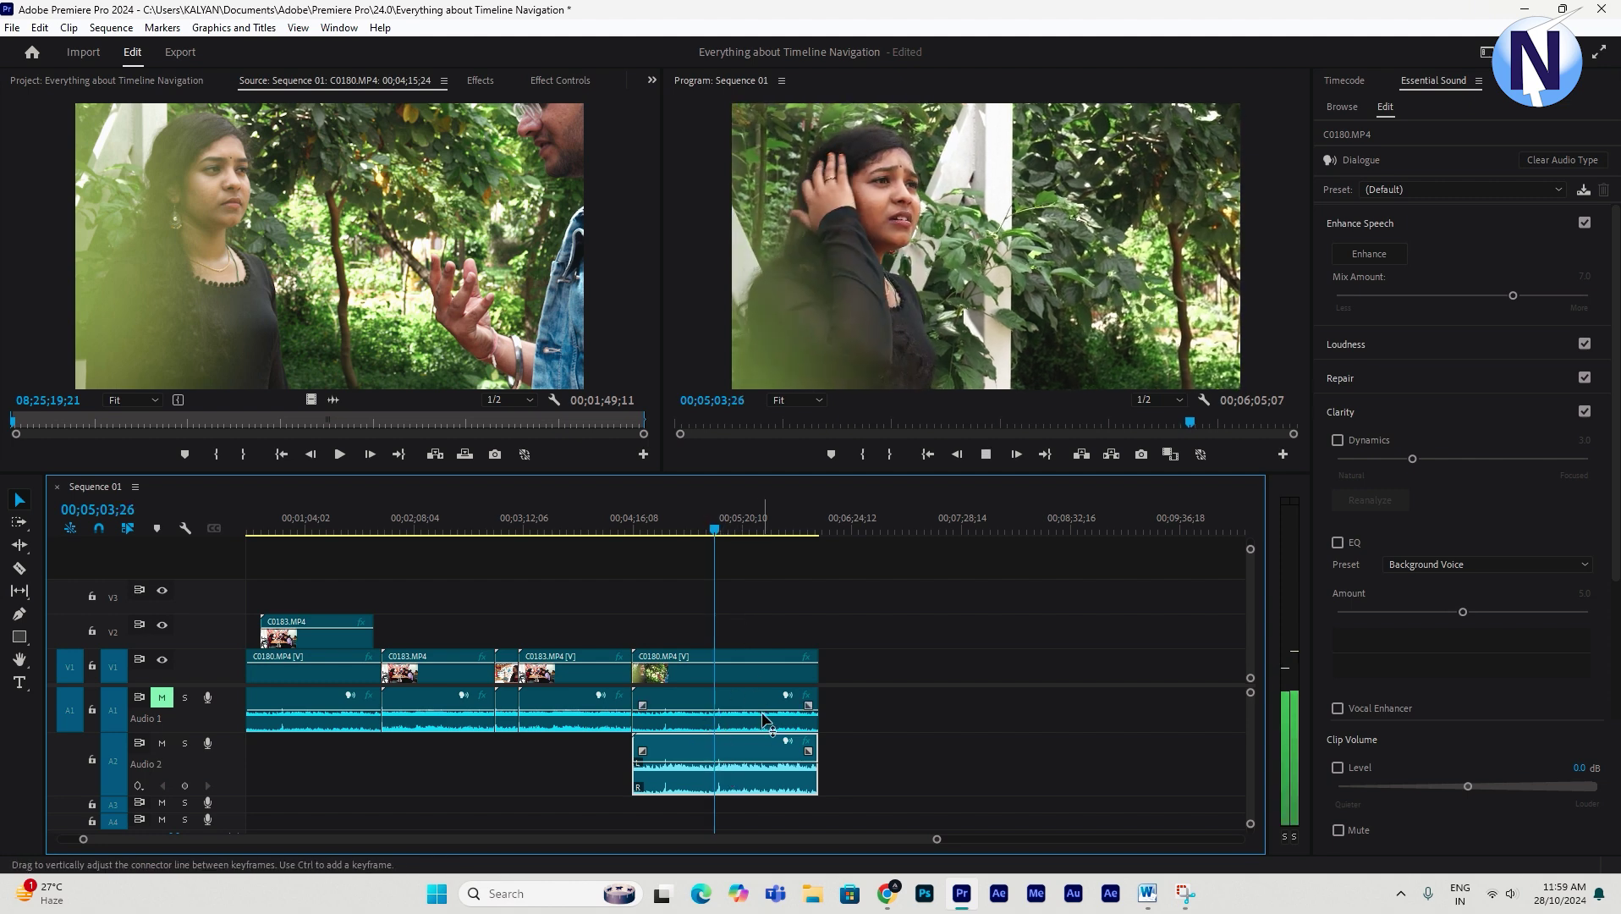
pyautogui.press('space')
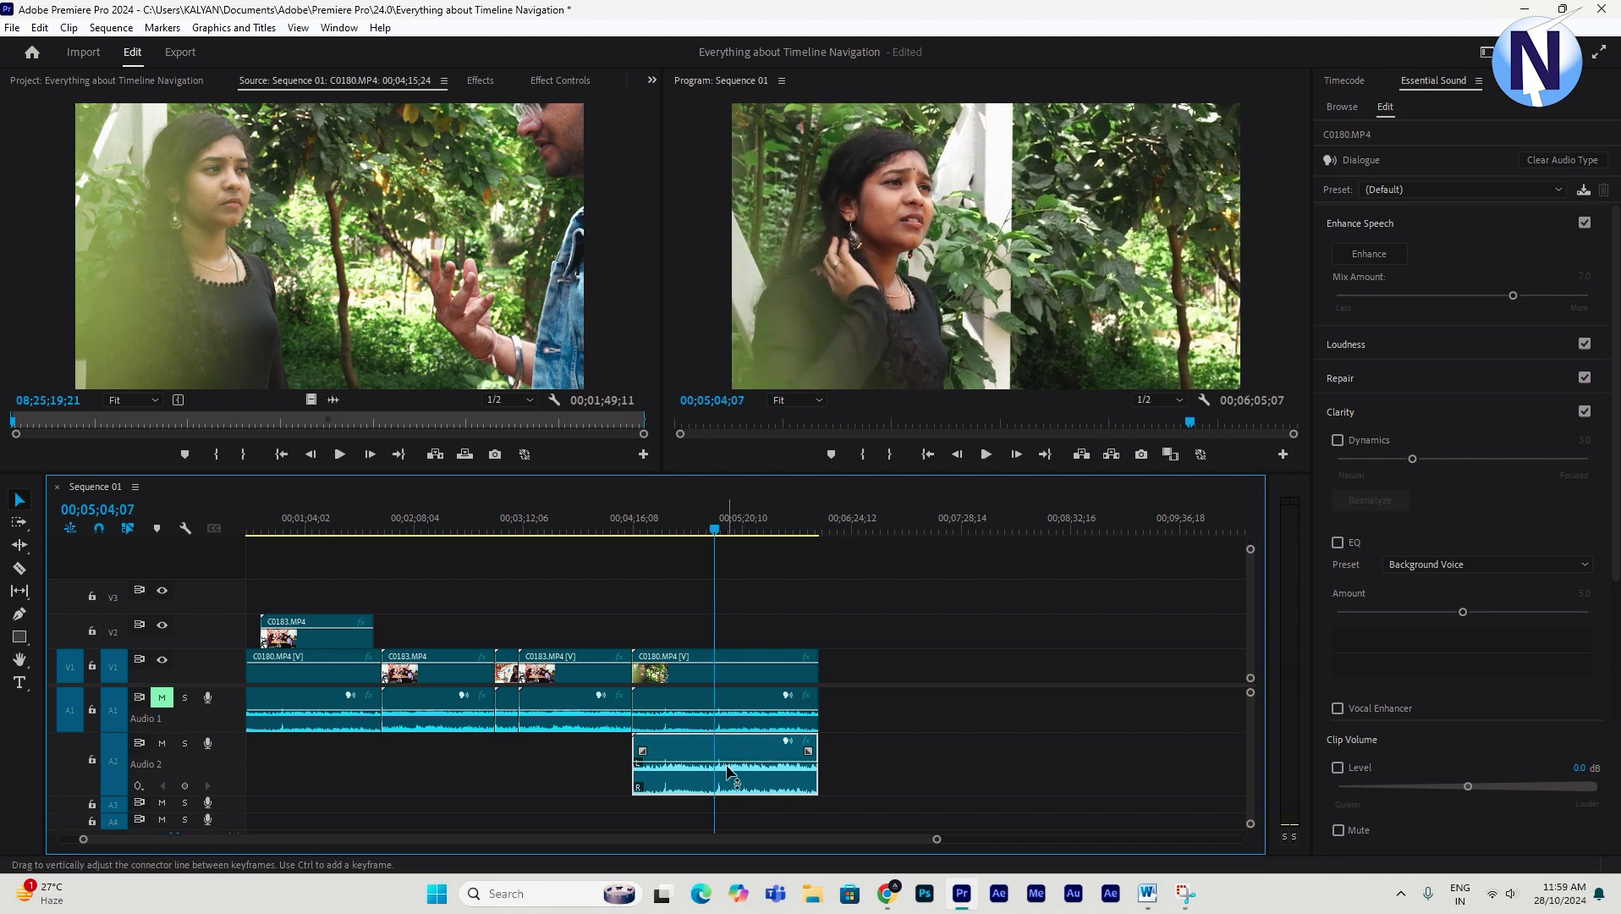
pyautogui.click(162, 697)
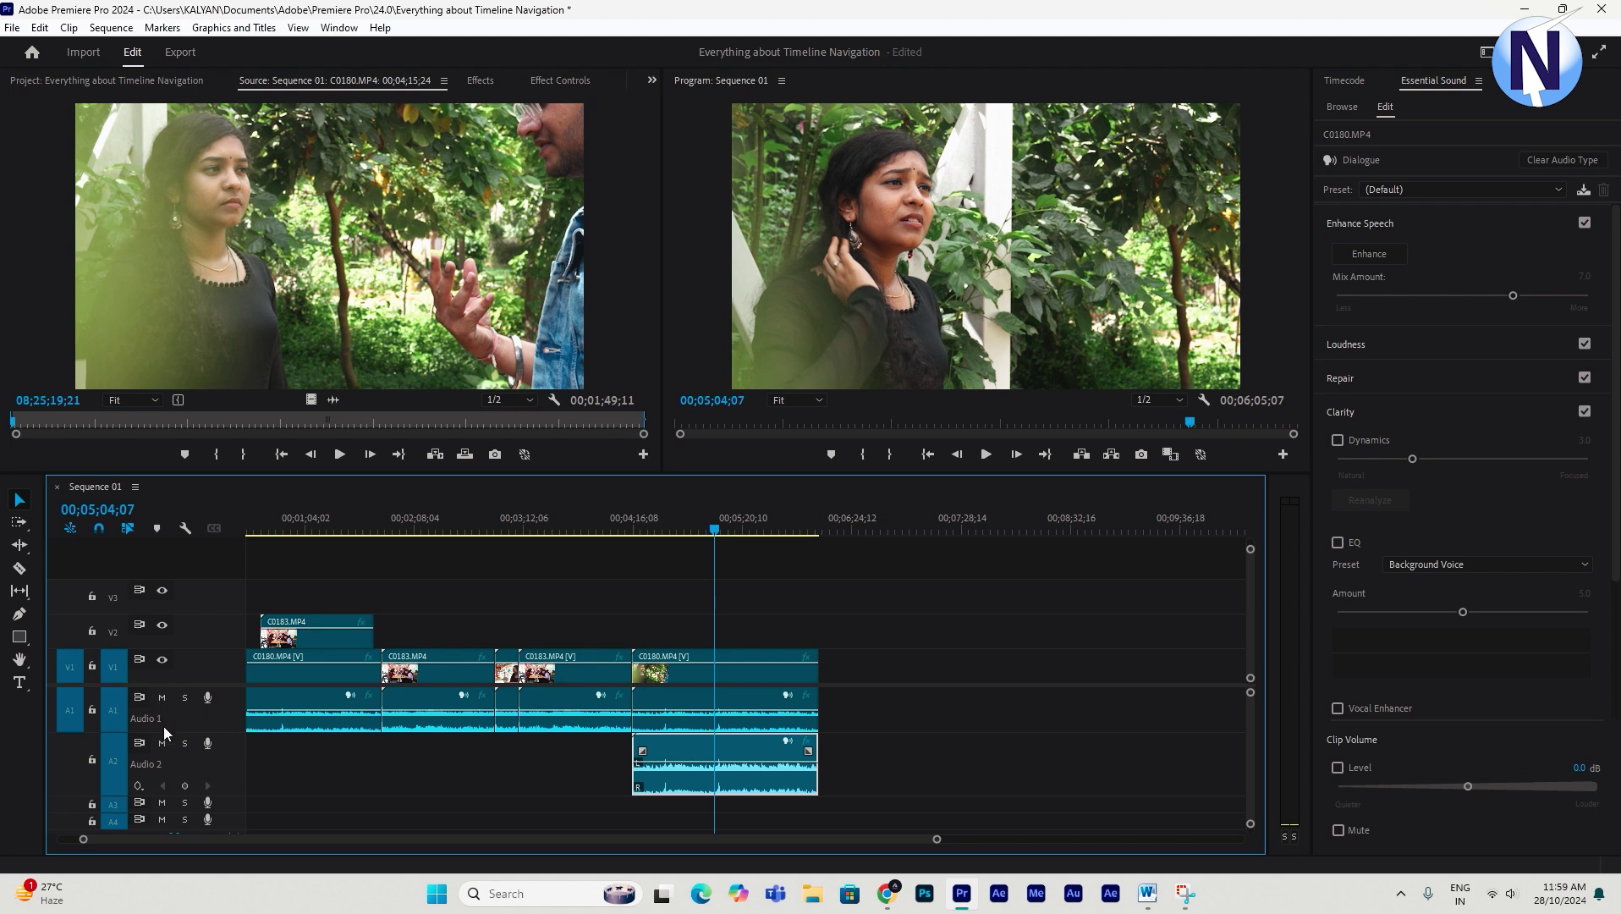
# Mute A2, select the last V1 clip with its A1 audio, and move the playhead to about 00;04;33;29.
pyautogui.click(163, 745)
pyautogui.click(701, 713)
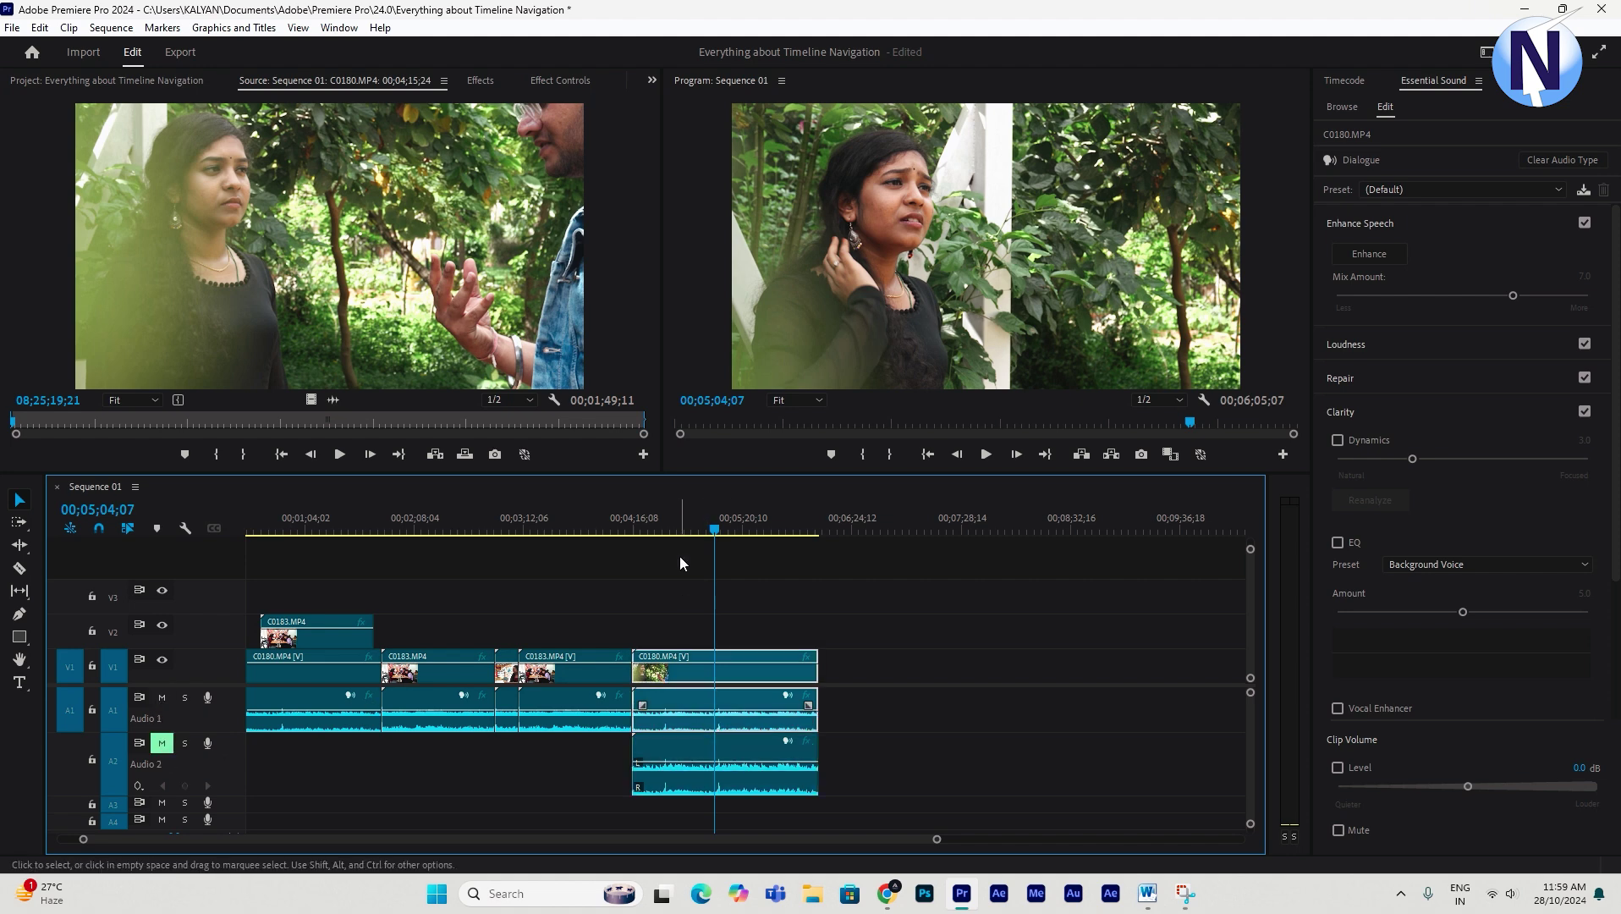
pyautogui.moveTo(679, 531); pyautogui.dragTo(664, 534)
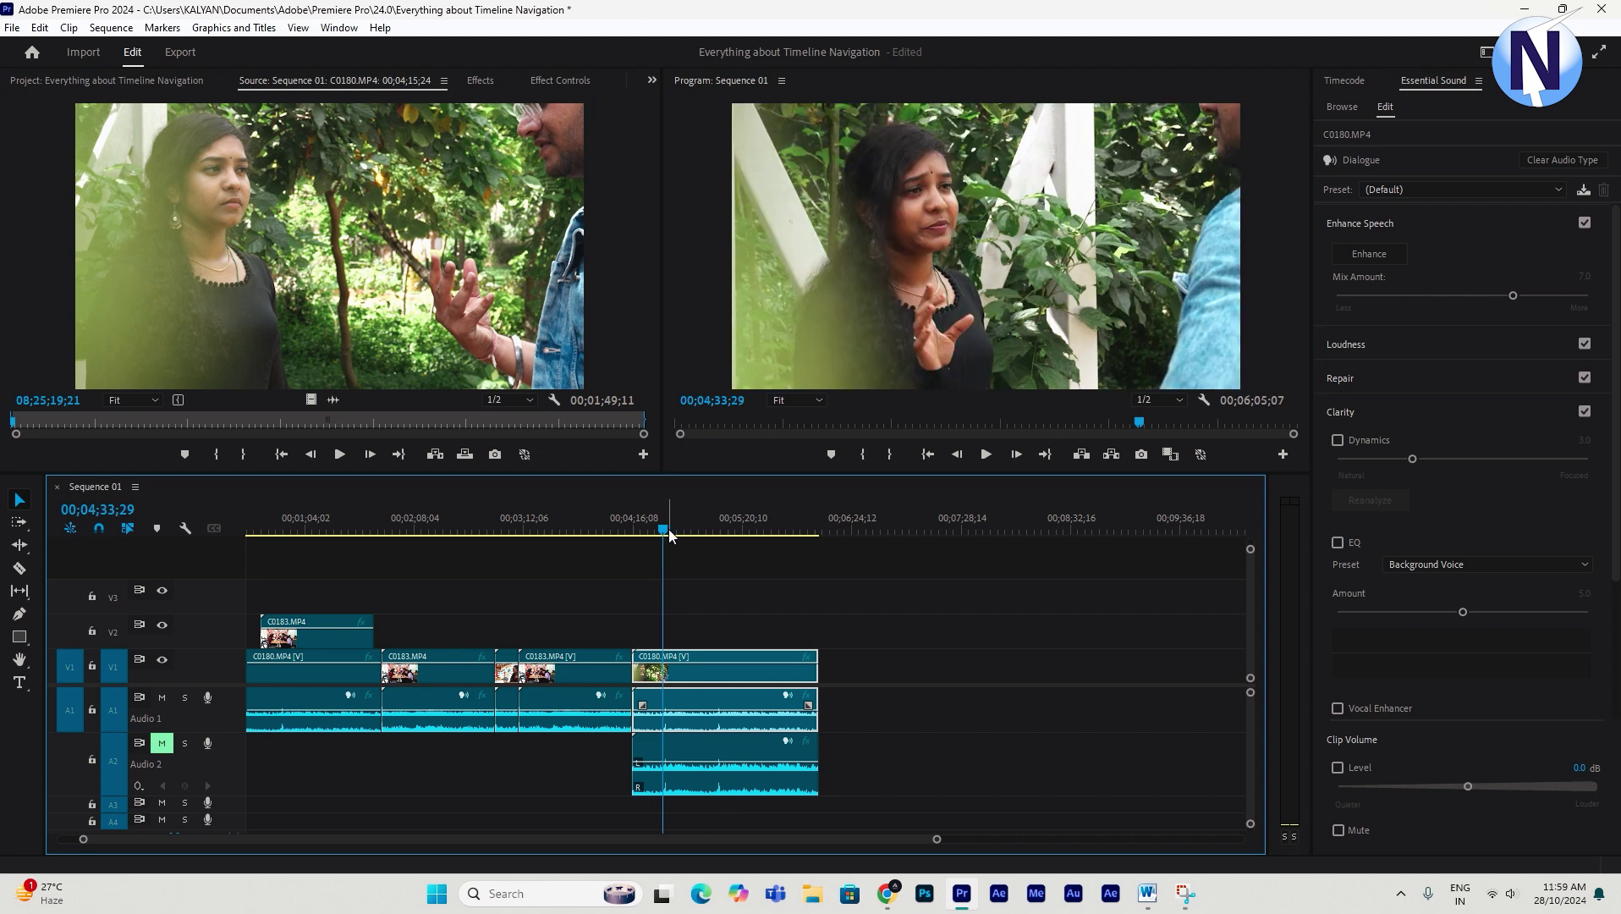
# Zoom the timeline in and out horizontally to examine the last clips in detail and the whole sequence.
pyautogui.hscroll(3, 1121, 820)
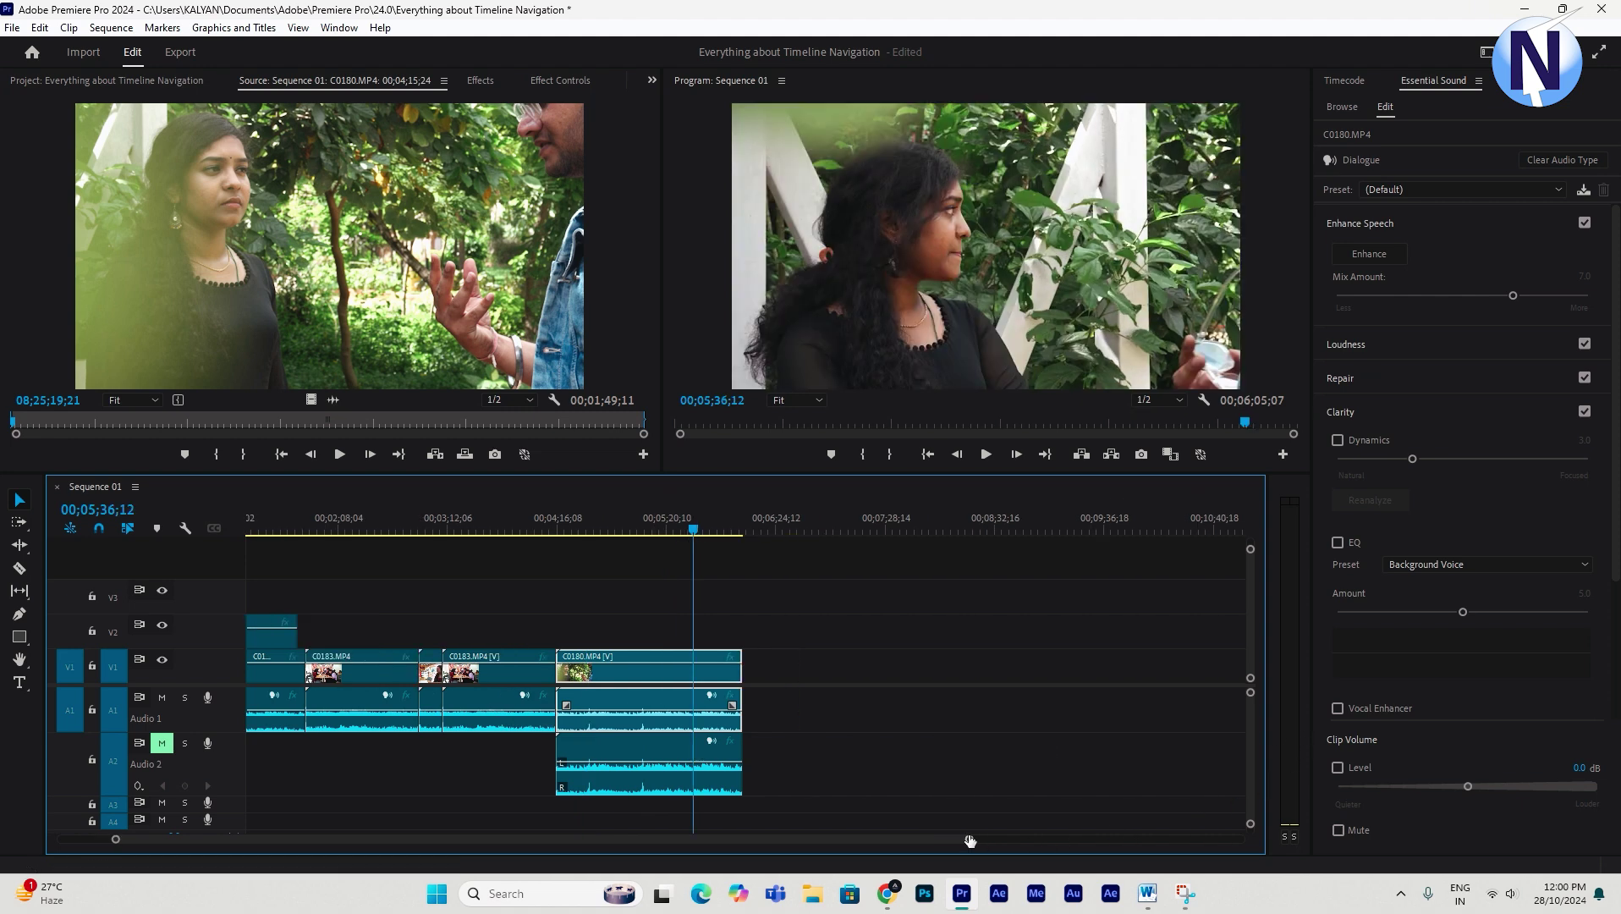
pyautogui.moveTo(966, 839); pyautogui.dragTo(497, 840)
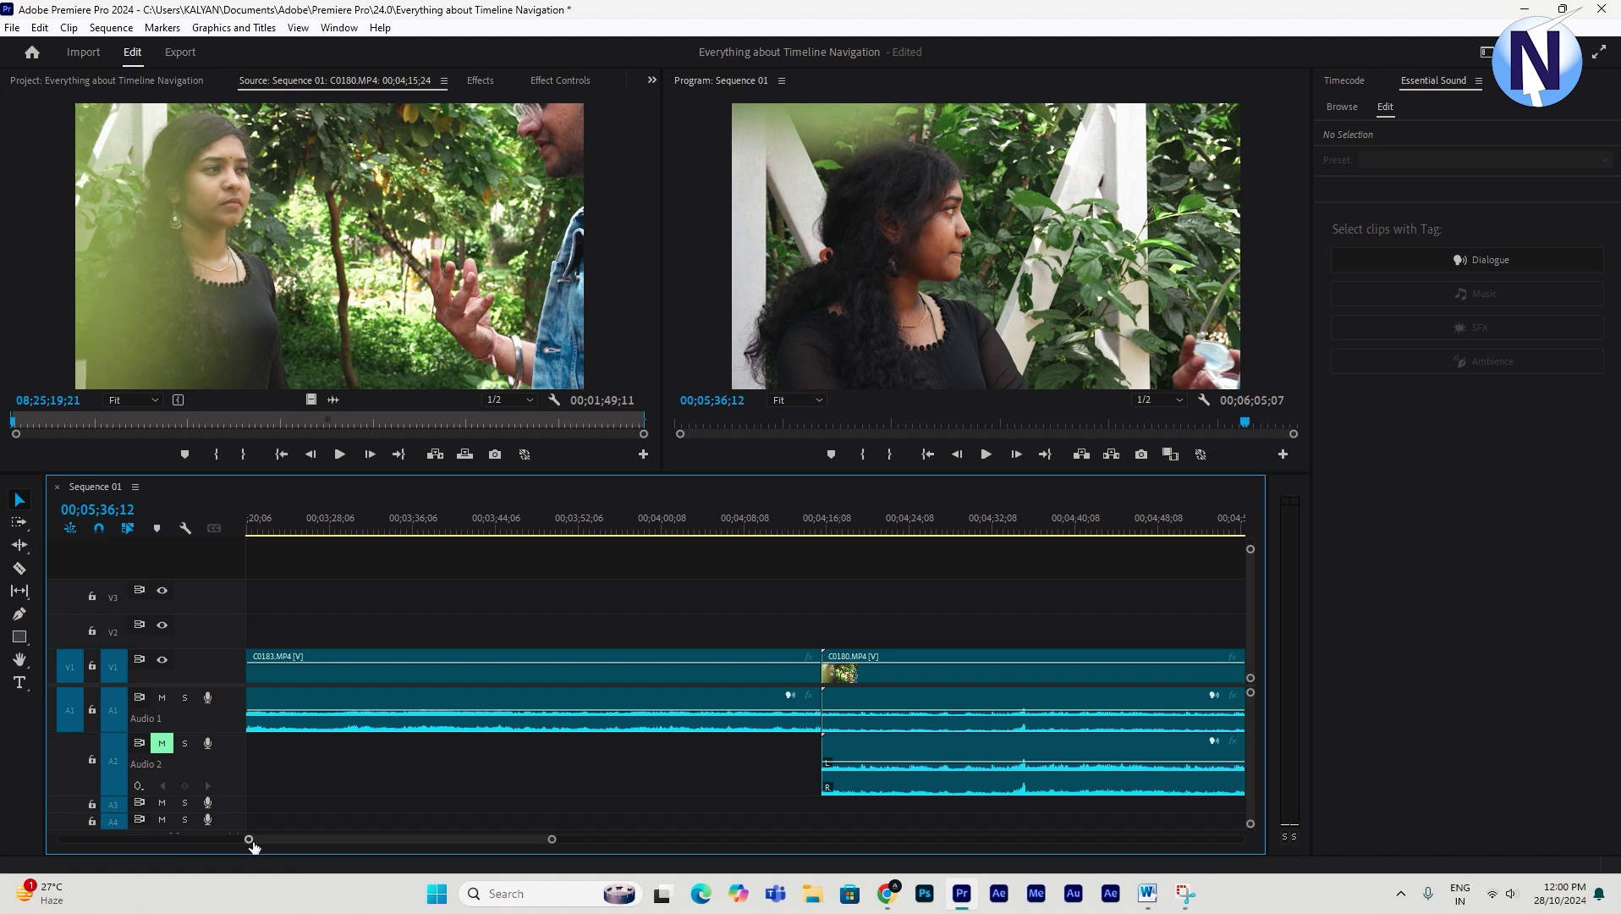
pyautogui.scroll(-8, 656, 647)
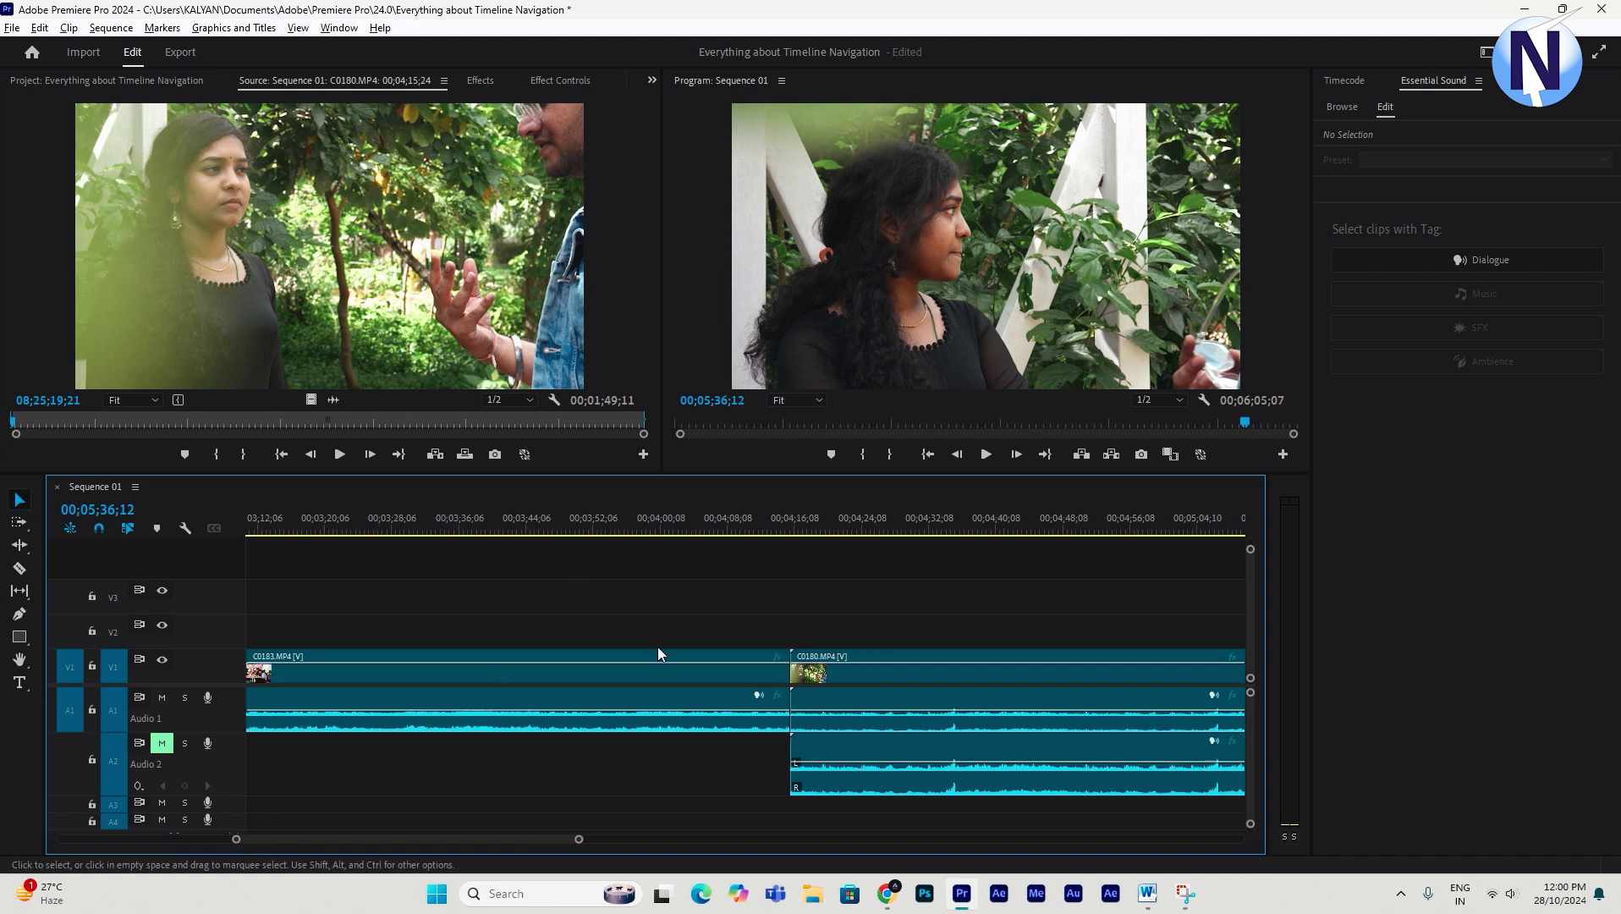
pyautogui.scroll(-5, 651, 650)
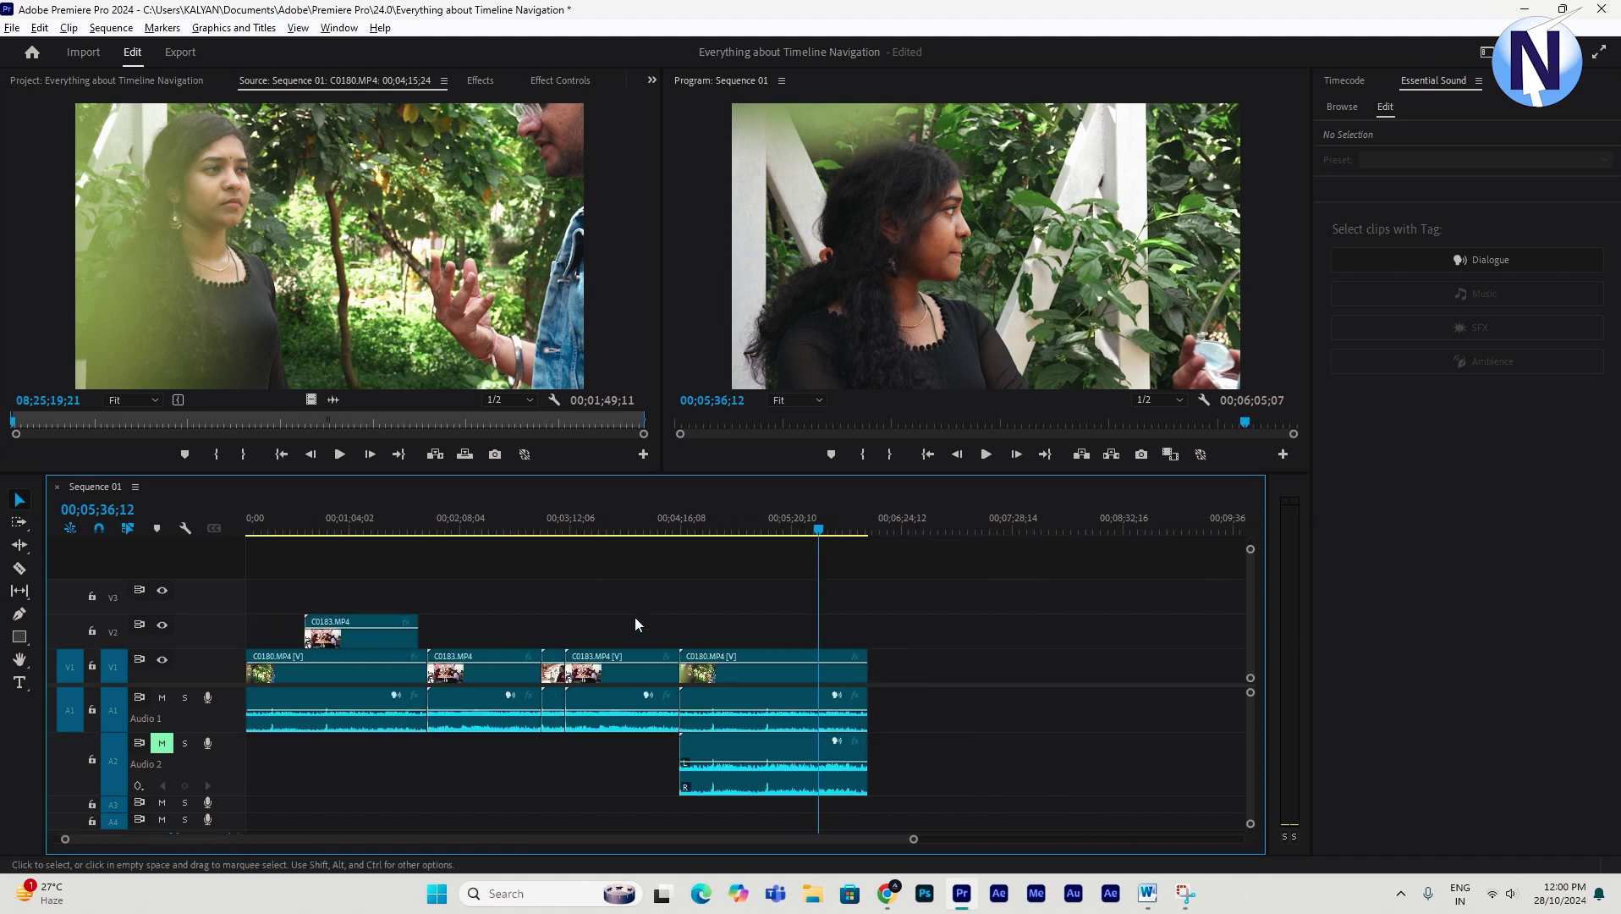
pyautogui.scroll(6, 627, 634)
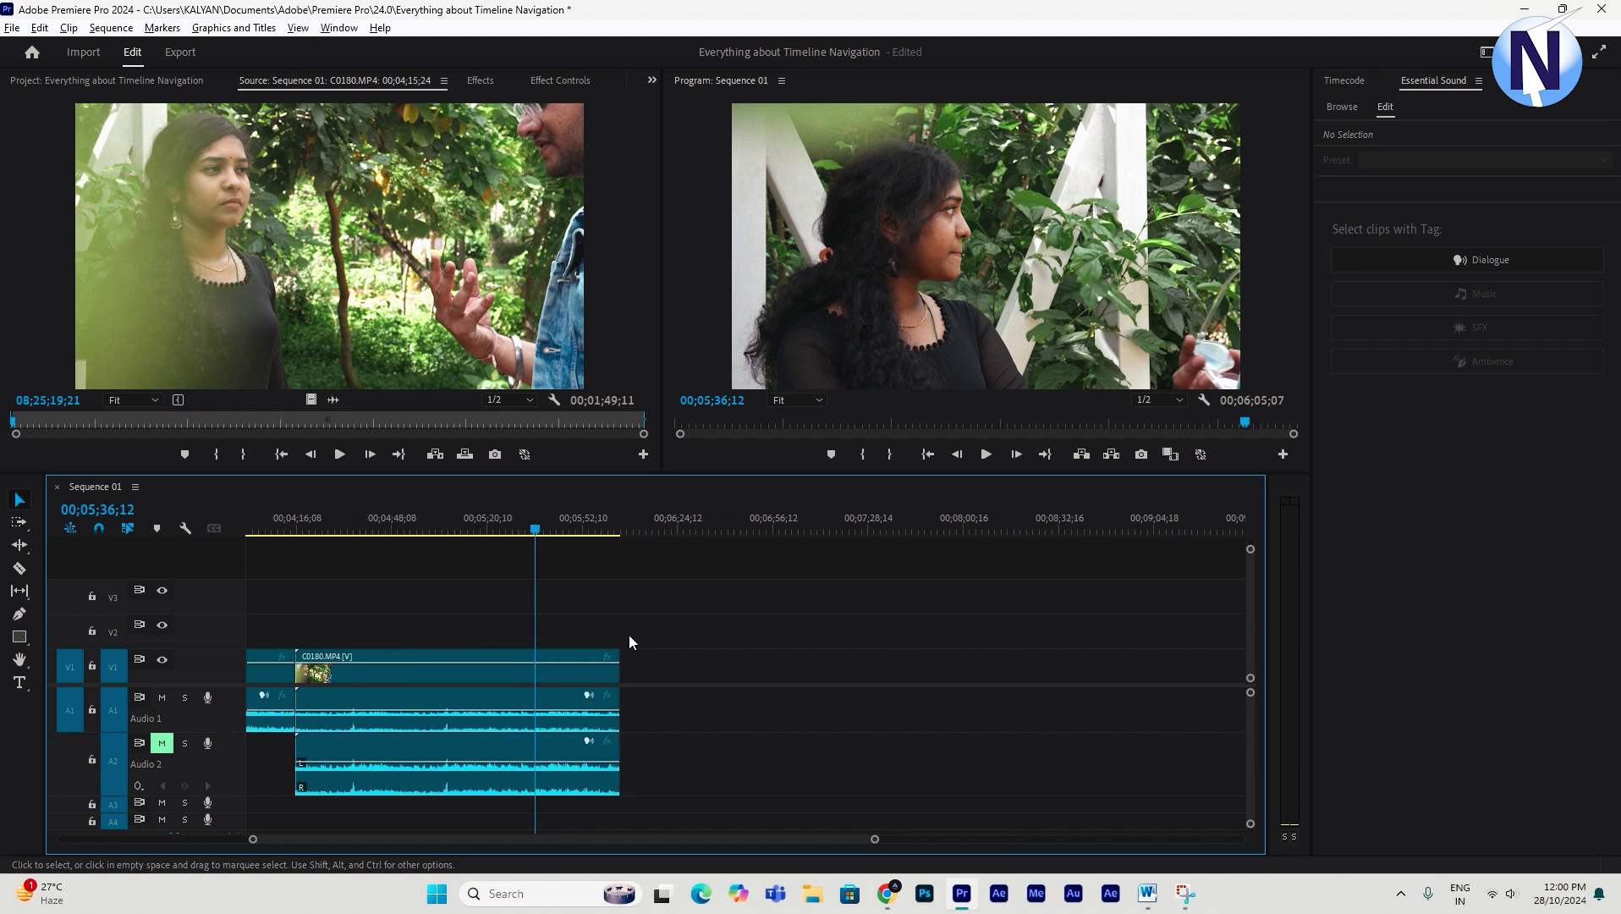
pyautogui.scroll(4, 438, 647)
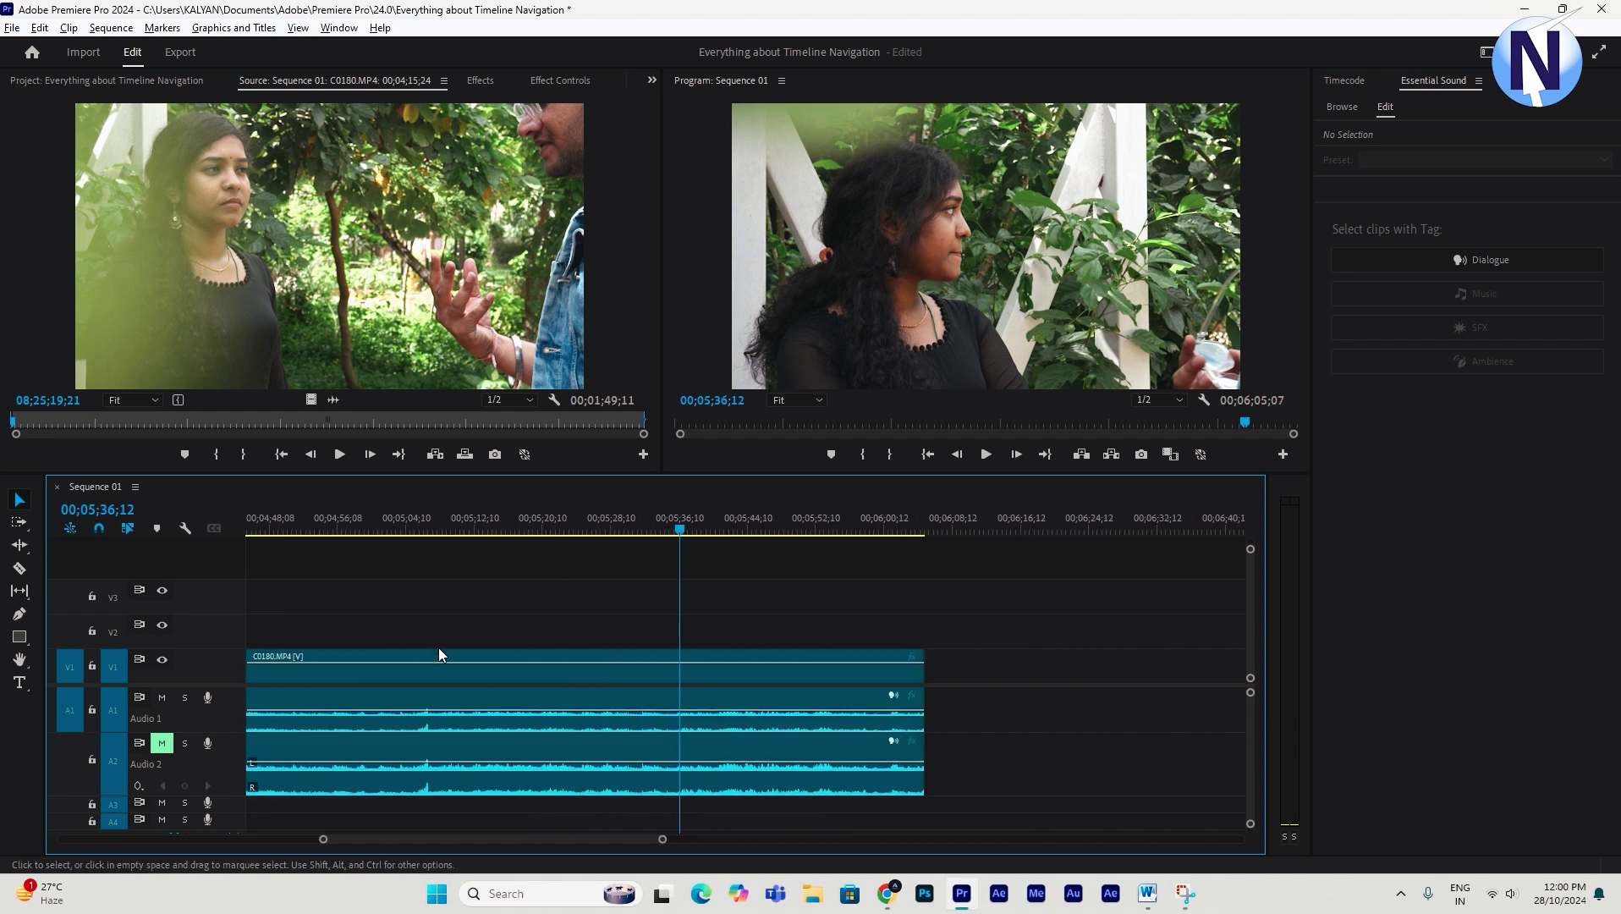
pyautogui.scroll(-4, 457, 627)
pyautogui.scroll(-7, 457, 634)
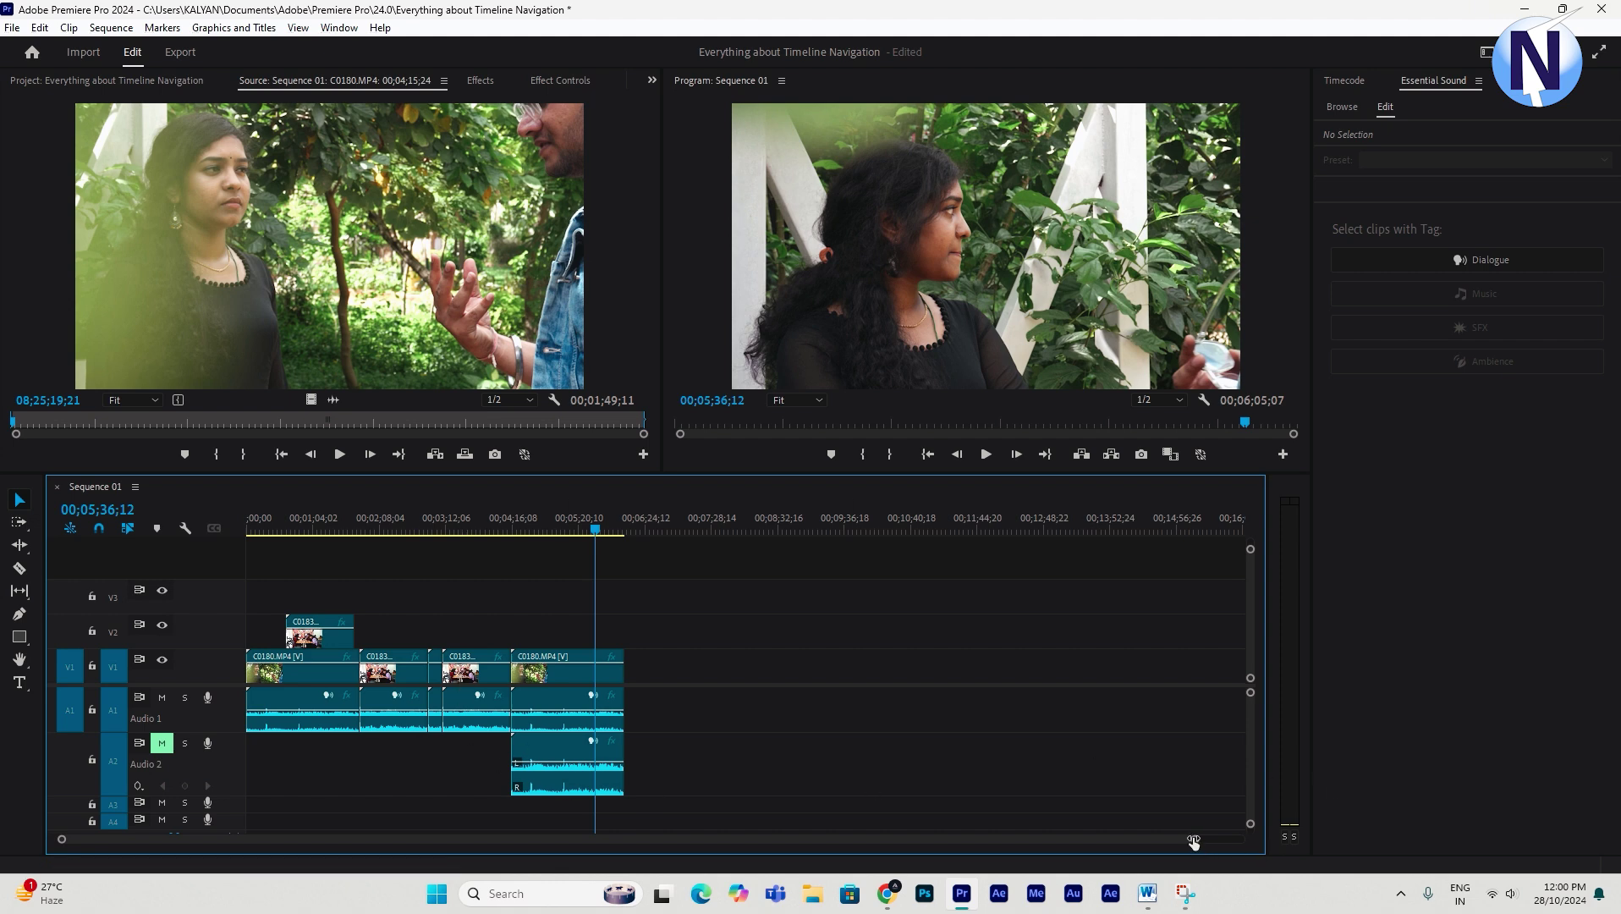
# Increase the heights of all audio tracks and all video tracks in the timeline.
pyautogui.moveTo(1193, 840); pyautogui.dragTo(1251, 810)
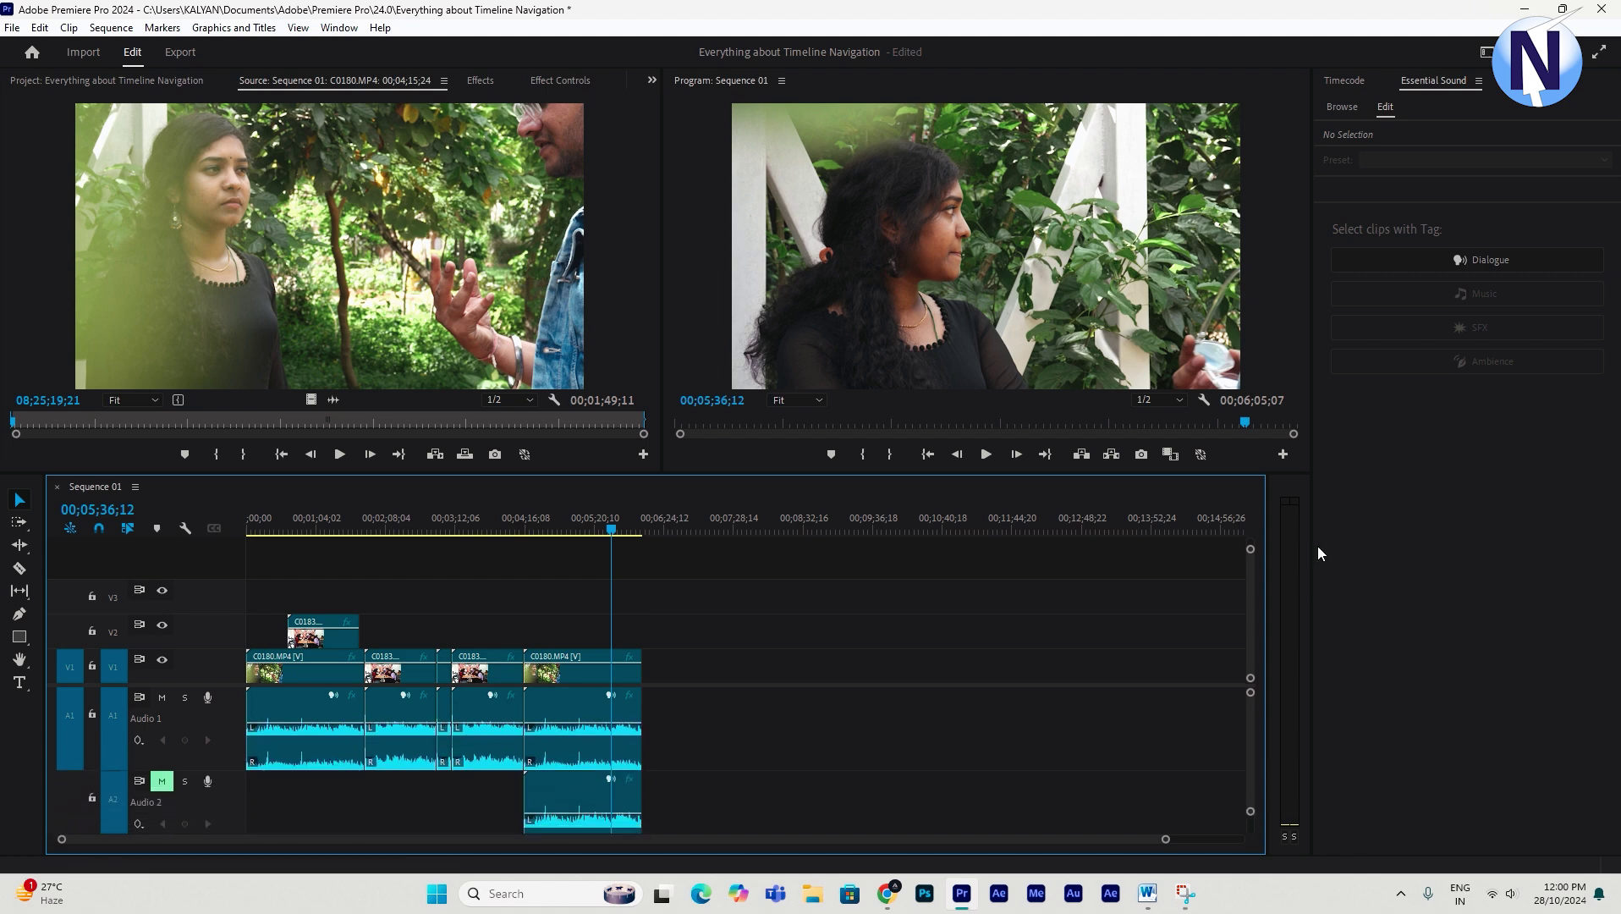
pyautogui.moveTo(1251, 549)
pyautogui.mouseDown()
pyautogui.moveTo(1252, 576)
pyautogui.moveTo(1256, 519)
pyautogui.mouseUp()
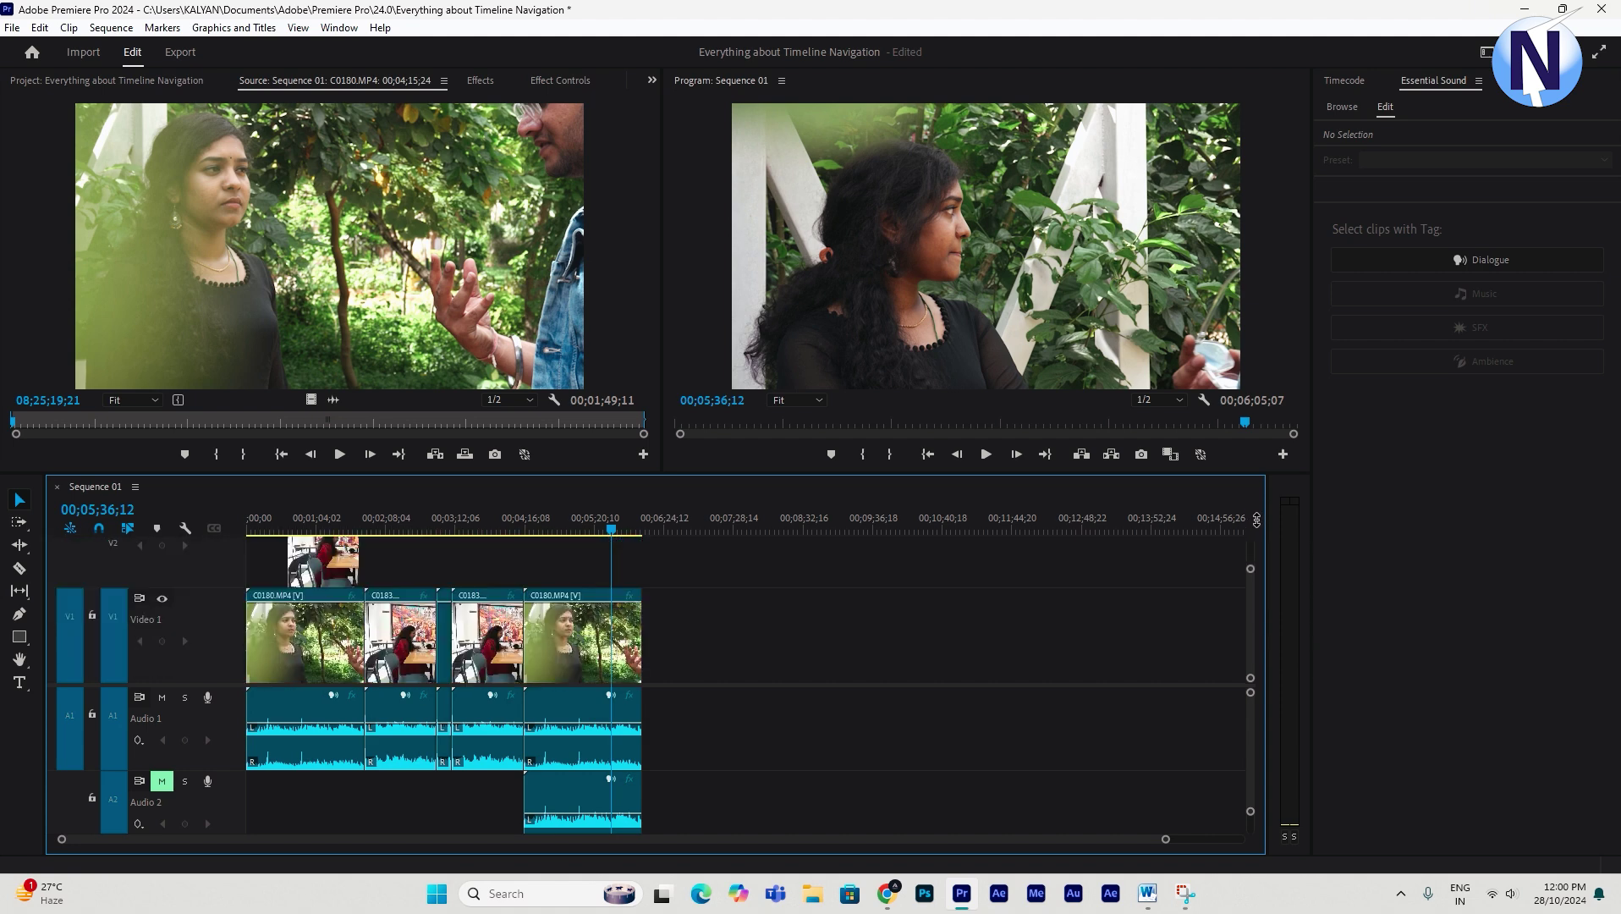